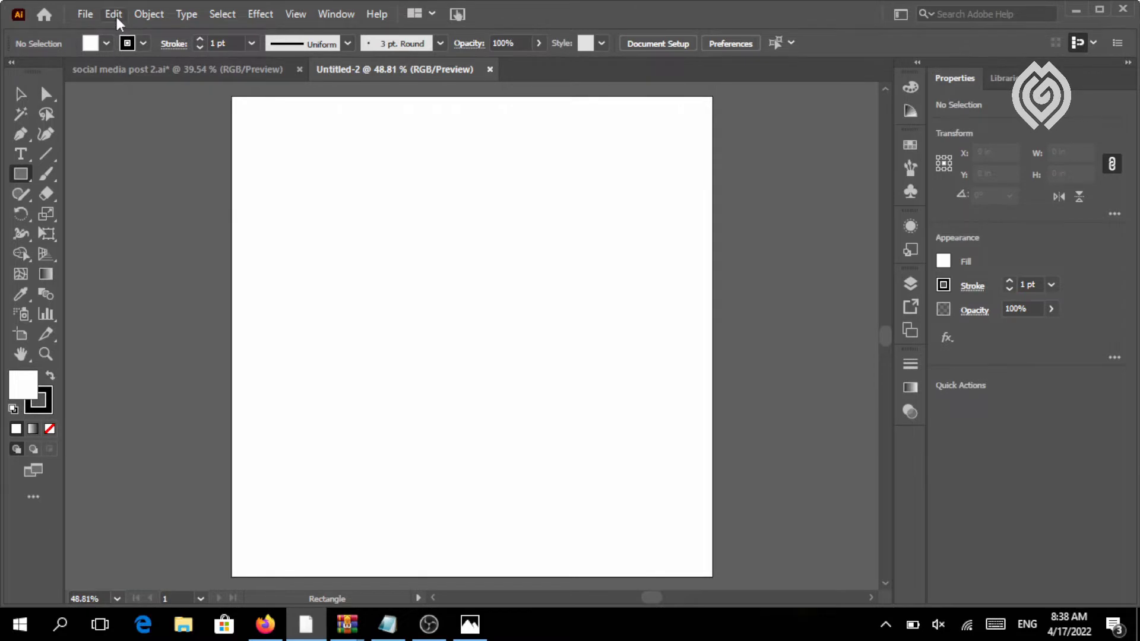
- Paste the copied yellow and red gradient swatch squares and move them off the artboard onto the left pasteboard
left_click(114, 14)
left_click(136, 112)
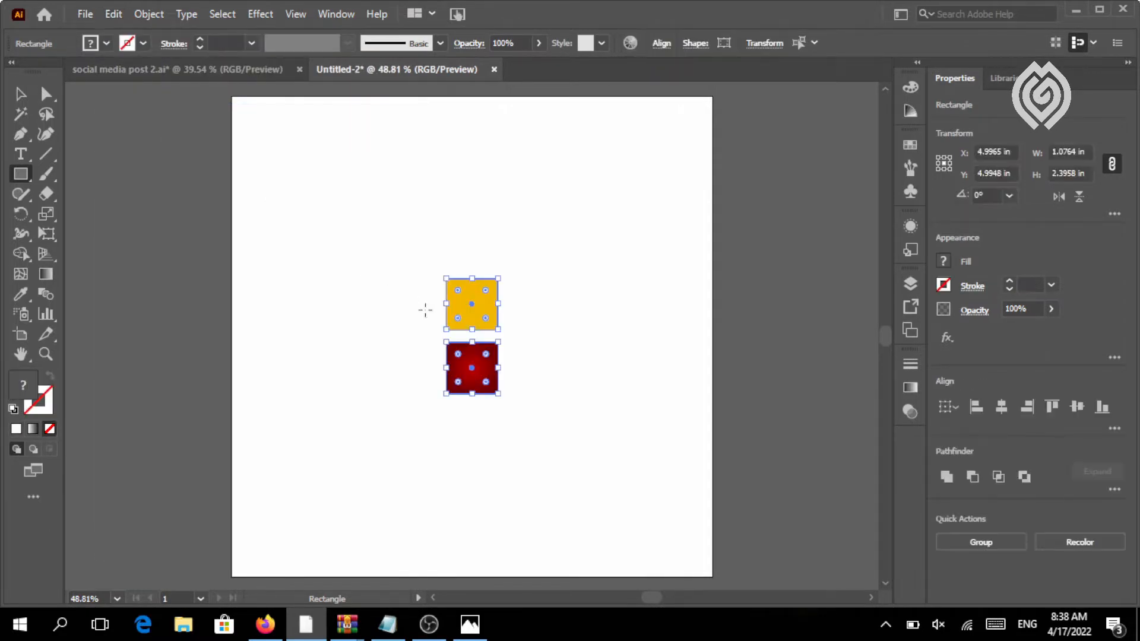
left_click(20, 95)
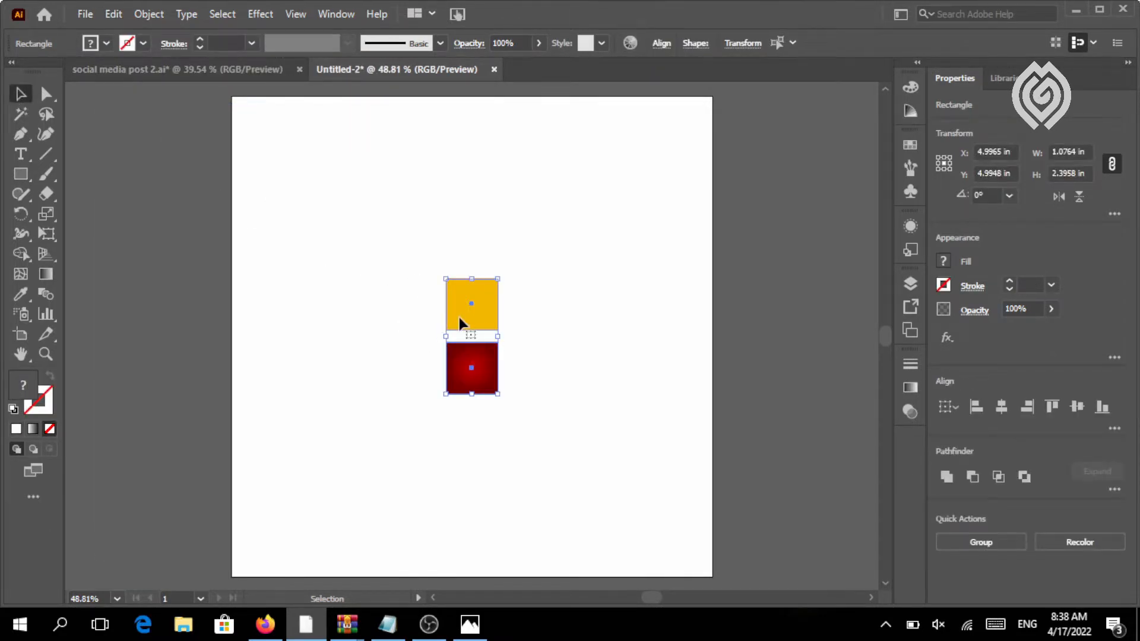
left_click_drag(458, 317, 135, 304)
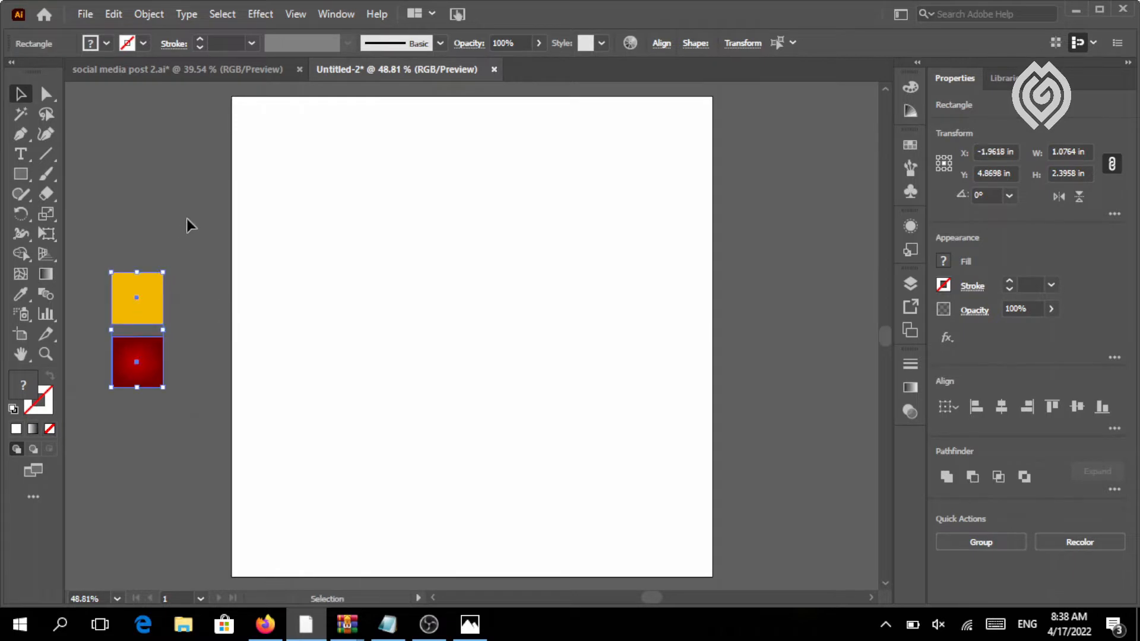
left_click(187, 223)
- Create a 10 by 10 in rectangle and center it horizontally and vertically on the artboard
left_click(20, 173)
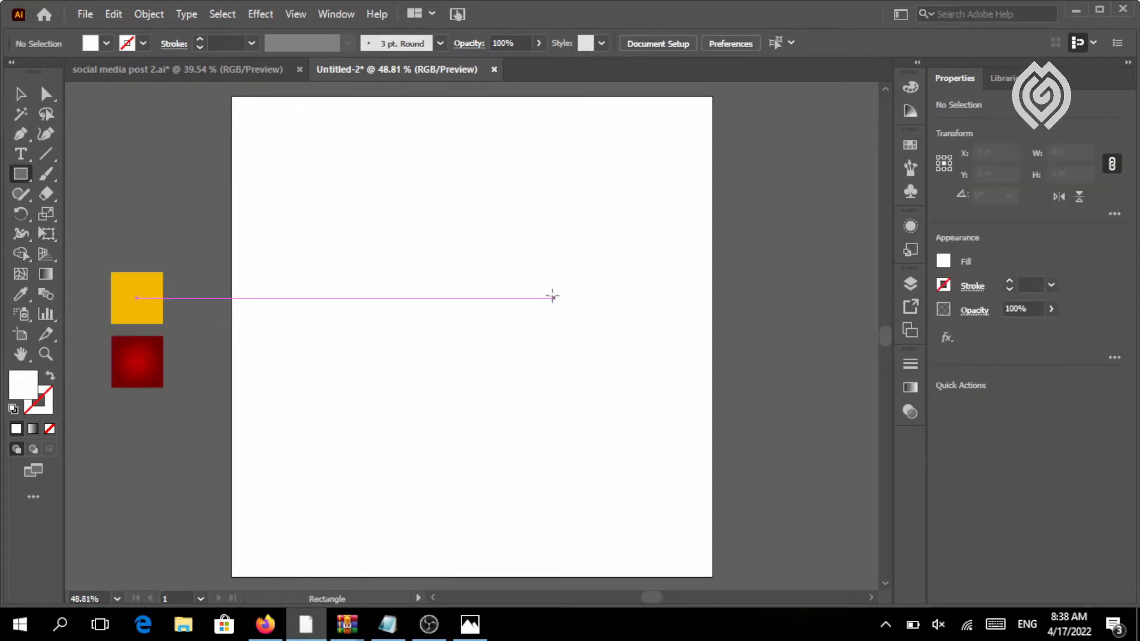
left_click(476, 298)
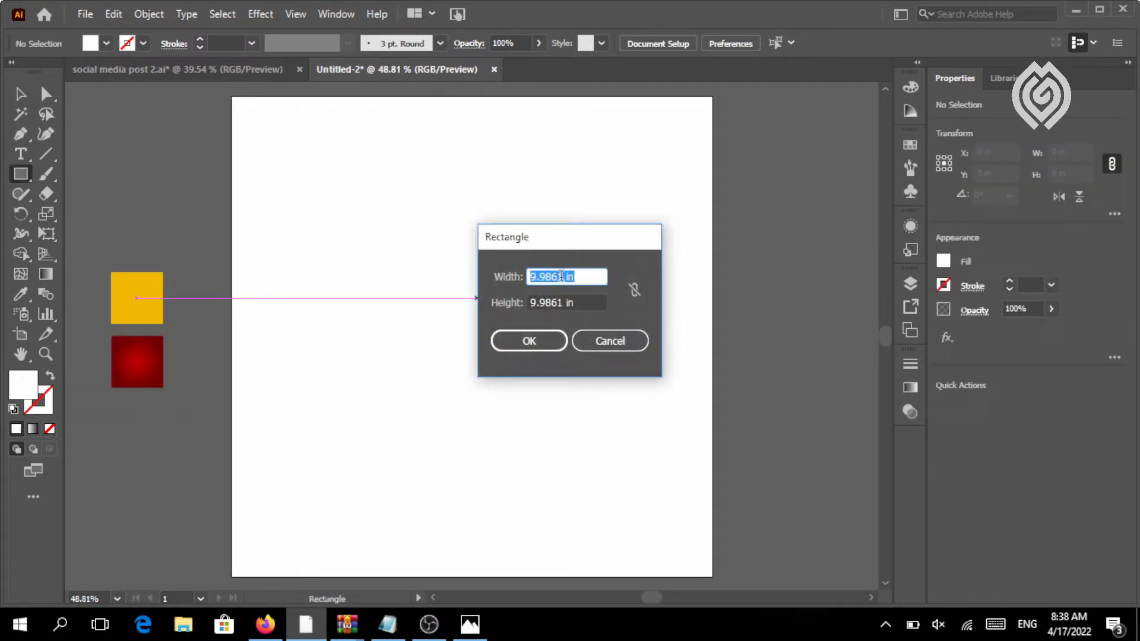
key("BackSpace")
left_click(564, 302)
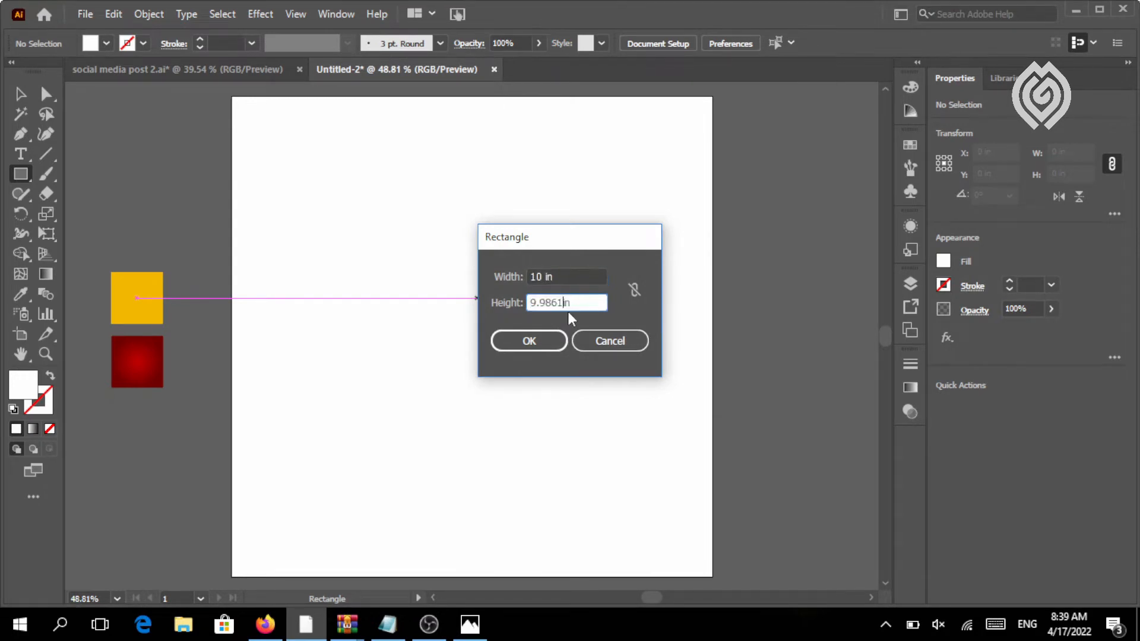
type("10")
left_click(535, 335)
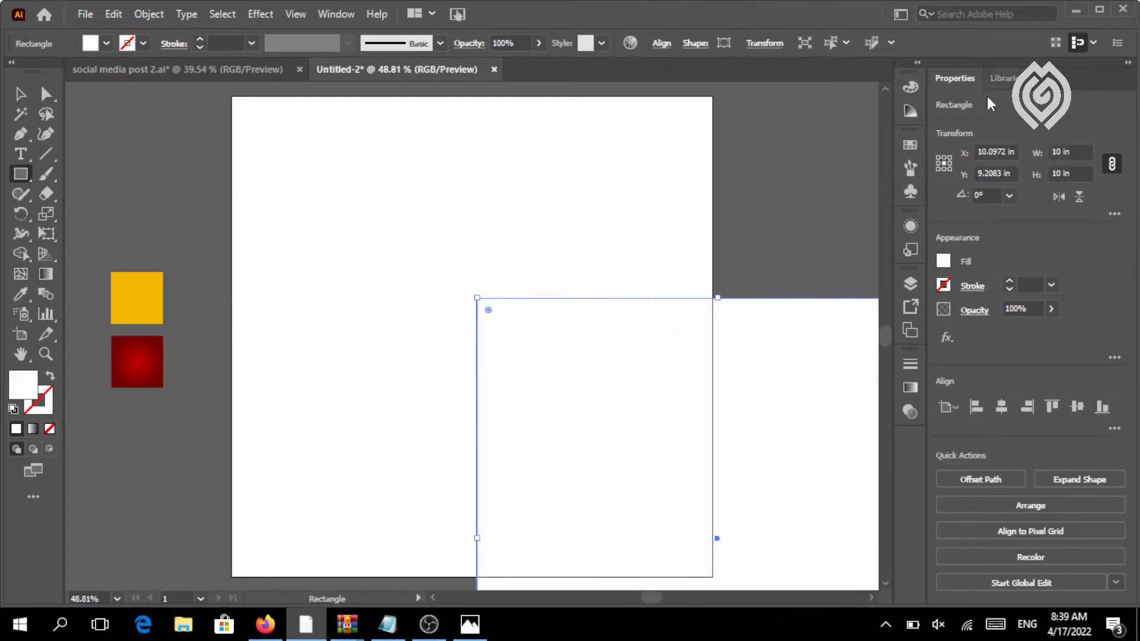
left_click(1001, 407)
left_click(1076, 406)
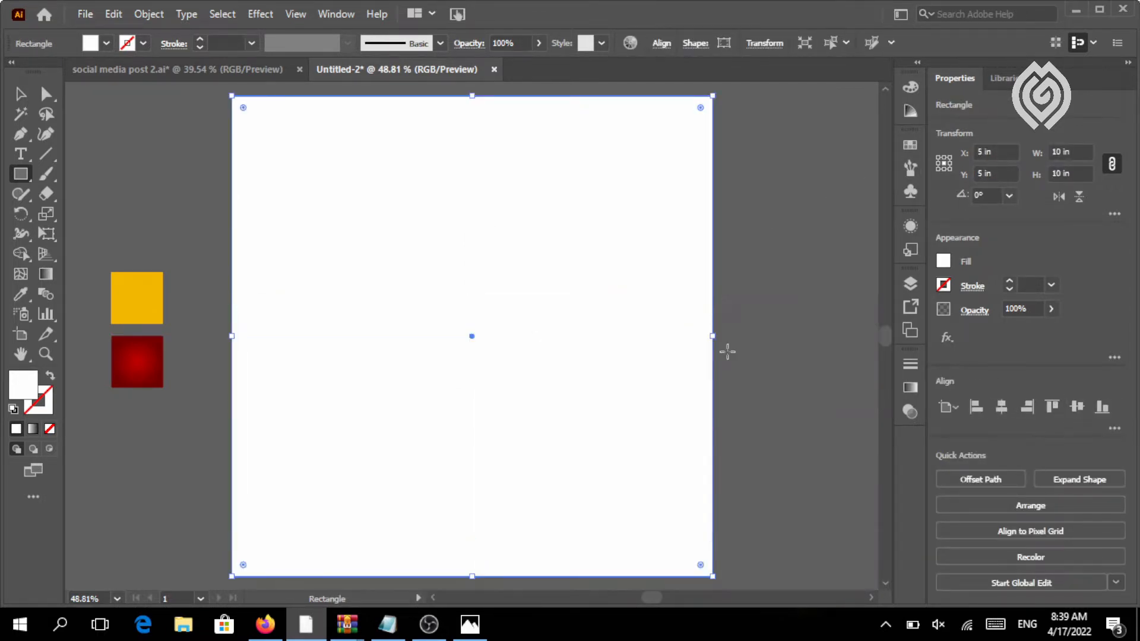
- Fill the artboard-sized rectangle with the red radial gradient sampled from the red swatch square, and deselect it
left_click(21, 293)
left_click(135, 355)
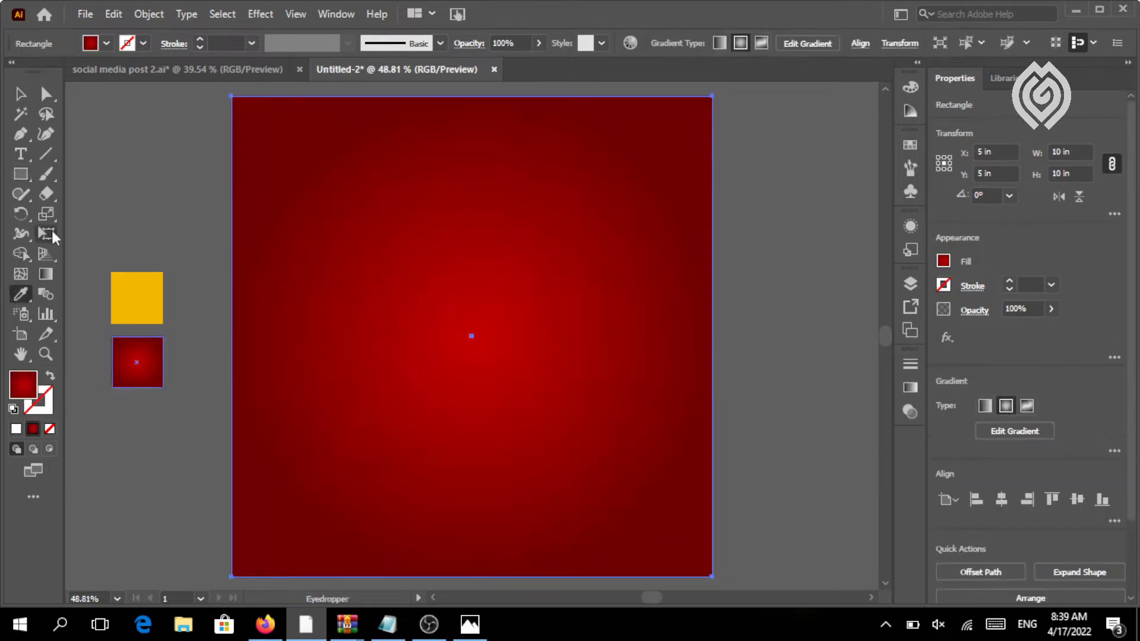
left_click(19, 94)
left_click(140, 181)
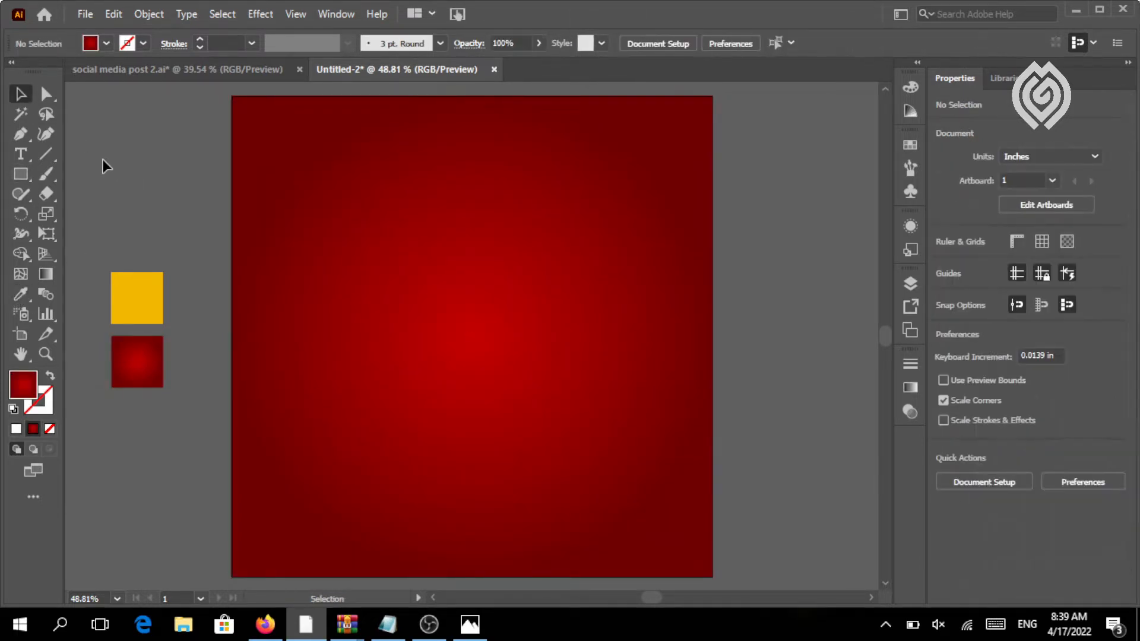
- Choose the Charcoal - Feather brush from the Artistic_ChalkCharcoalPencil library for the Paintbrush tool
left_click(47, 172)
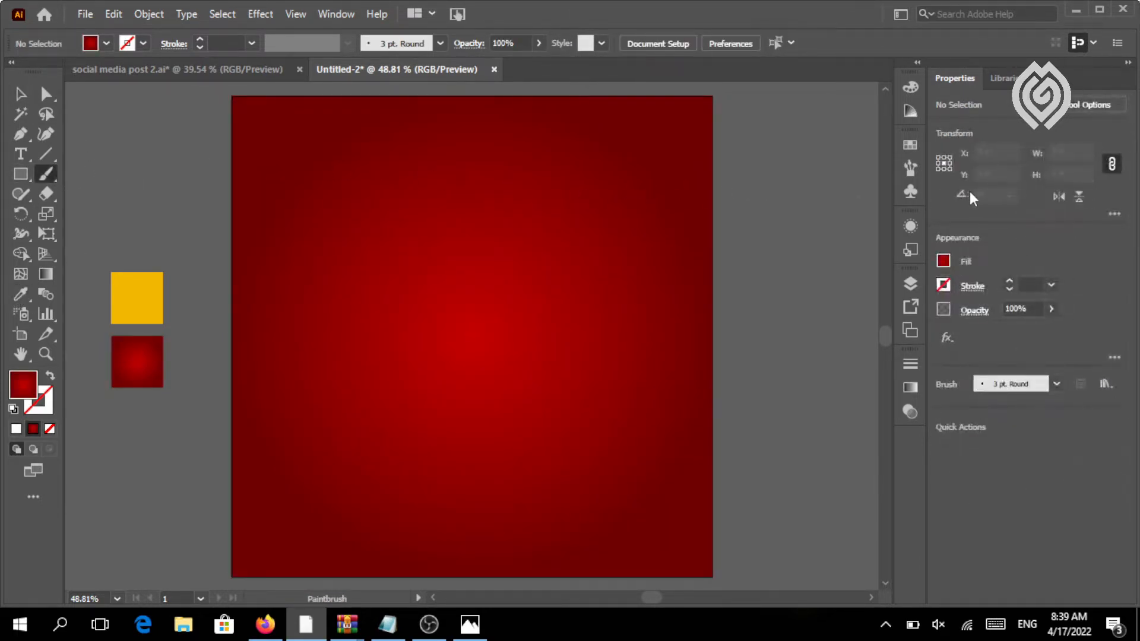
left_click(912, 168)
scroll(753, 206, "down", 3)
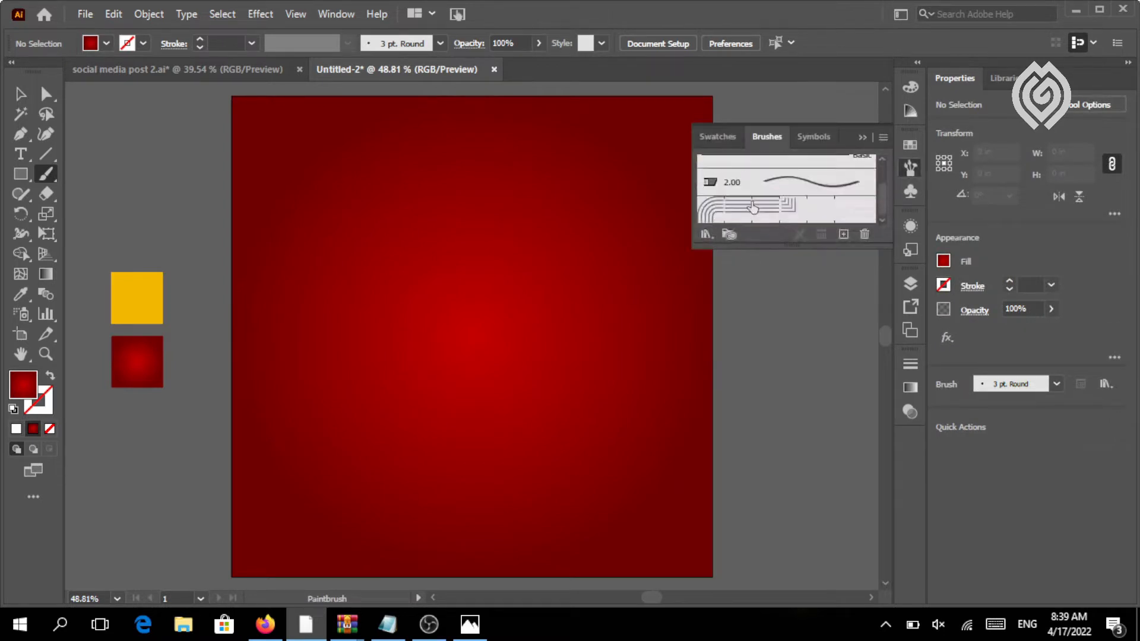
left_click(705, 236)
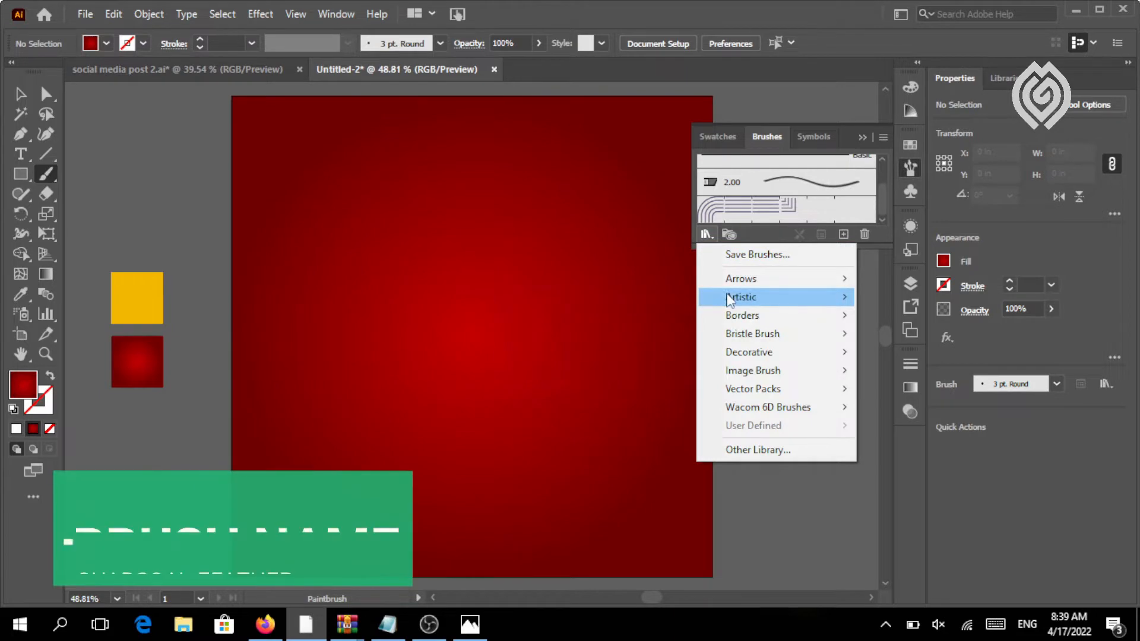
mouse_move(761, 300)
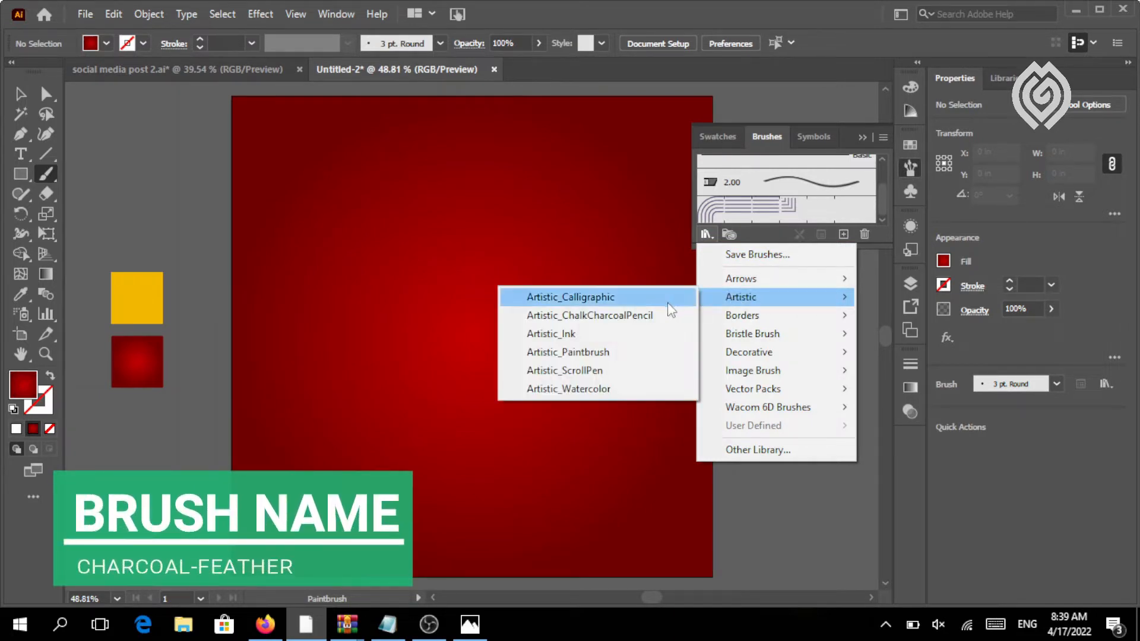
left_click(661, 324)
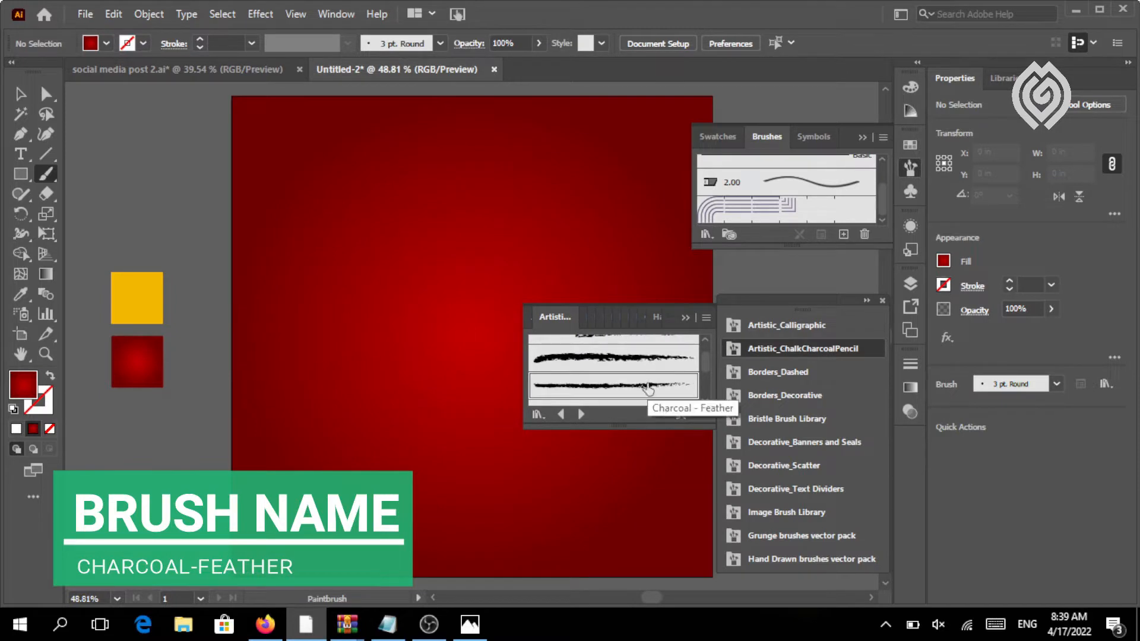
left_click(646, 389)
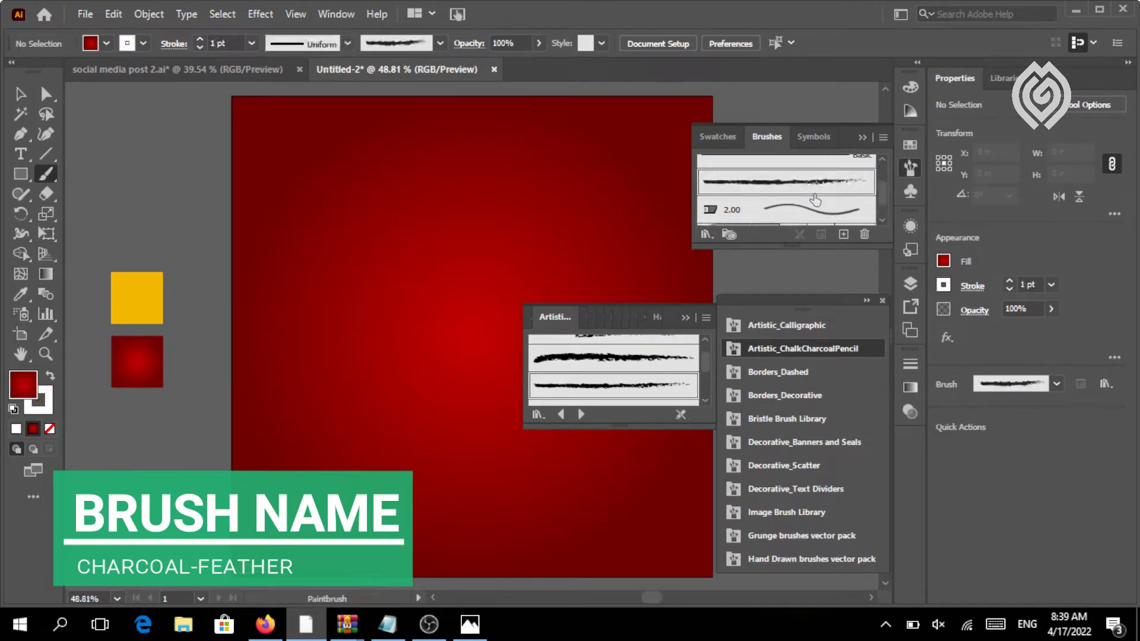
left_click(864, 302)
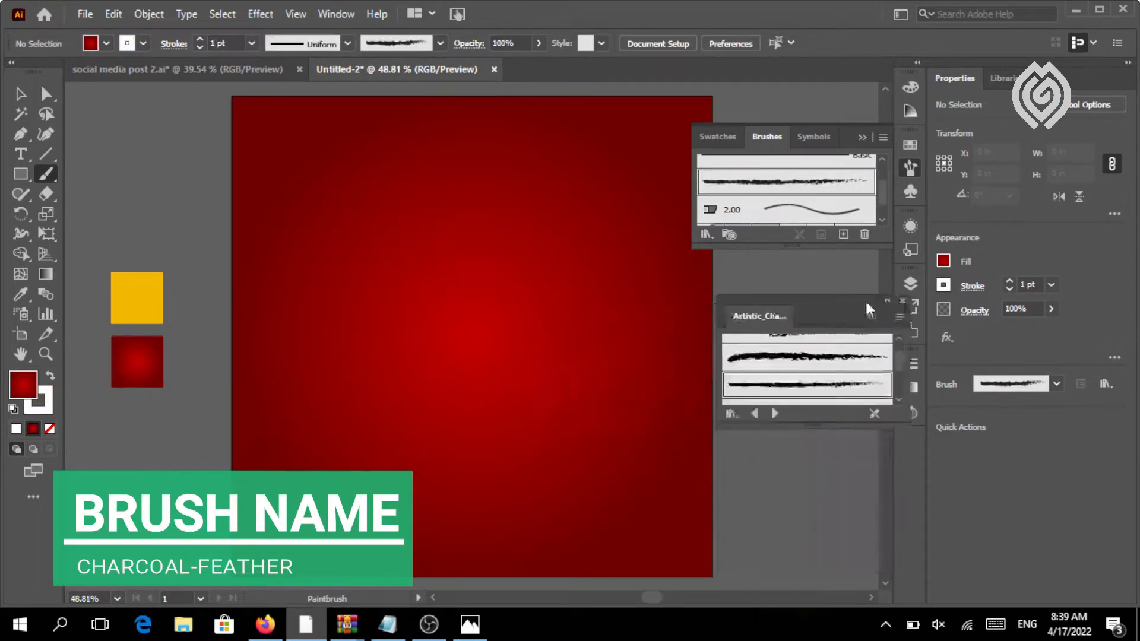
left_click(901, 300)
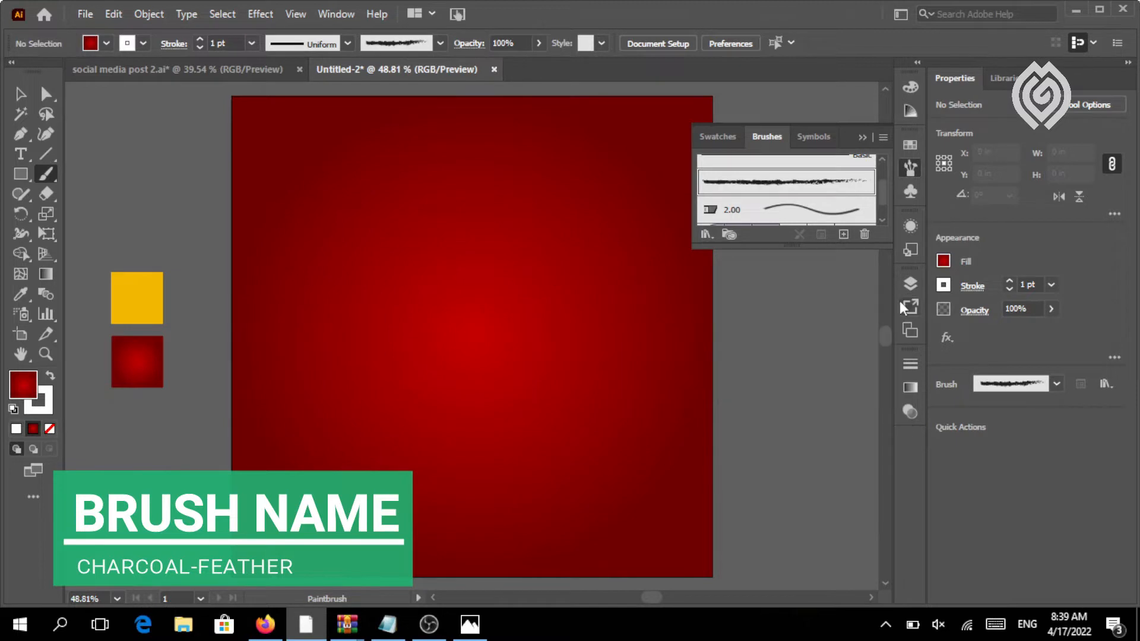
left_click(859, 137)
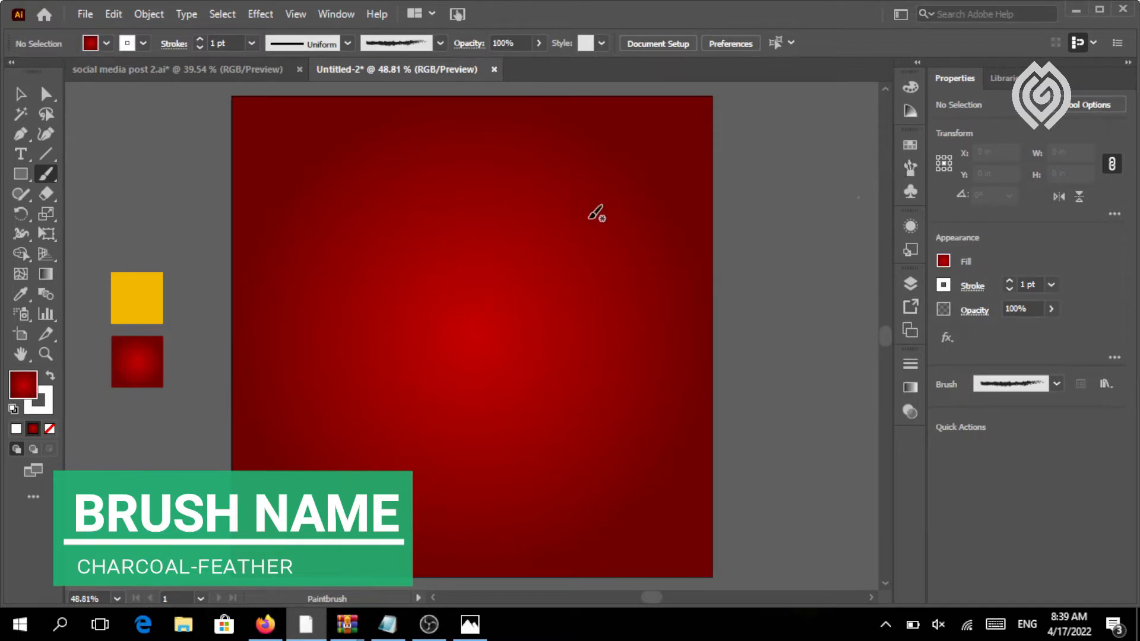
- Set the paintbrush to no fill and a white stroke with a weight of 20 pt
left_click(50, 375)
left_click(48, 395)
left_click(27, 383)
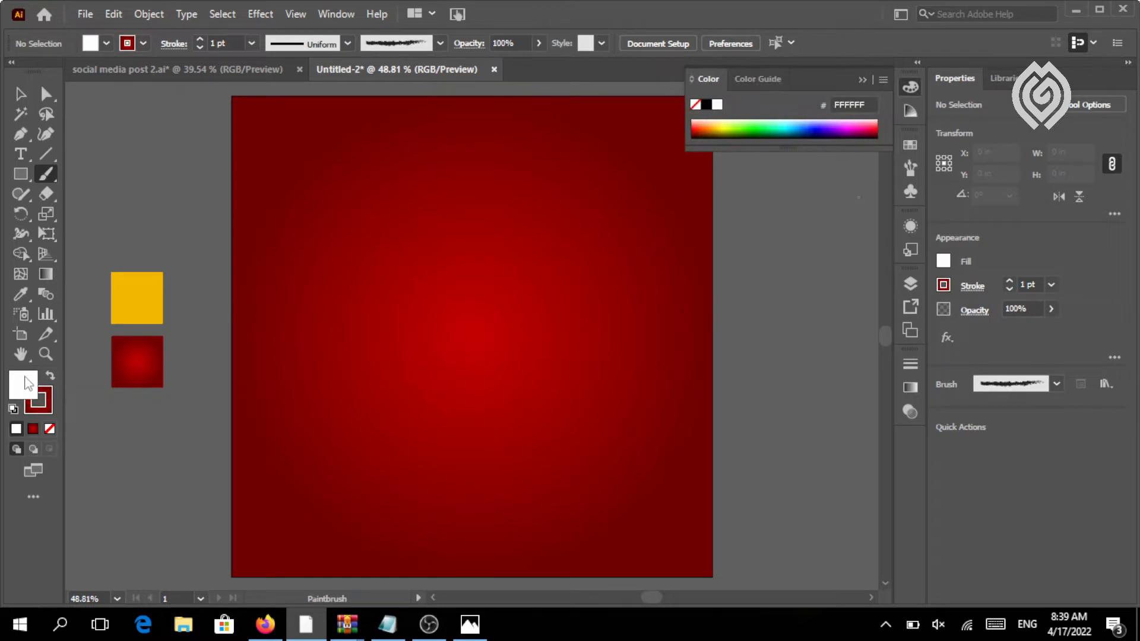
left_click(50, 430)
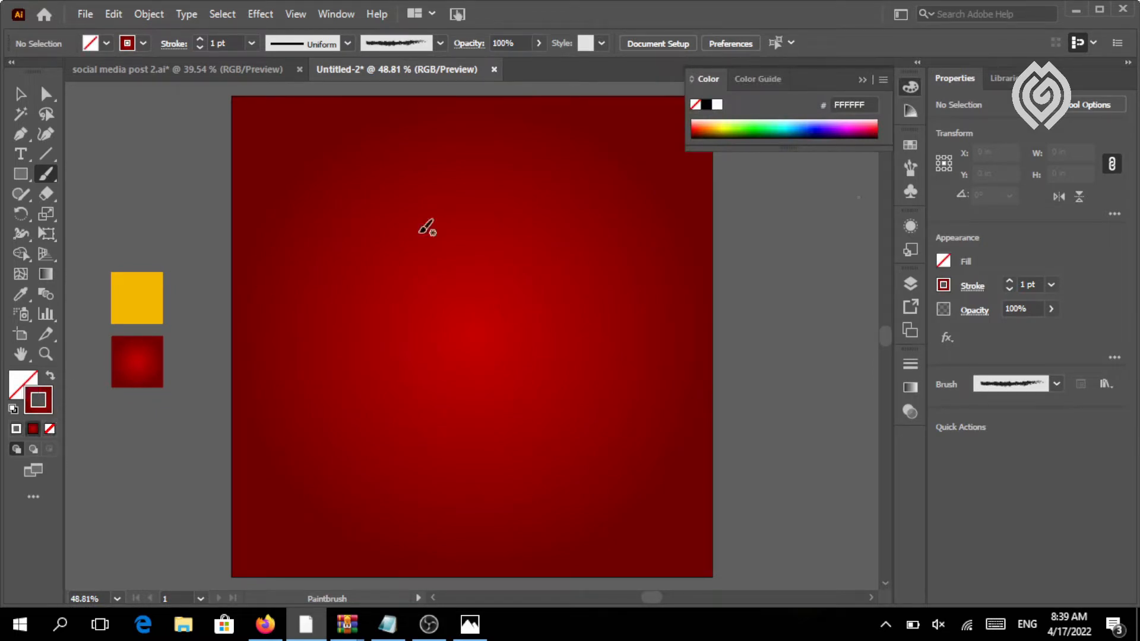
left_click(717, 105)
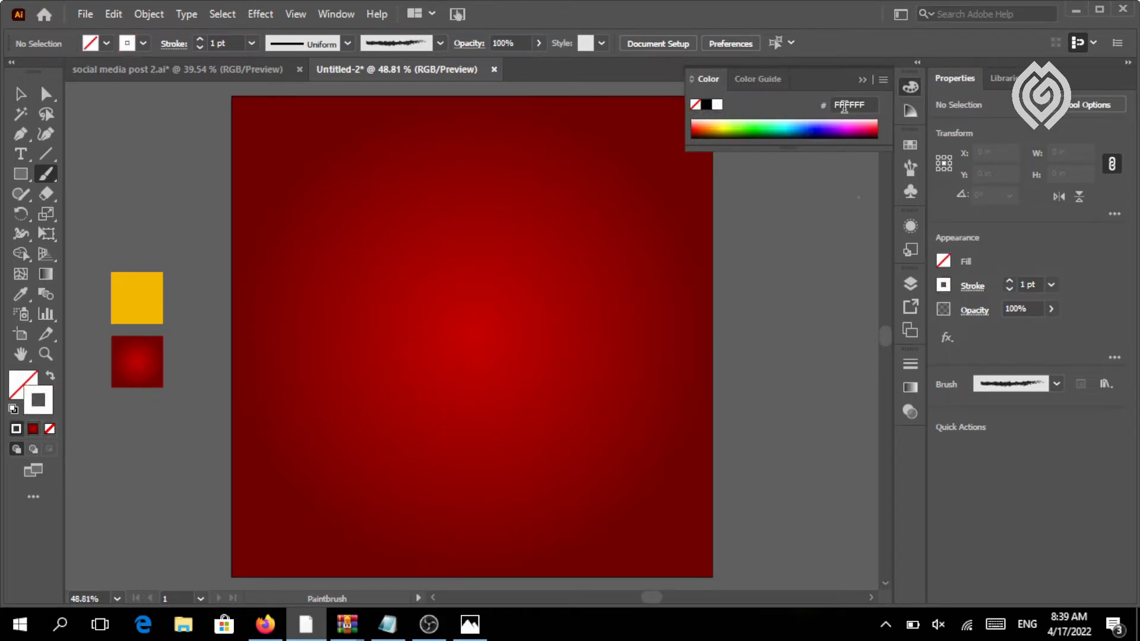
left_click(862, 80)
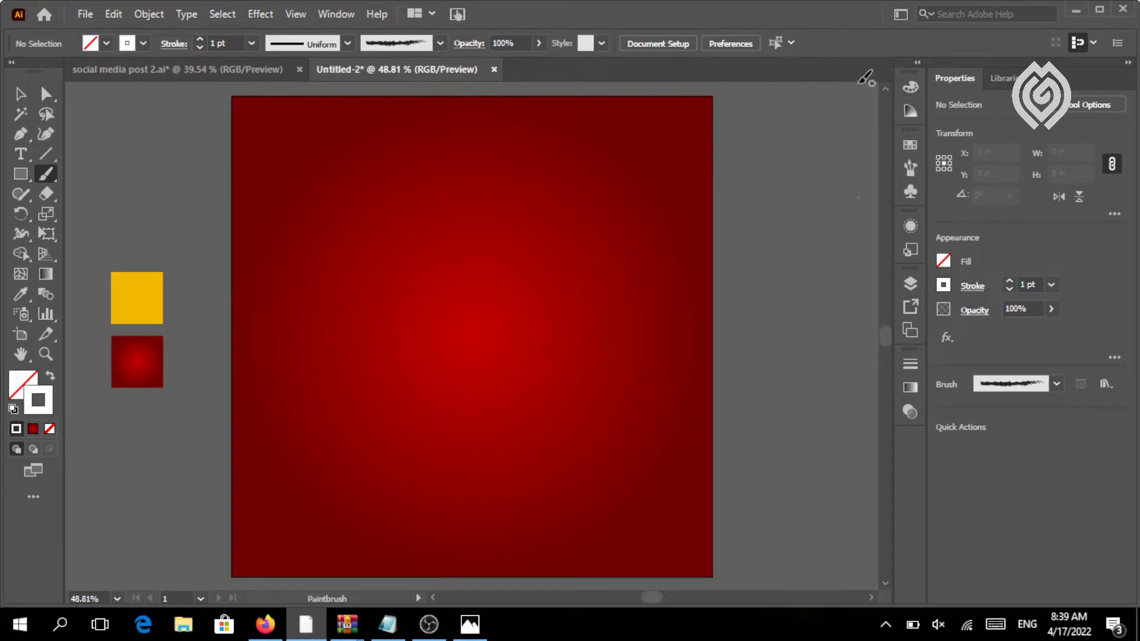
left_click(252, 43)
left_click(278, 373)
- Paint overlapping white charcoal strokes curving along the artboard's bottom edge up to its right side, filling the gaps beneath the curve
left_click_drag(217, 550, 329, 553)
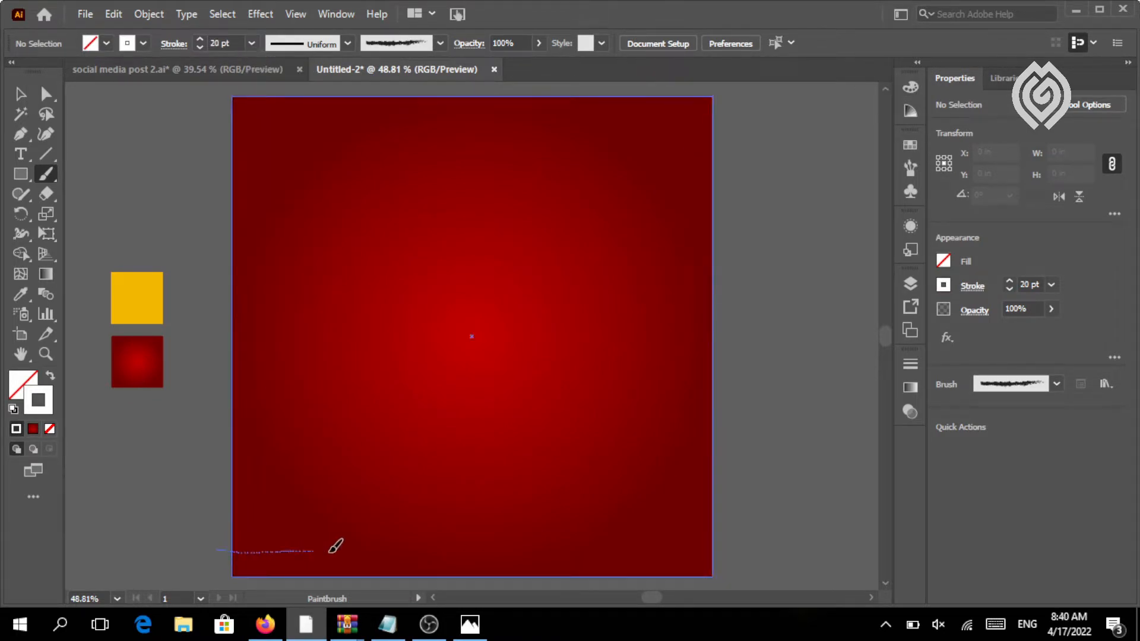
left_click_drag(748, 359, 753, 355)
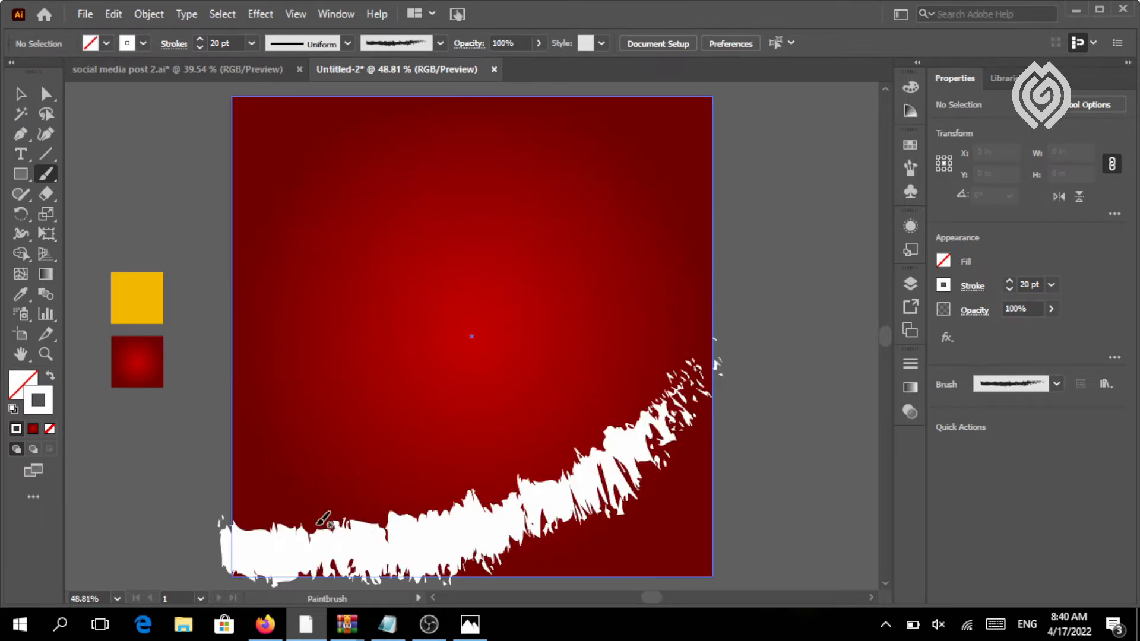
scroll(323, 514, "down", 1)
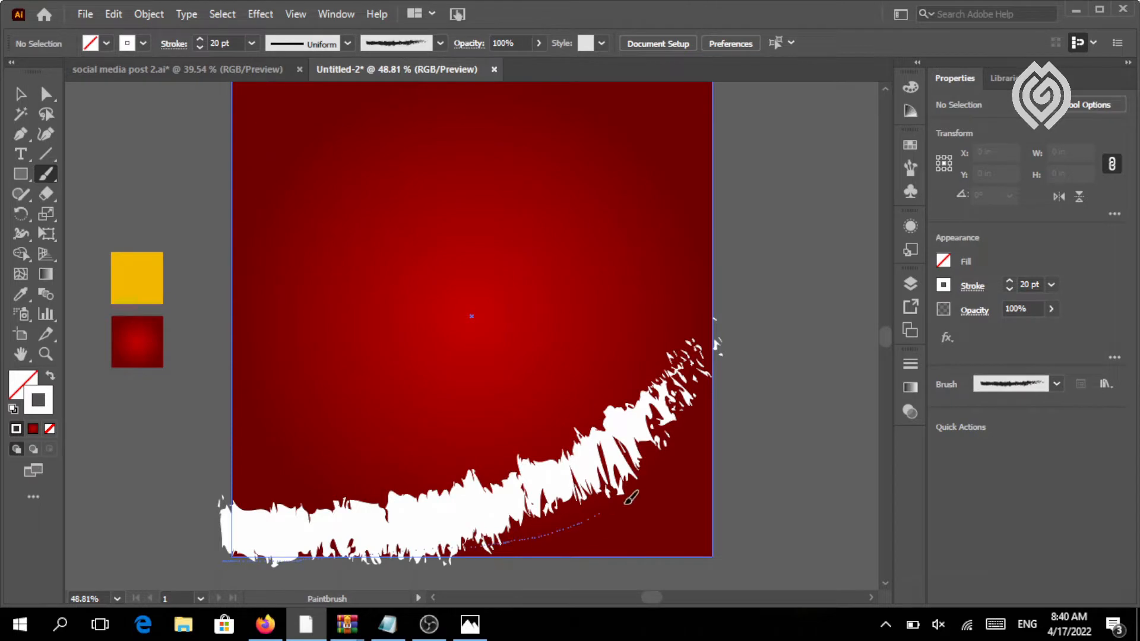
left_click_drag(782, 377, 783, 375)
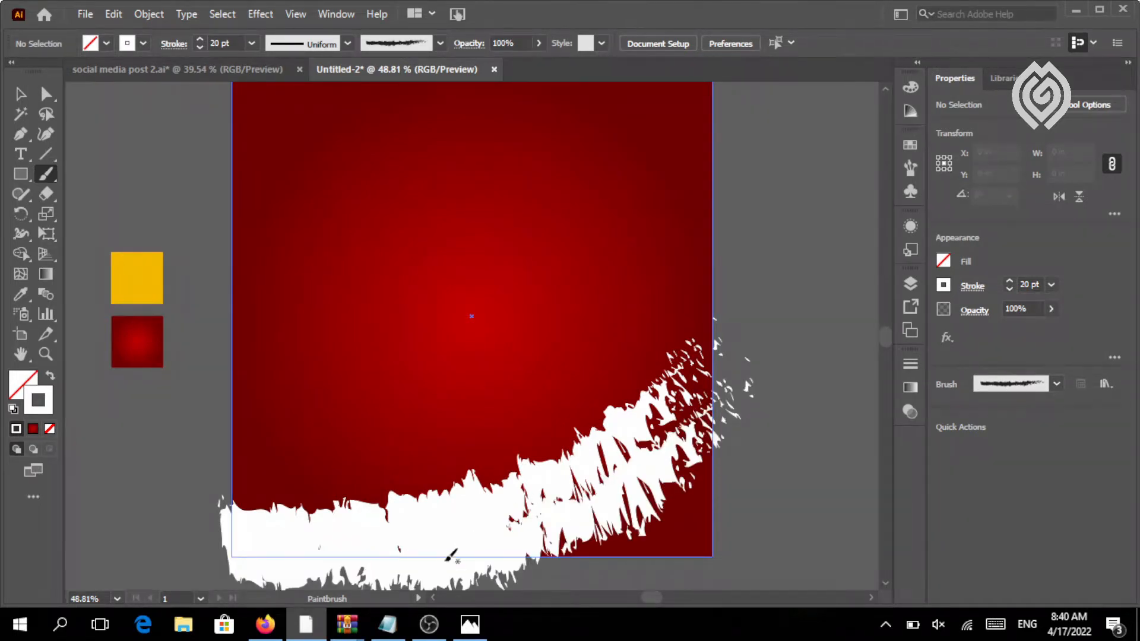
left_click_drag(771, 439, 770, 442)
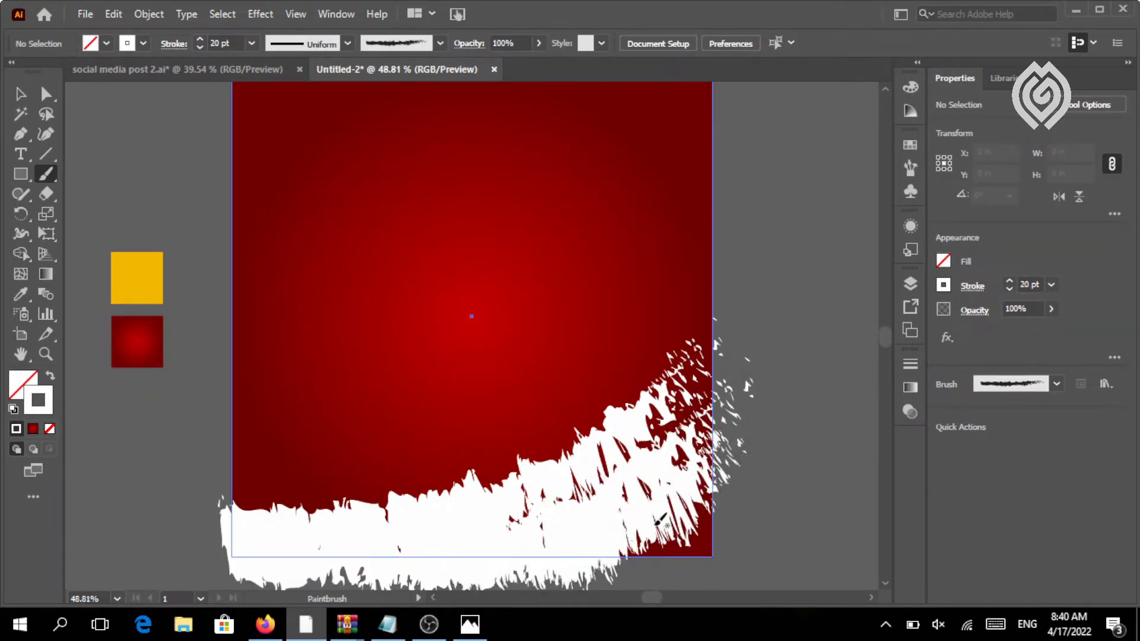
left_click_drag(718, 552, 815, 413)
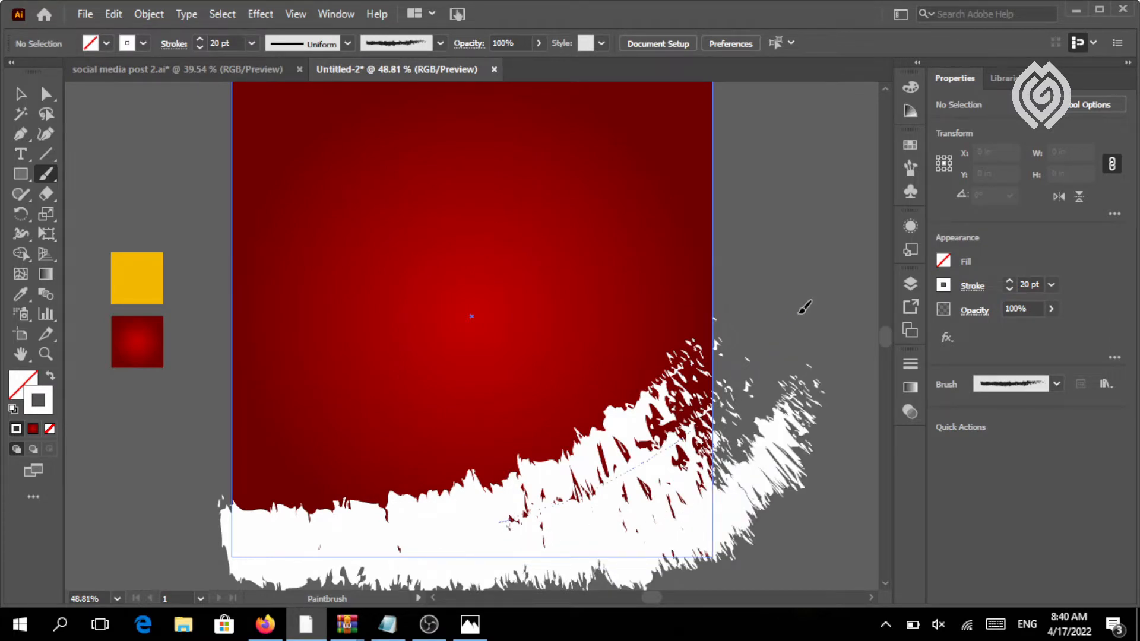
left_click_drag(805, 307, 803, 308)
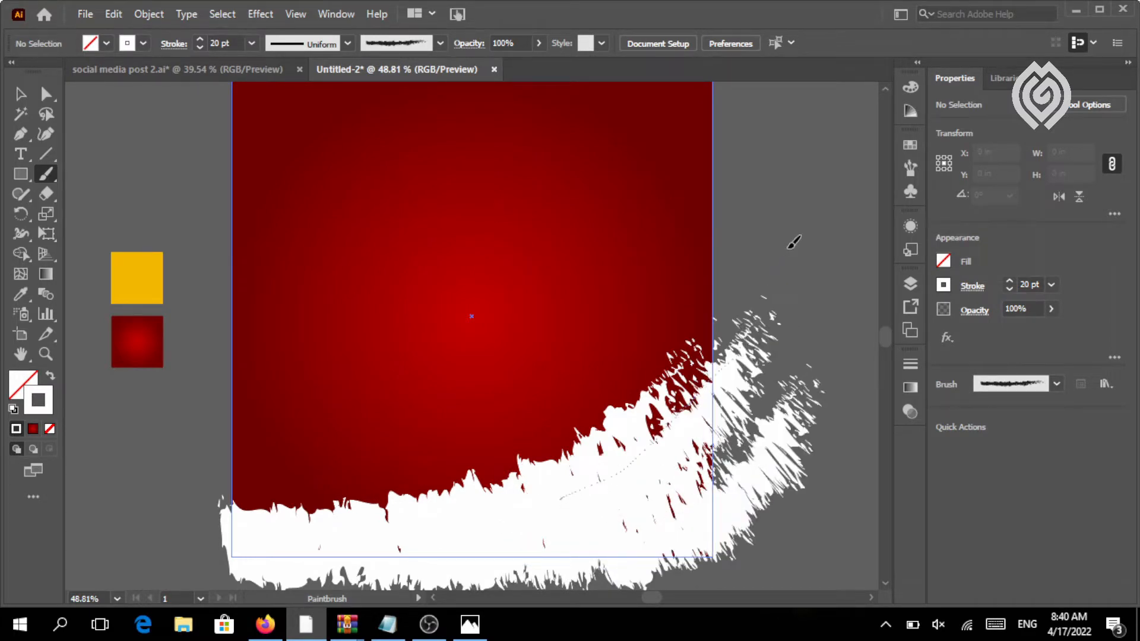
left_click_drag(790, 247, 765, 318)
left_click_drag(787, 377, 795, 357)
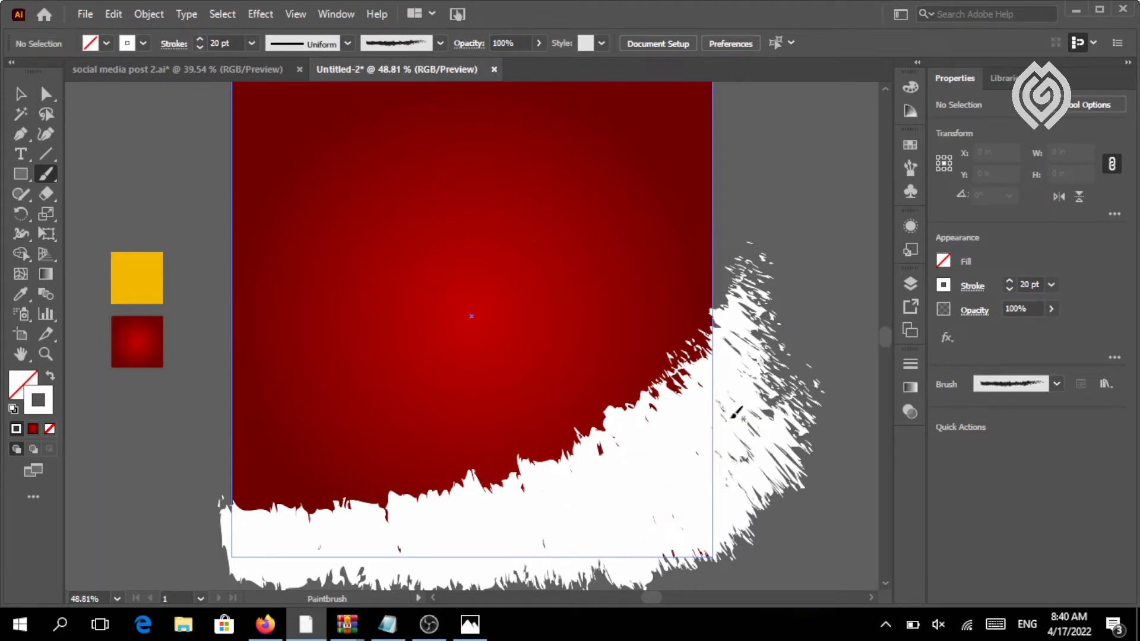
mouse_move(525, 541)
left_mouse_down()
mouse_move(356, 553)
mouse_move(479, 547)
left_mouse_up()
left_click_drag(424, 578, 306, 565)
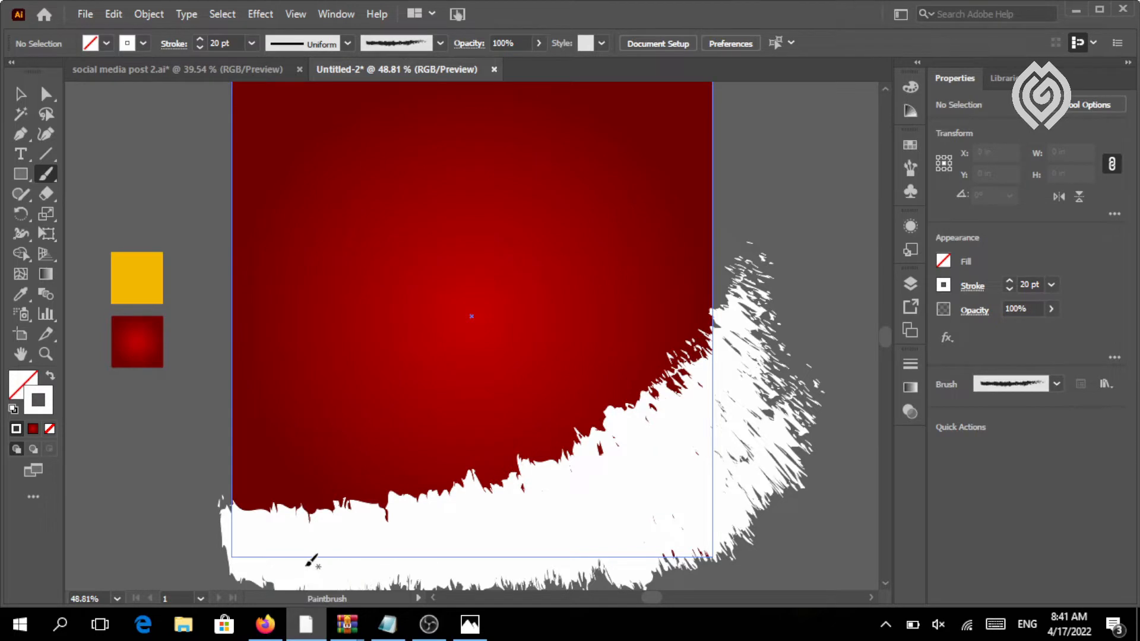
scroll(407, 361, "up", 1)
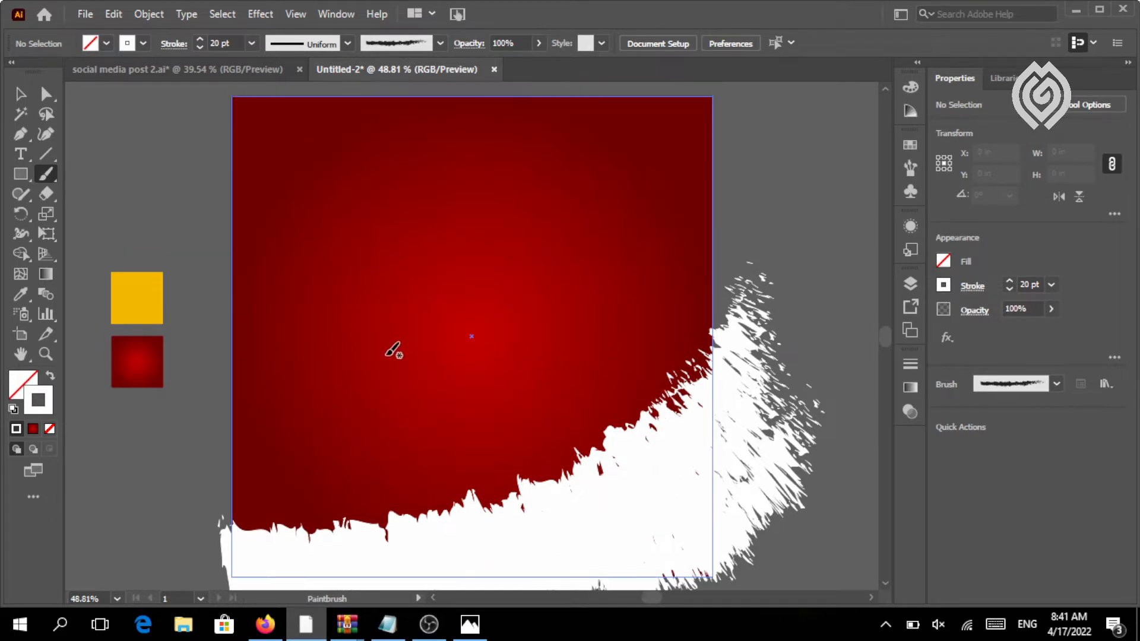
left_click(18, 101)
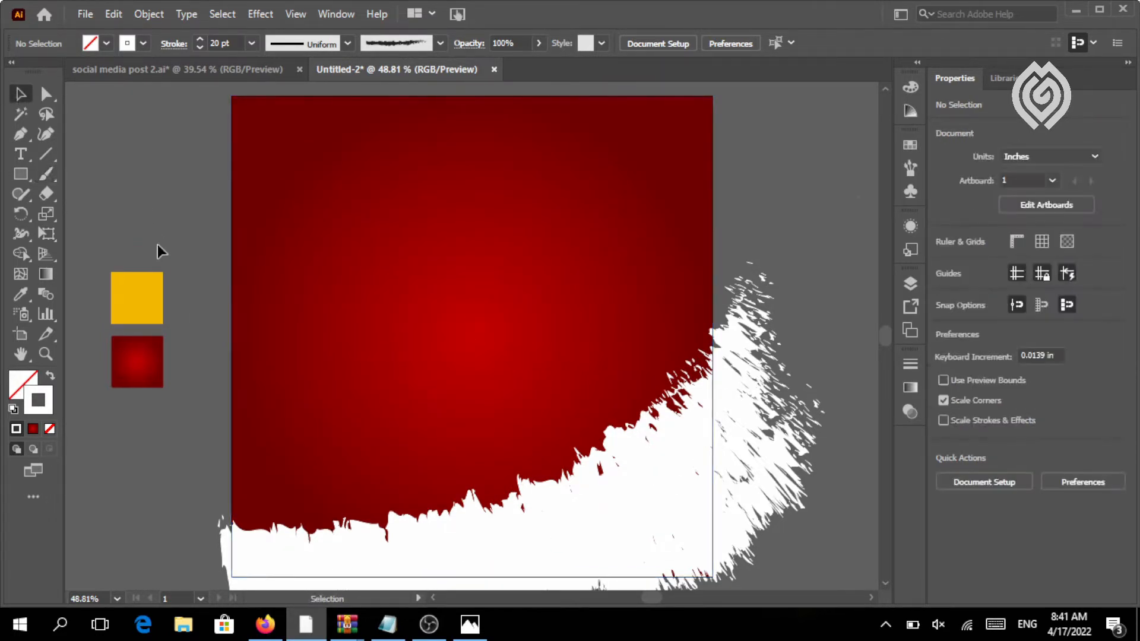
scroll(166, 253, "down", 1)
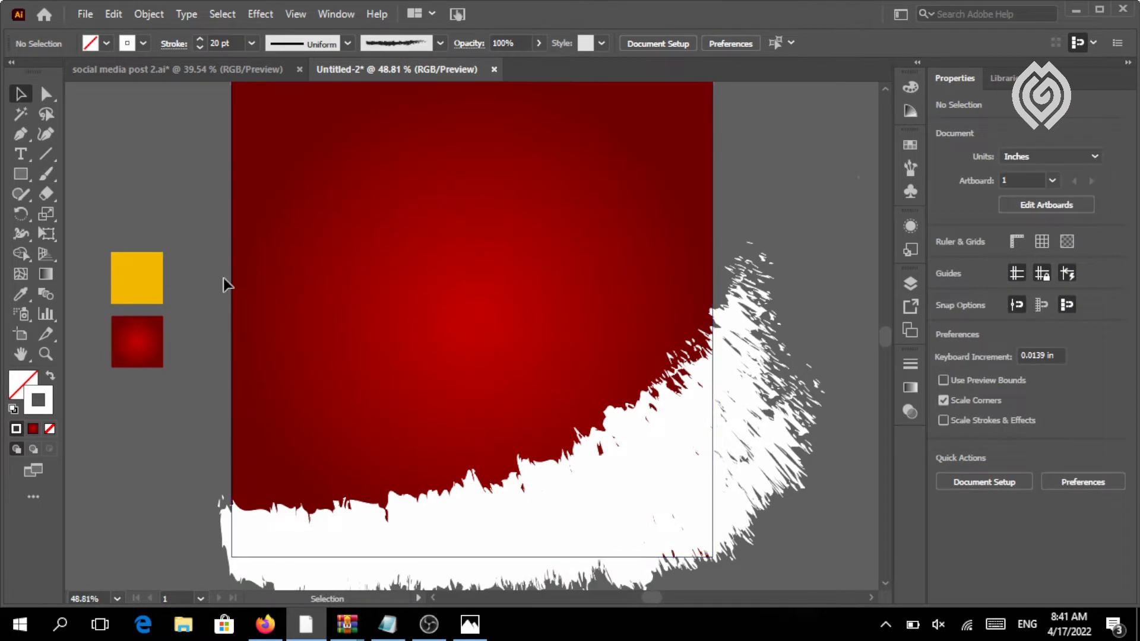
- Draw a tall rectangle about 2.88 × 7.57 in right of the artboard's centre and fill it white
scroll(129, 261, "up", 1)
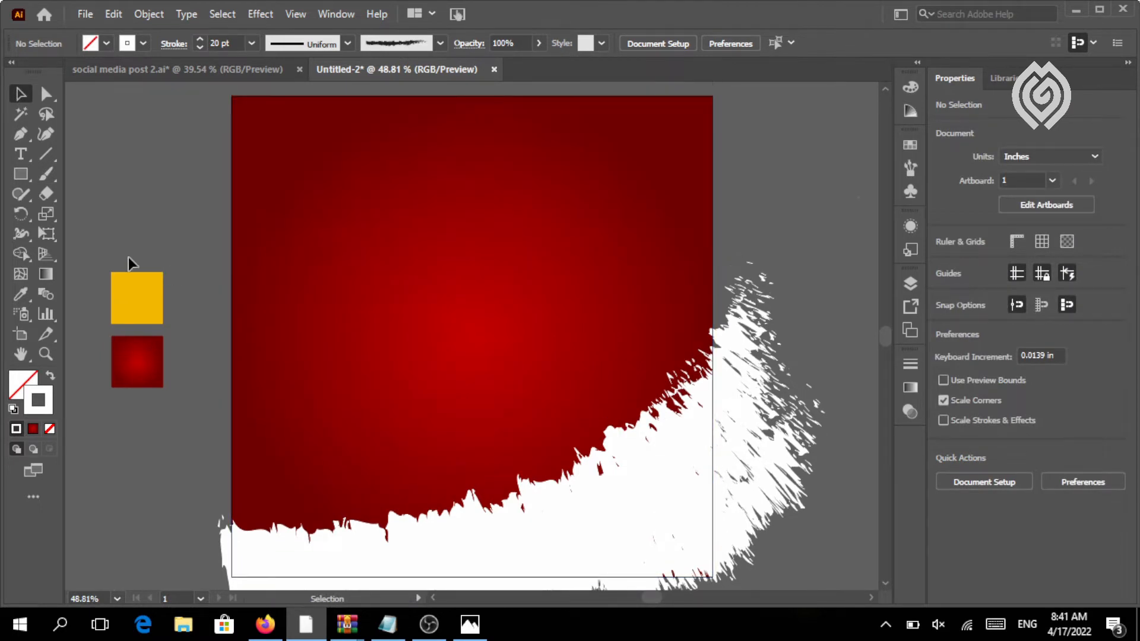
left_click(23, 175)
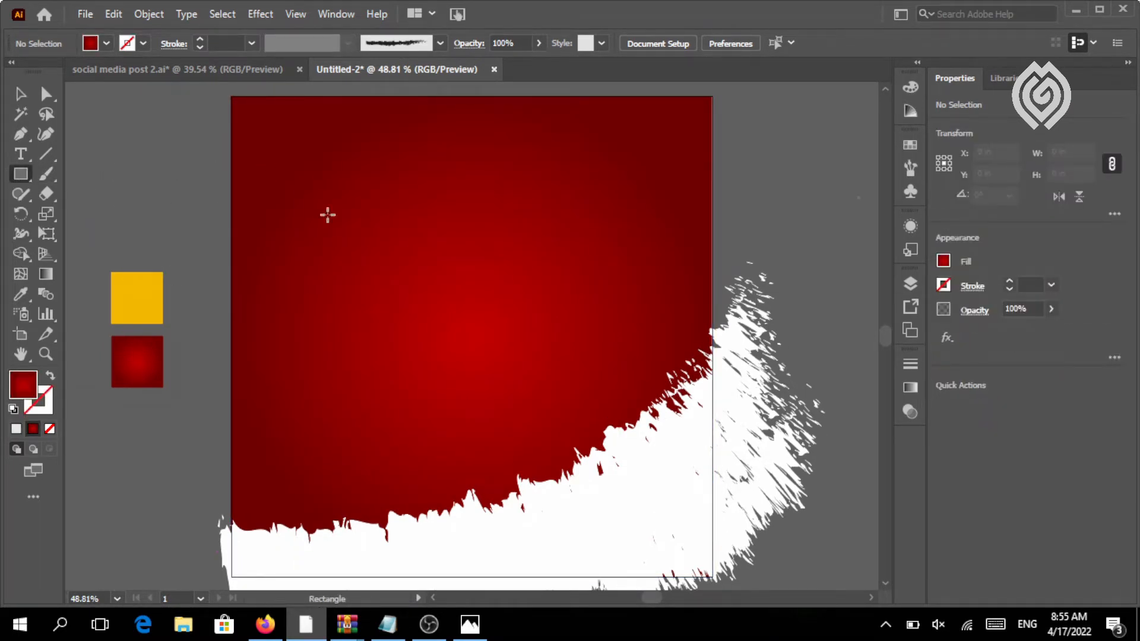
left_click_drag(465, 142, 604, 503)
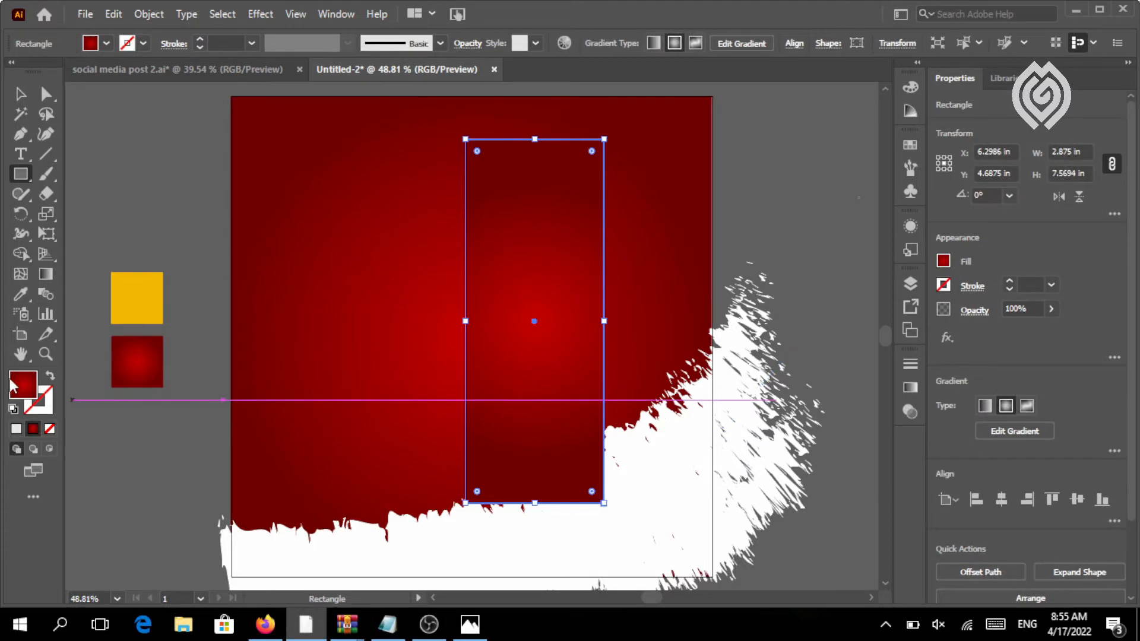
left_click(943, 261)
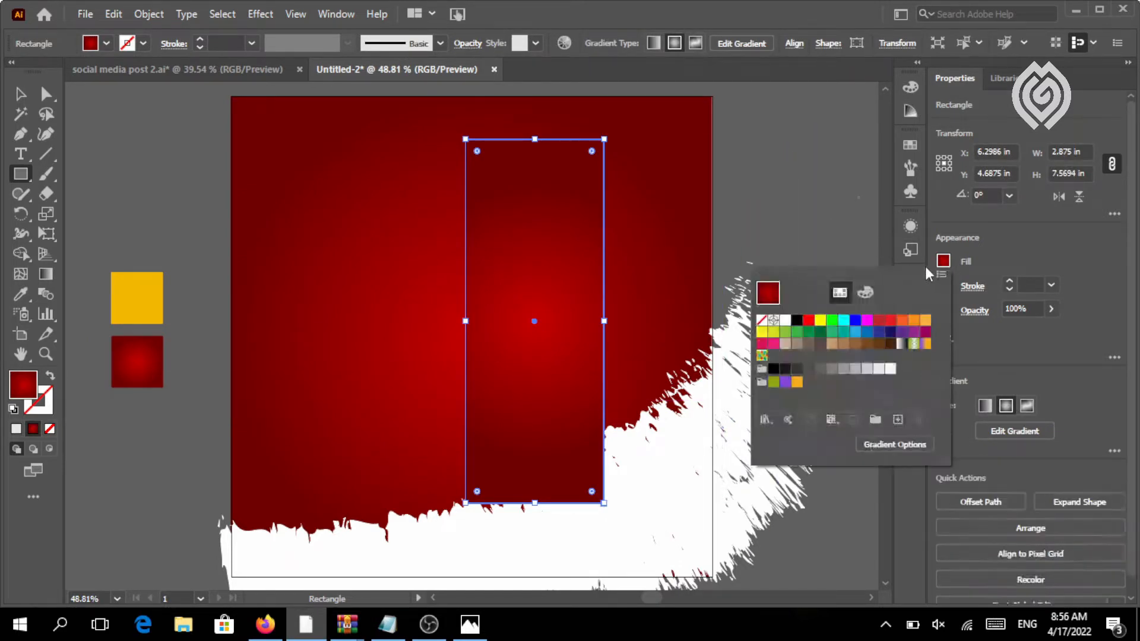
left_click(784, 321)
- Round the white rectangle's upper-right and lower-left corners to the maximum radius of 2.875 in, leaving the other two corners square
left_click(46, 94)
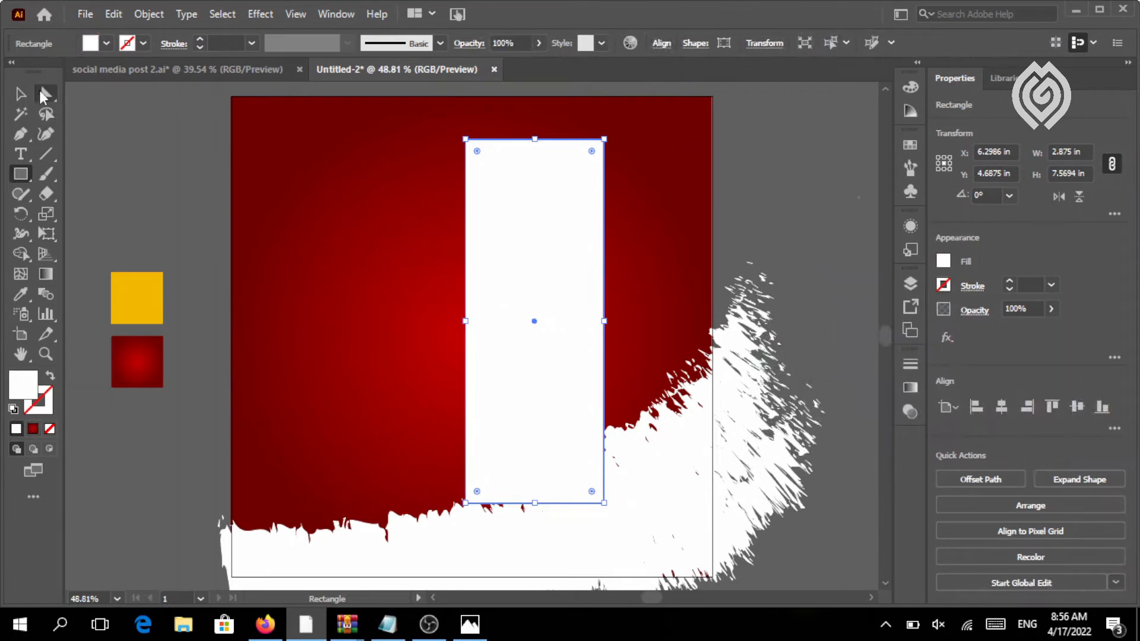
left_click(380, 190)
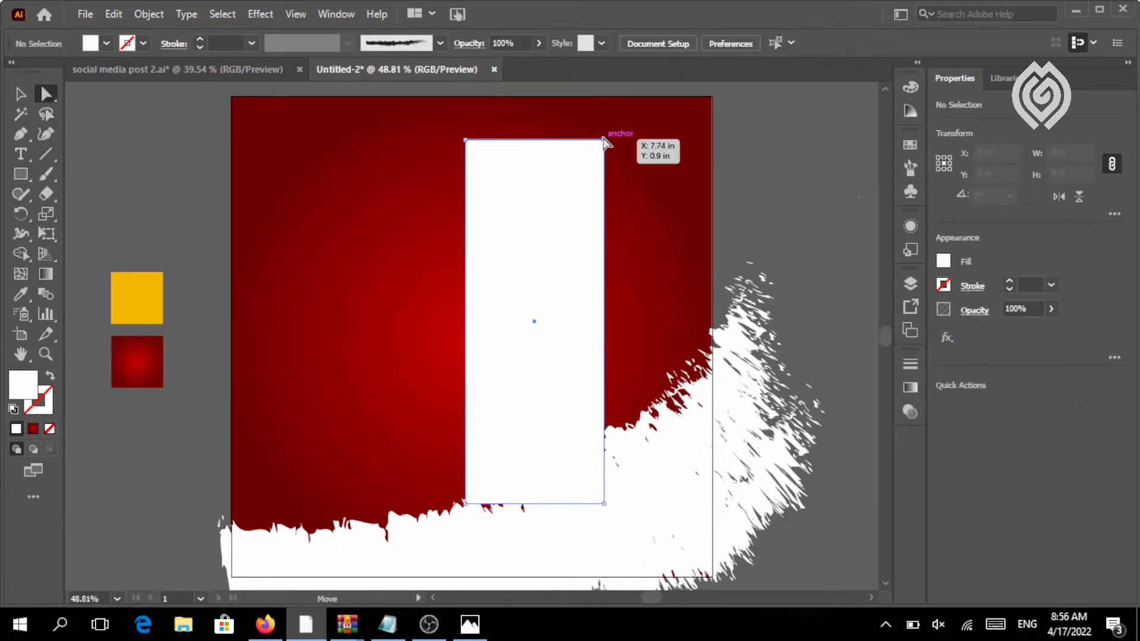
left_click(603, 140)
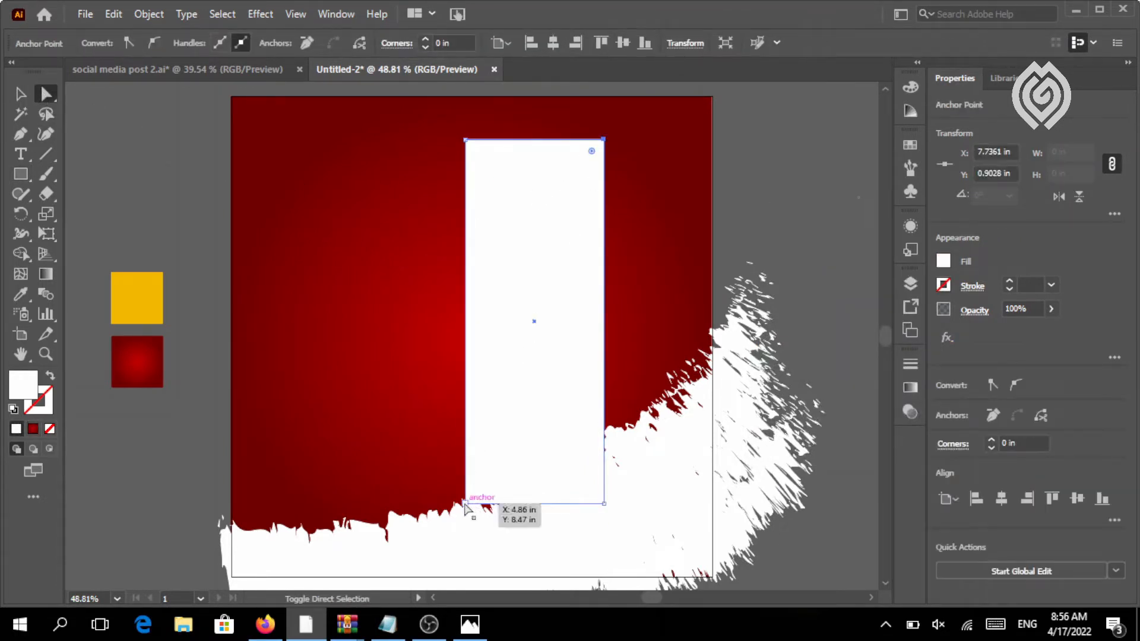
left_click(466, 502, "shift")
left_click_drag(477, 492, 591, 311)
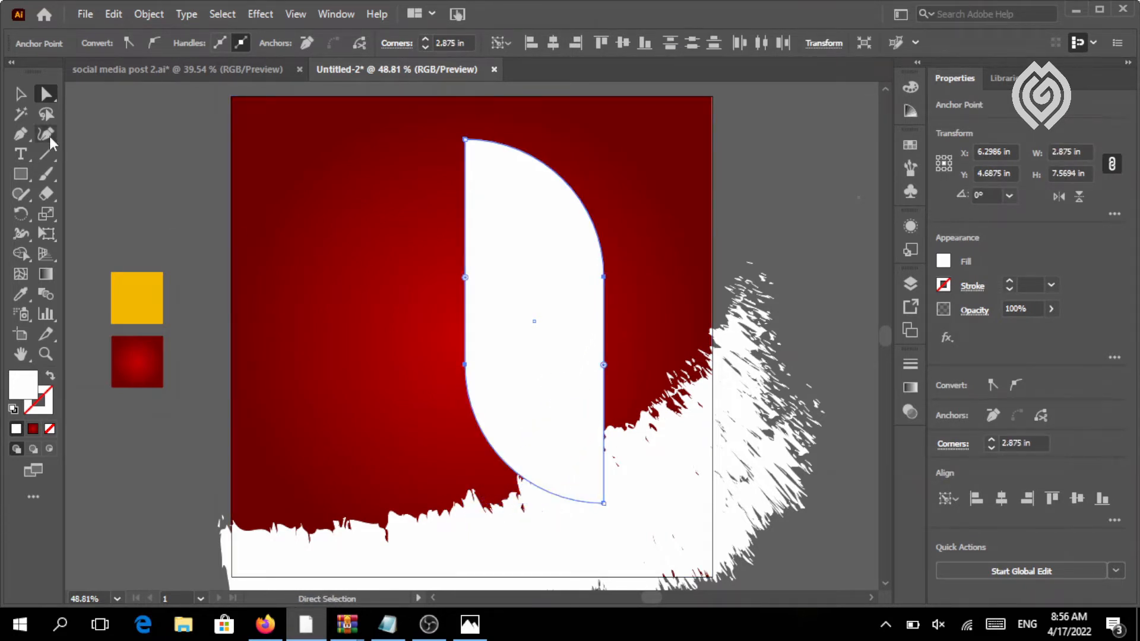
- Move the white rounded shape close to the artboard's right edge, slightly higher than before
key("v")
left_click(478, 304)
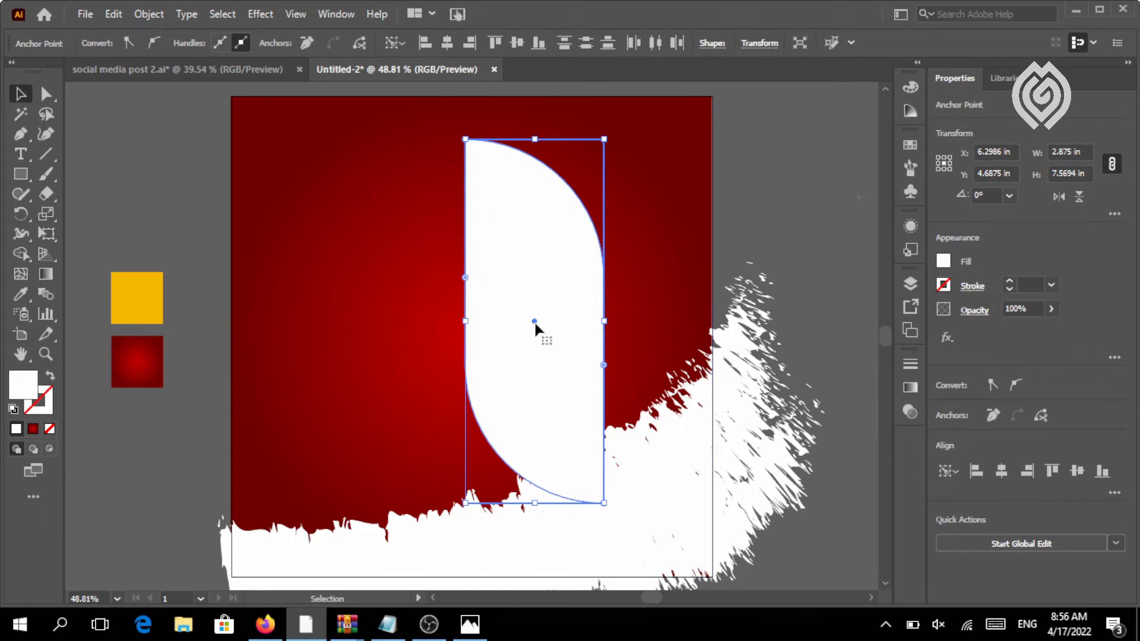
left_click_drag(536, 318, 626, 304)
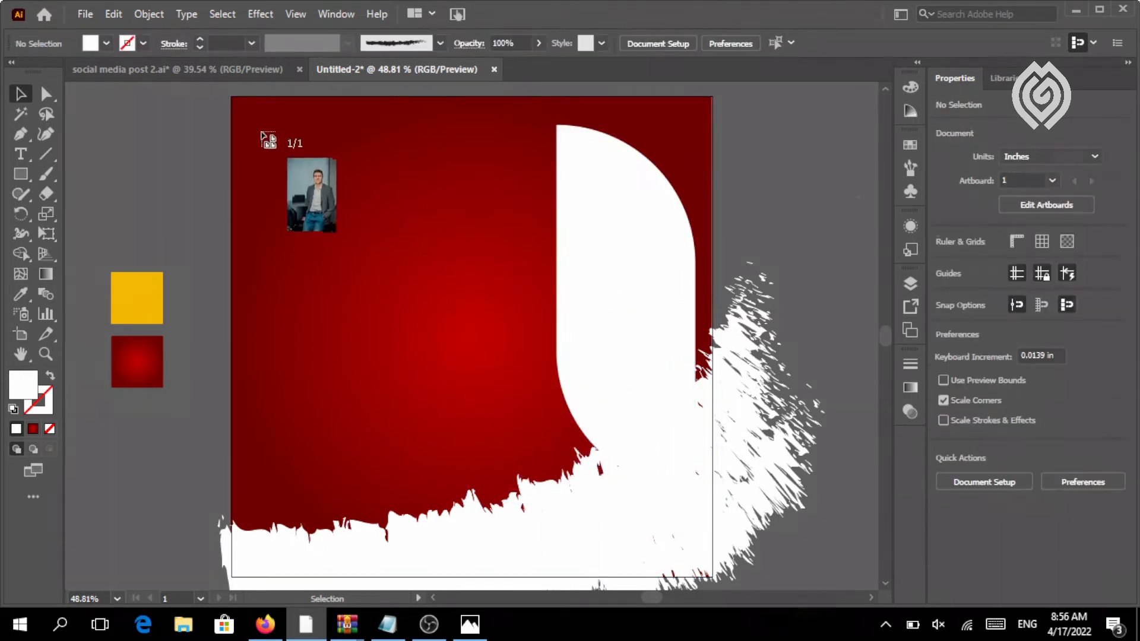
- Place the portrait photo at about 4.96 × 7.46 in on the artboard's left half and bring the white rounded shape to the front
left_click_drag(261, 132, 499, 490)
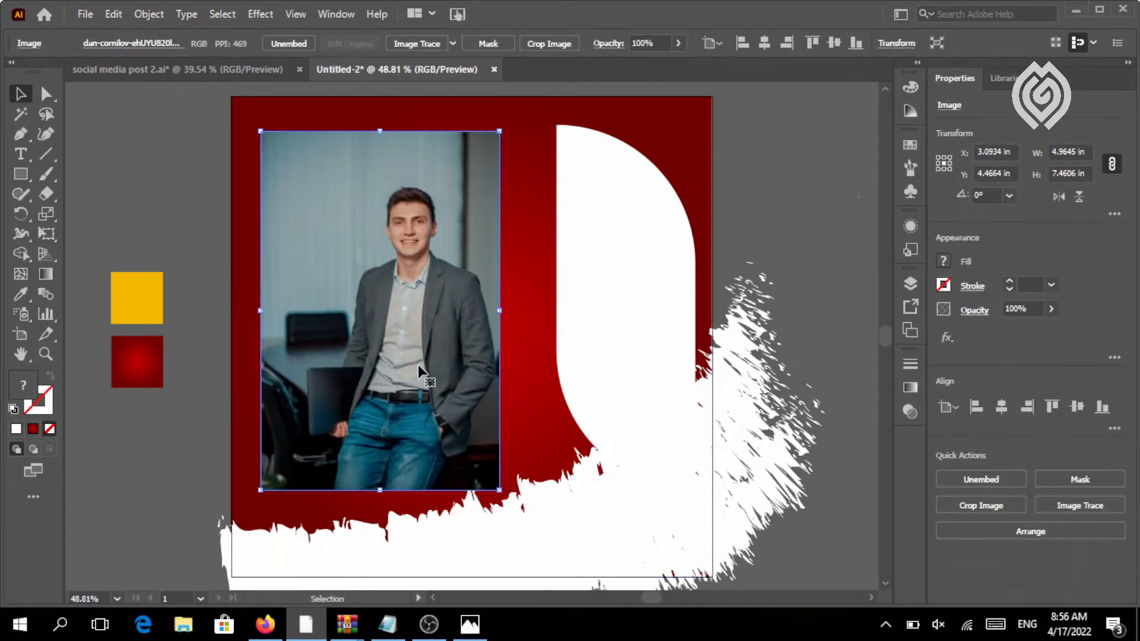
left_click(585, 309)
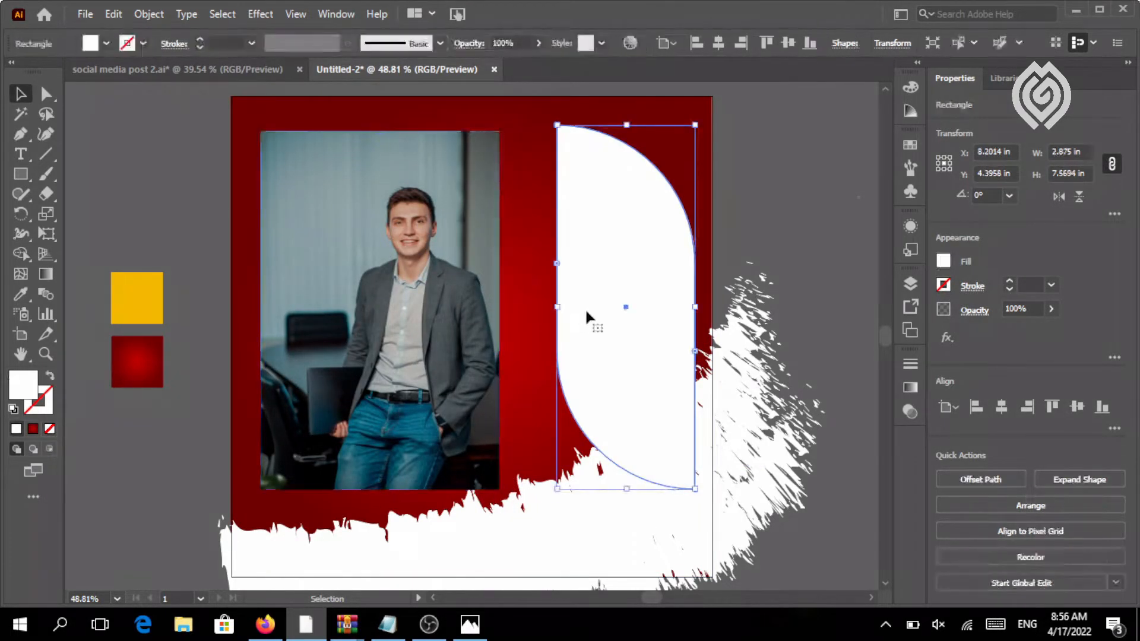
right_click(588, 315)
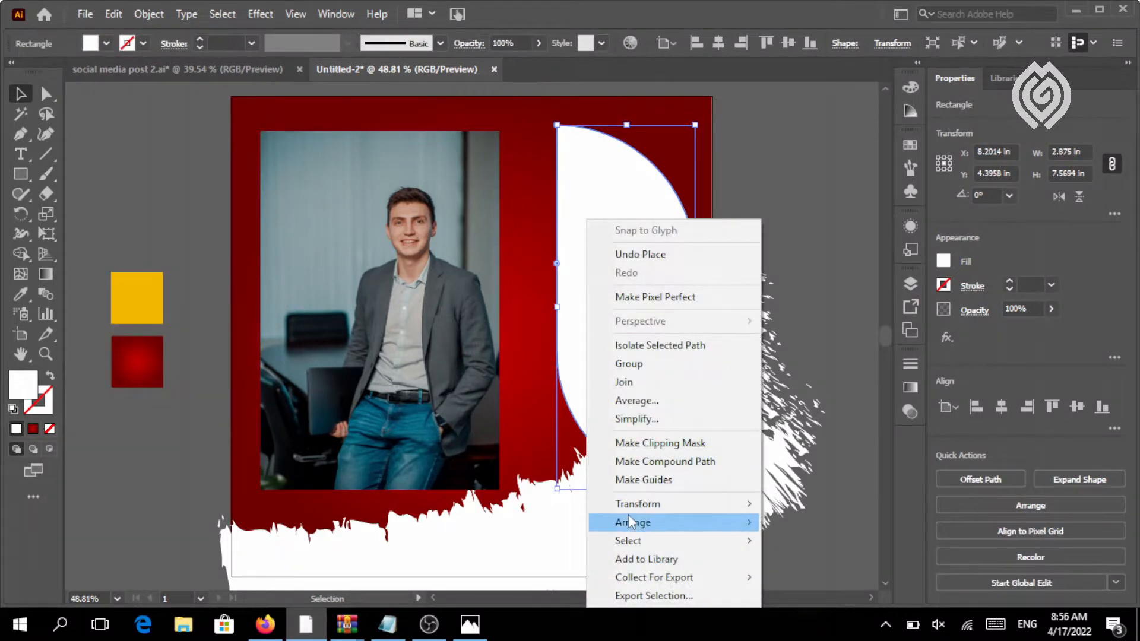
mouse_move(630, 523)
left_click(498, 522)
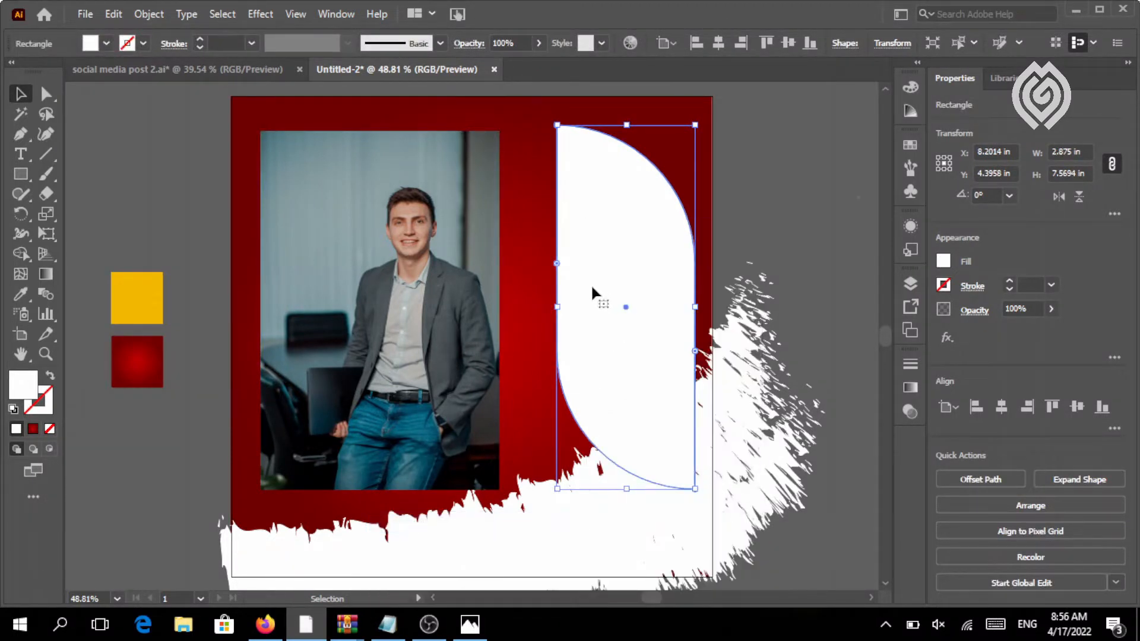
- Centre the white rounded shape over the portrait photo and make a clipping mask from the two
left_click_drag(592, 289, 345, 295)
left_click(484, 279, "shift")
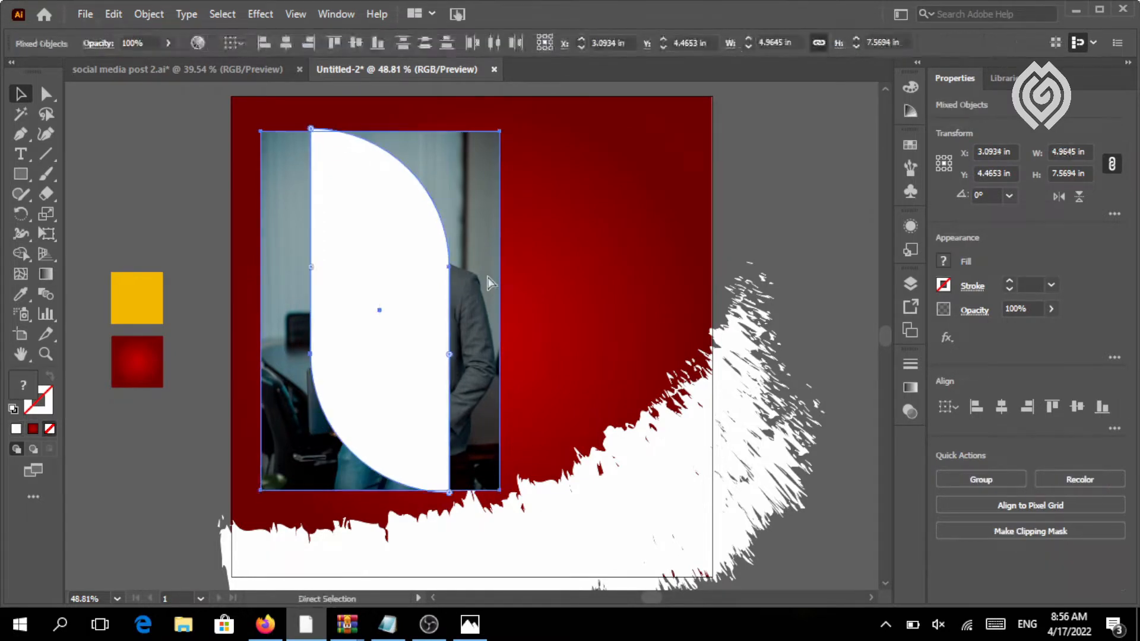
key("ctrl+7")
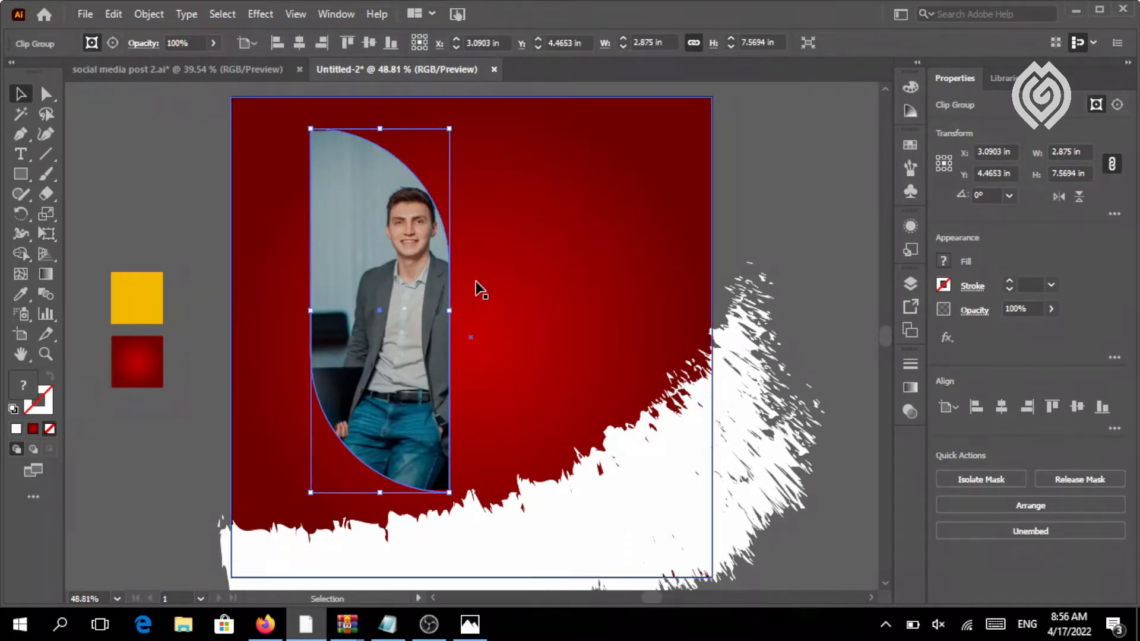
- Enlarge the photo inside the clip group to about 5.31 × 7.97 in and shift it left to centre the man in the mask
left_click(908, 281)
left_click(764, 319)
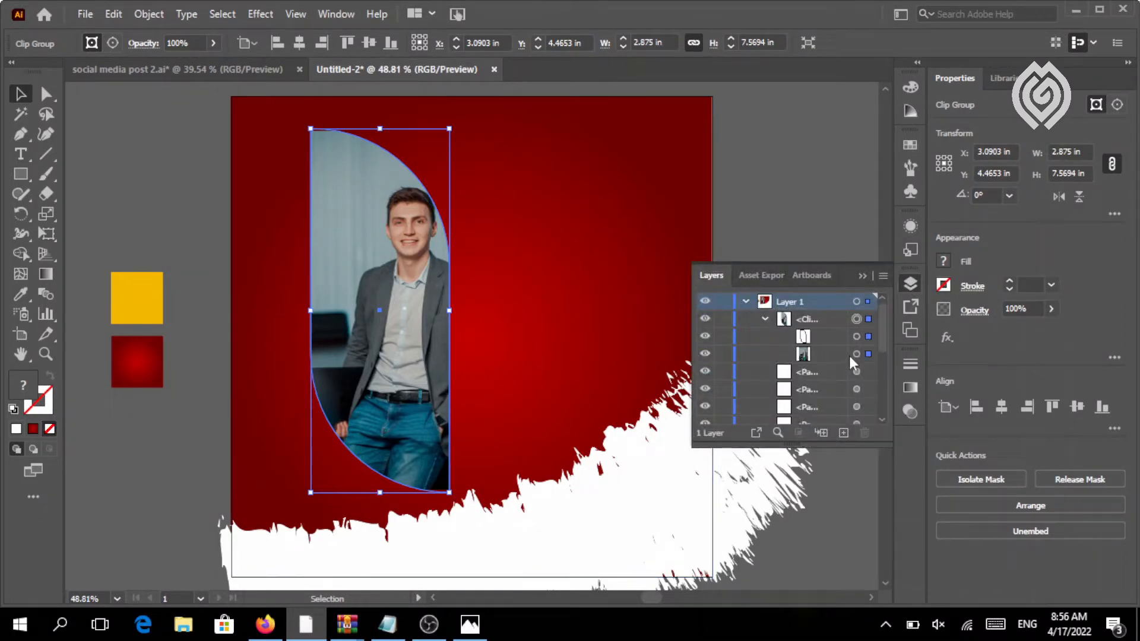
left_click(868, 354)
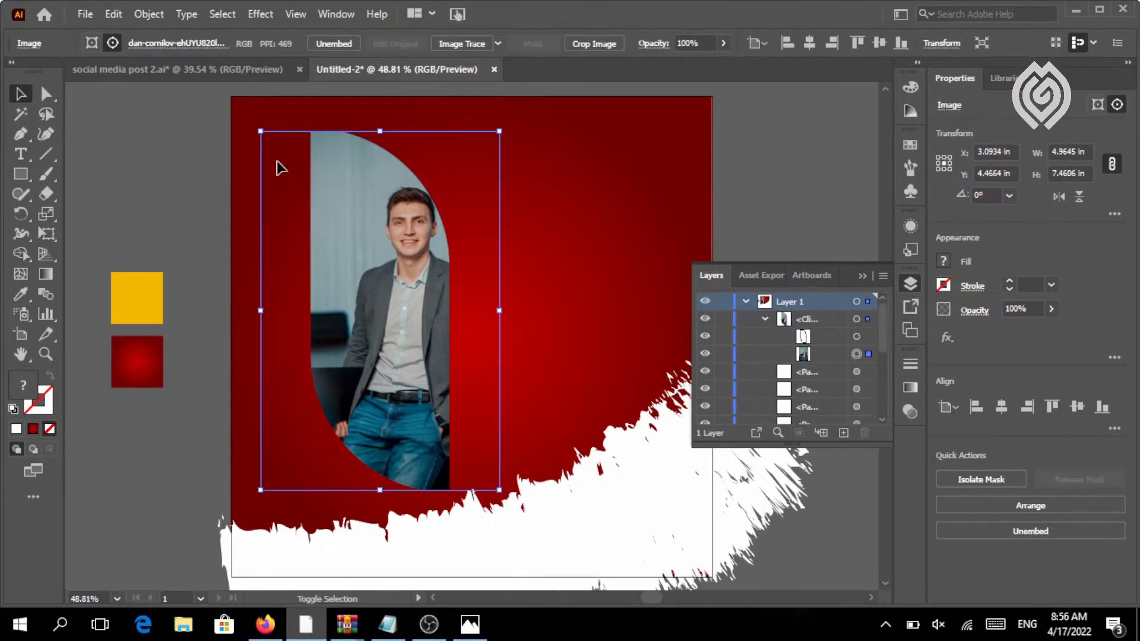
left_click_drag(260, 129, 240, 108)
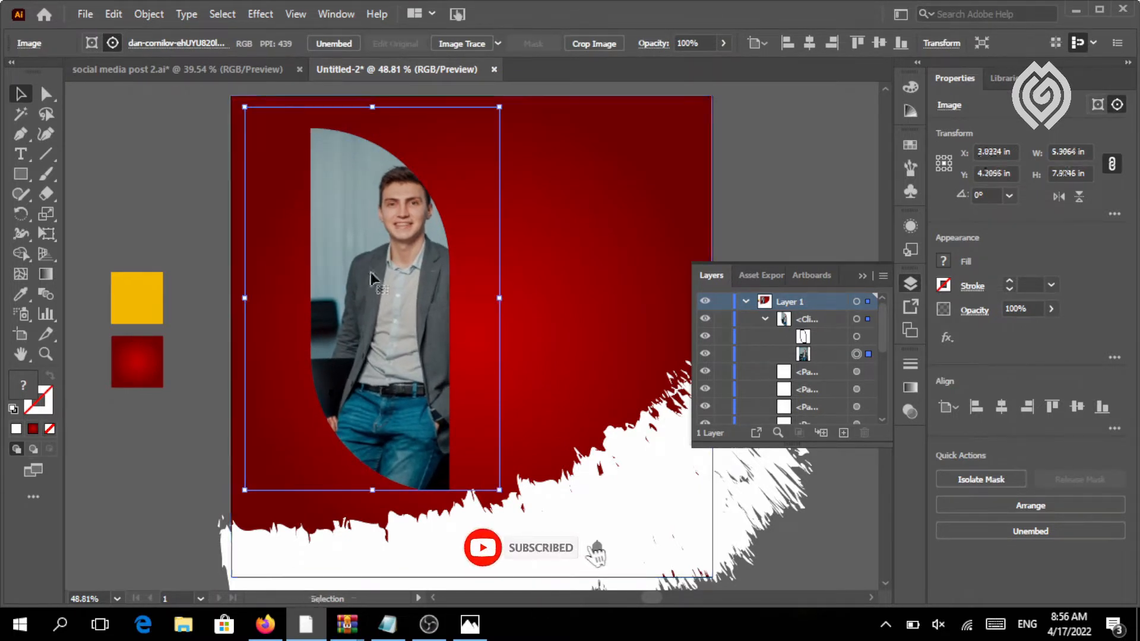
left_click_drag(371, 272, 359, 283)
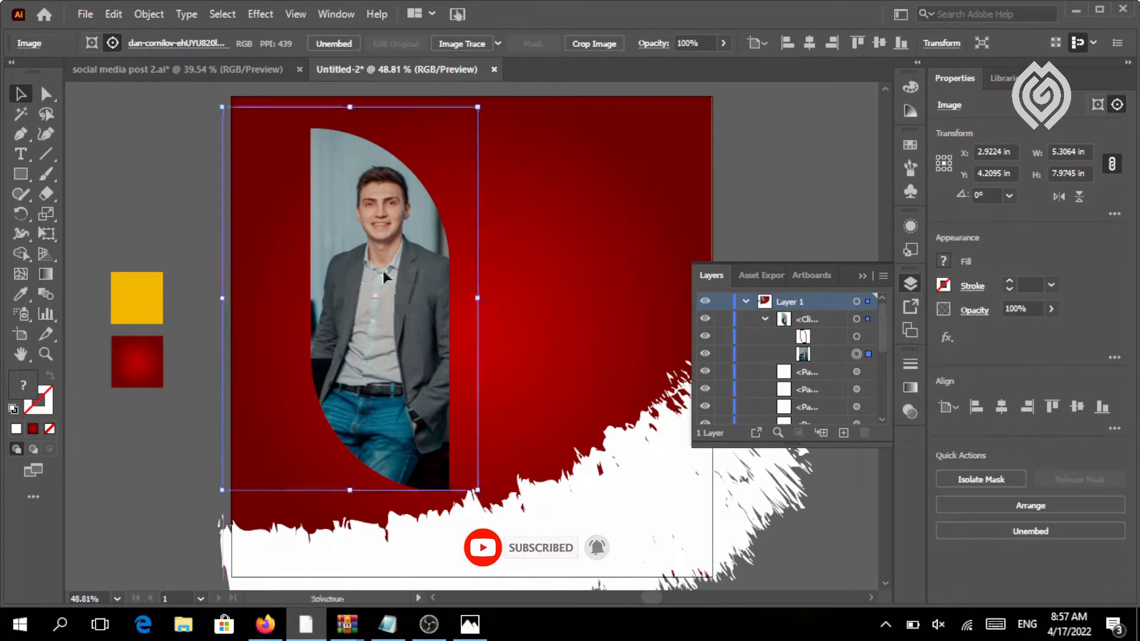
left_click(861, 276)
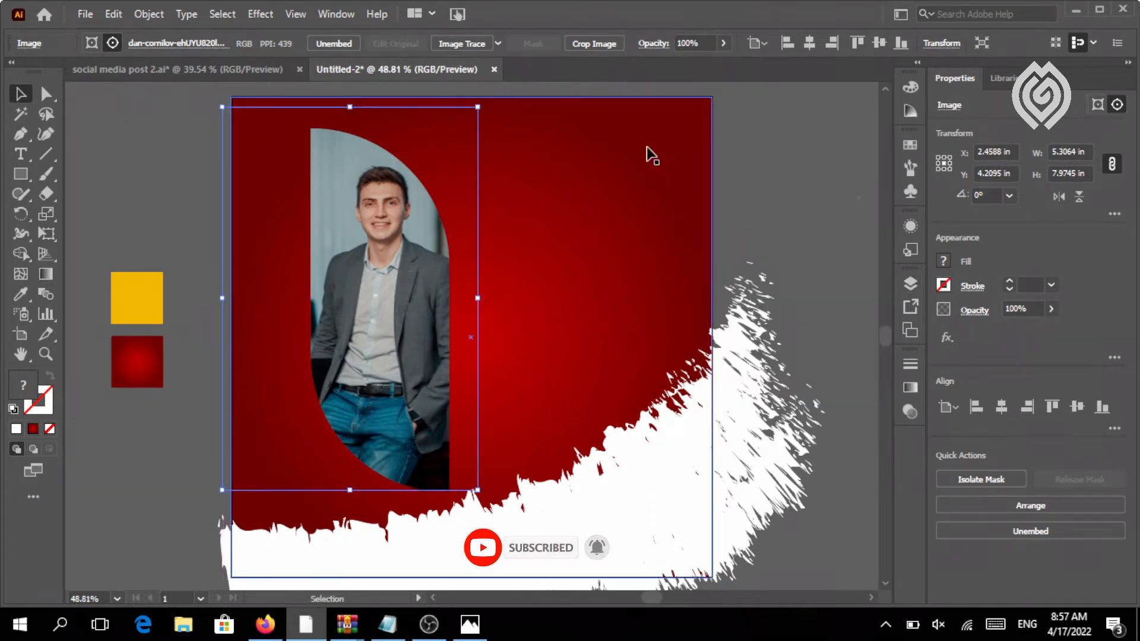
- Move the masked portrait to the artboard's right side and enlarge the photo inside the mask to about 5.47 × 8.22 in
left_click(725, 168)
left_click_drag(383, 285, 617, 284)
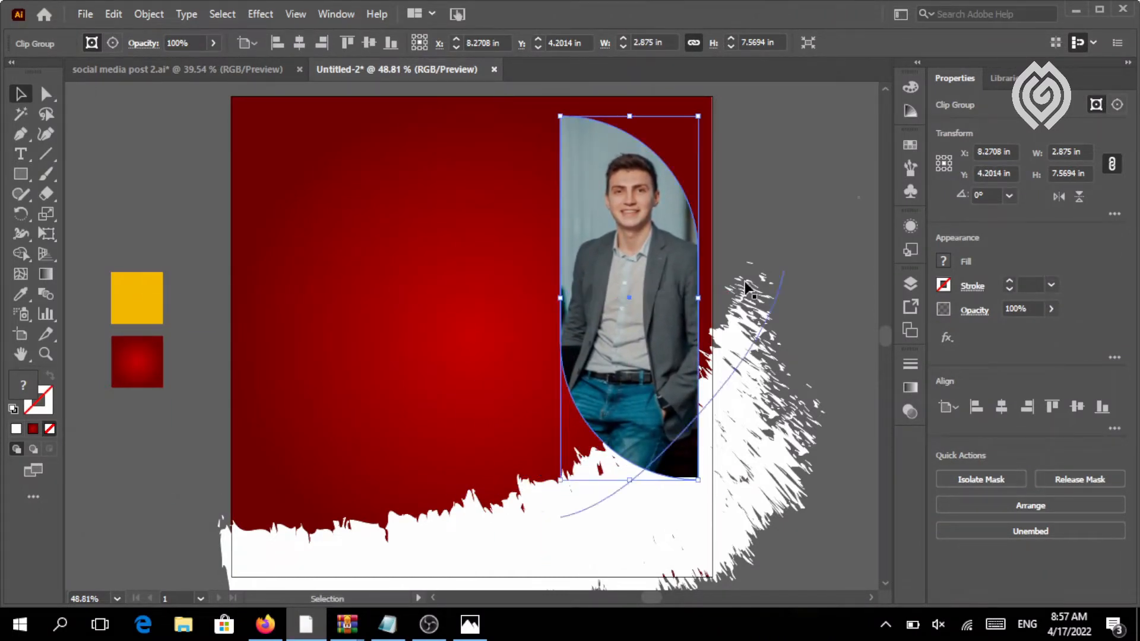
left_click(919, 285)
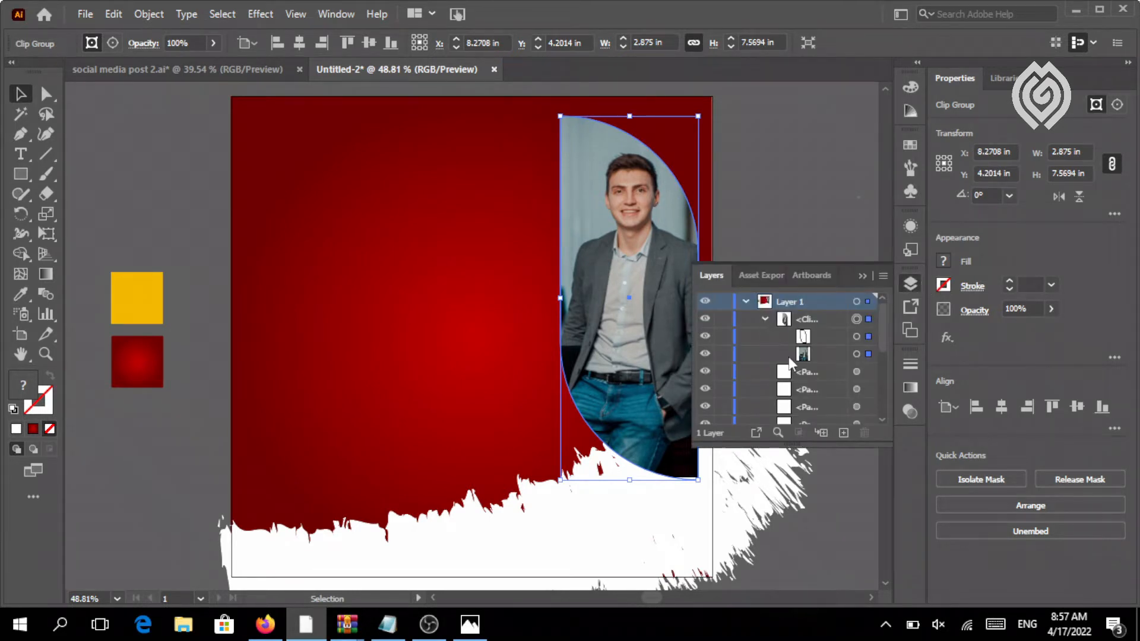
left_click(856, 354)
left_click_drag(727, 475, 738, 491)
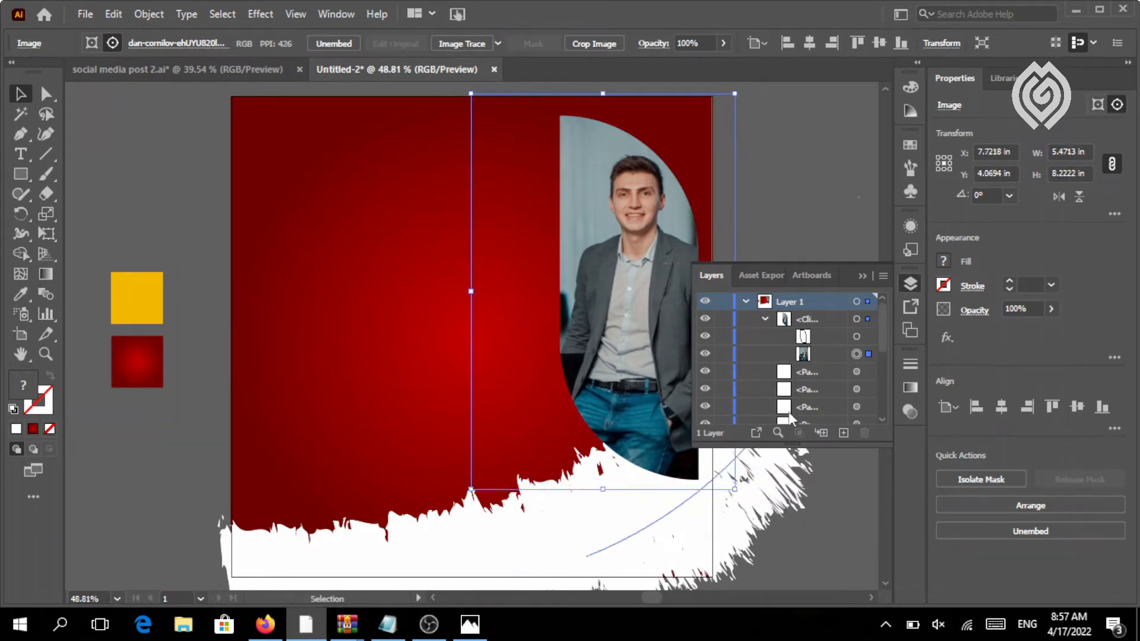
left_click(863, 270)
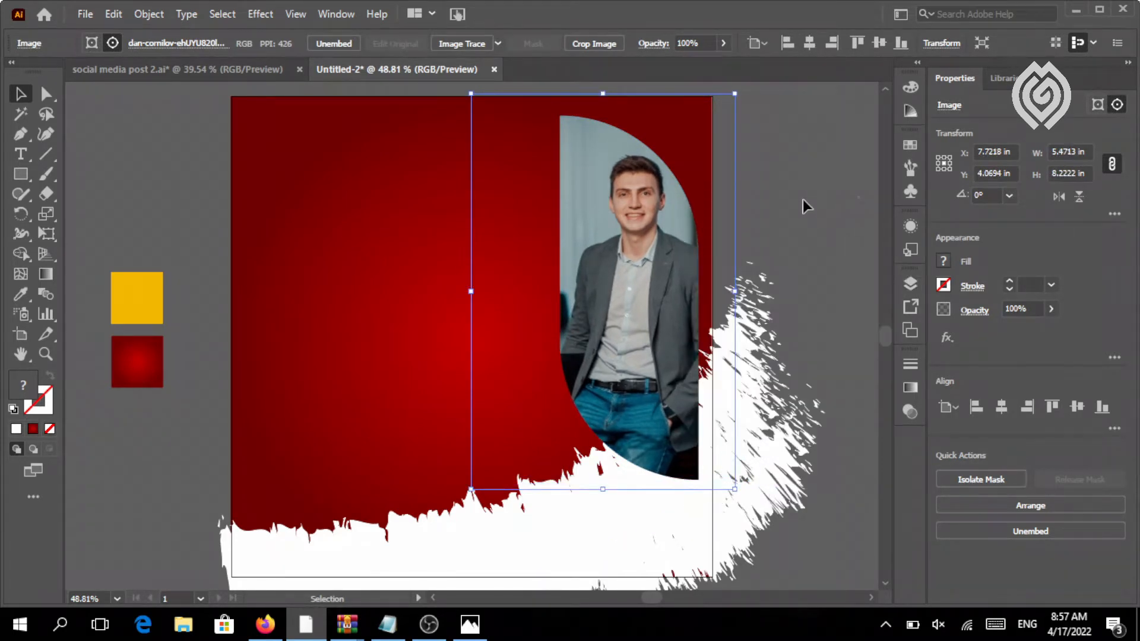
left_click(803, 199)
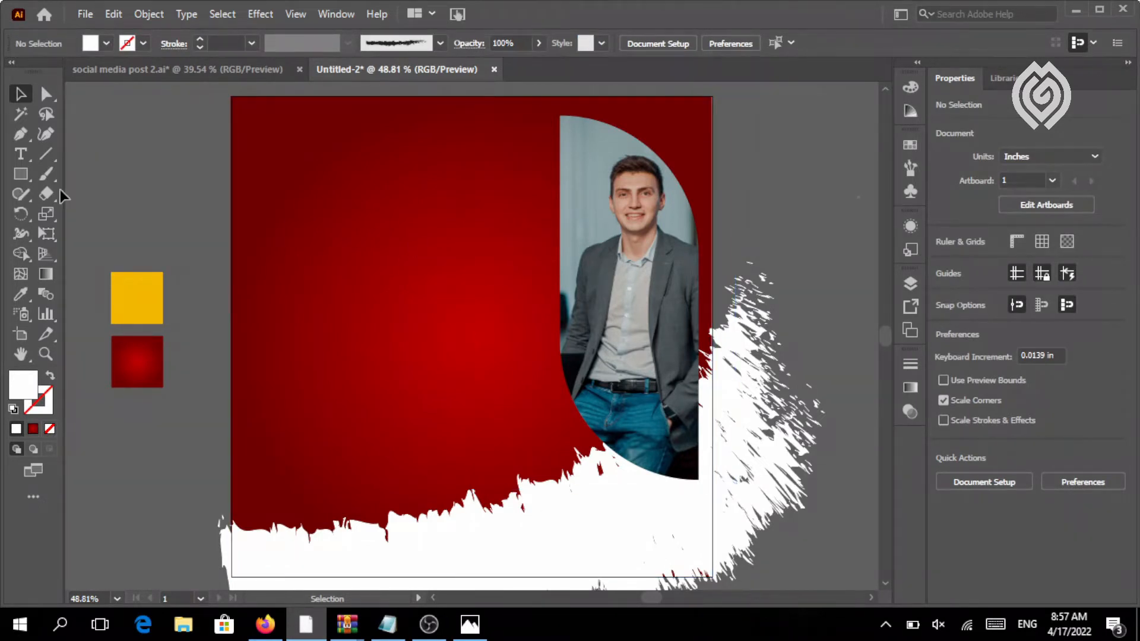
- Draw a smaller white rectangle about 1.96 × 5.04 in on the red area left of the portrait
left_click(20, 174)
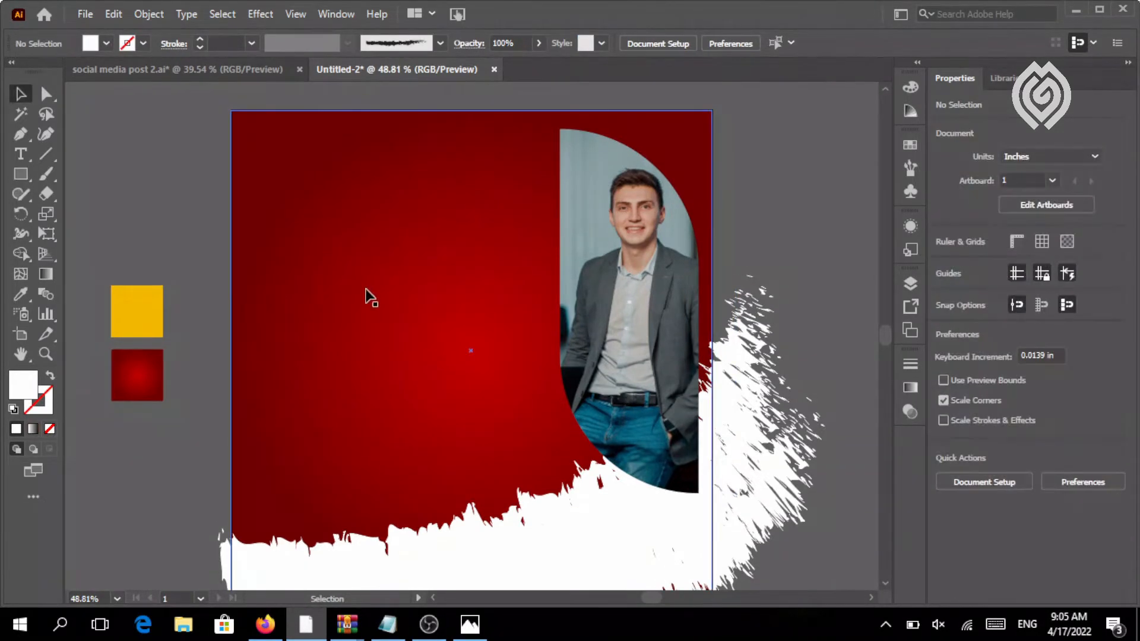
left_click(20, 174)
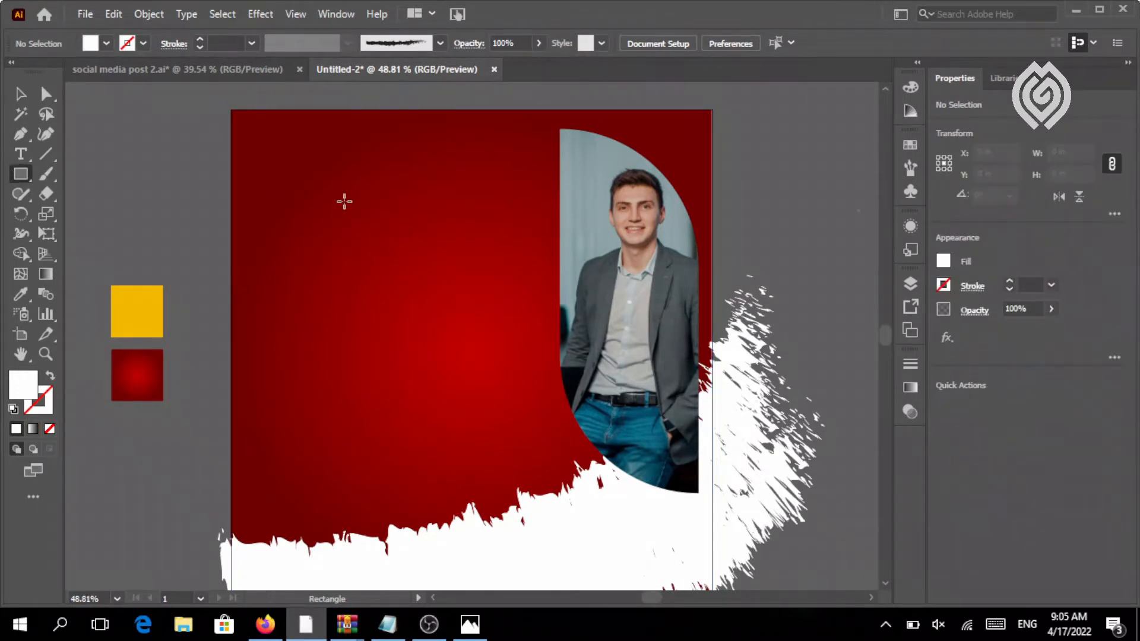
left_click_drag(345, 202, 439, 444)
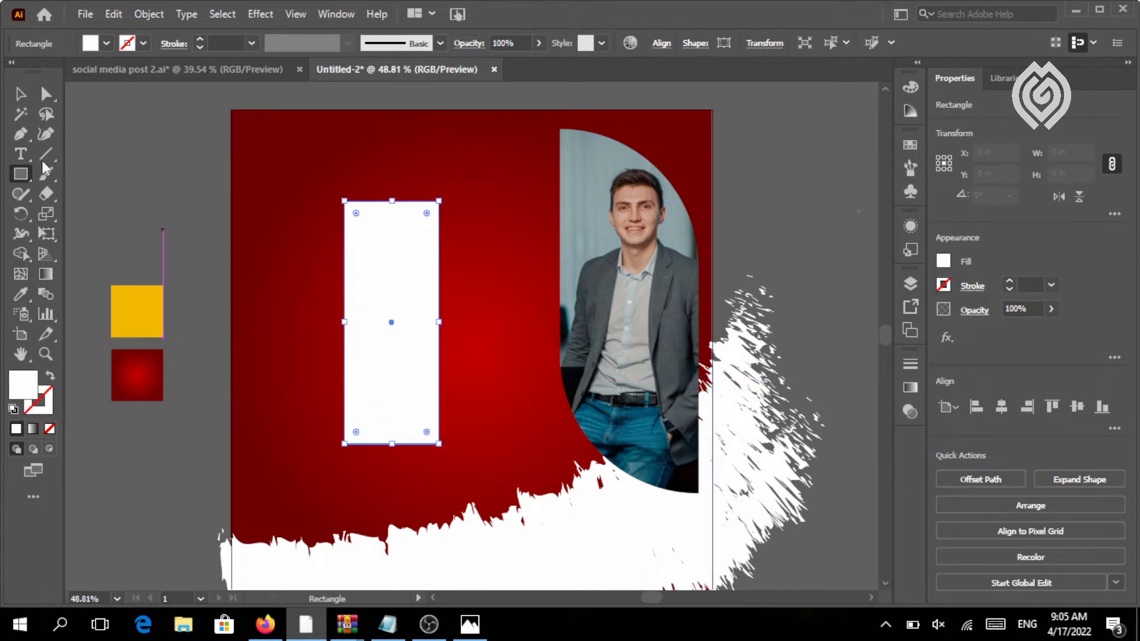
- Round the smaller rectangle's upper-right and lower-left corners to the maximum radius of about 1.96 in
left_click(46, 94)
left_click(154, 203)
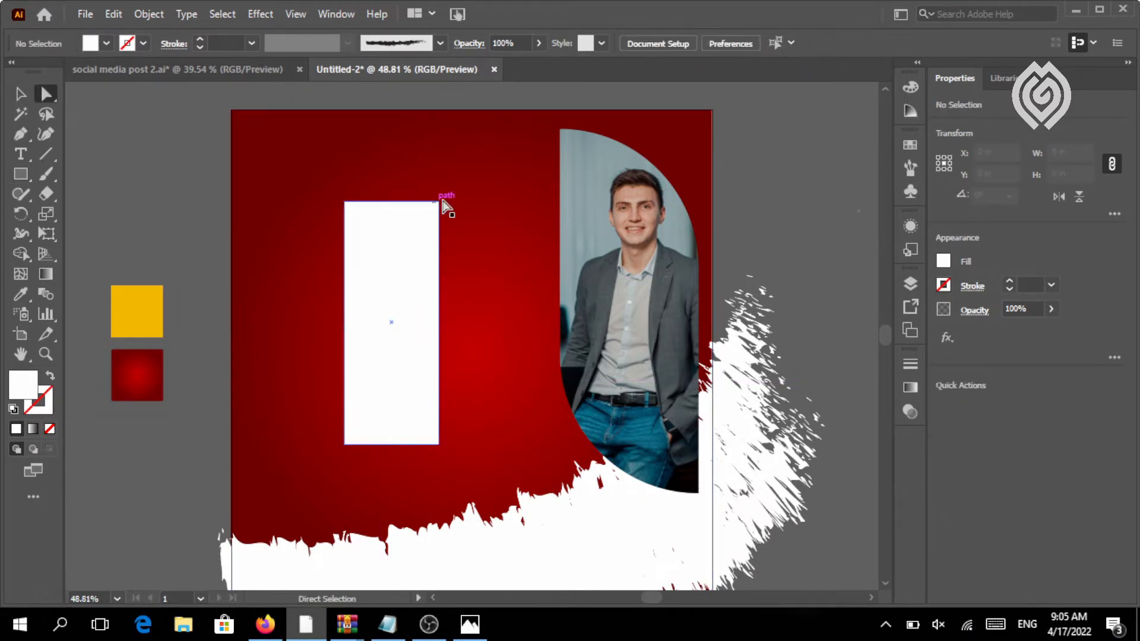
left_click(439, 202)
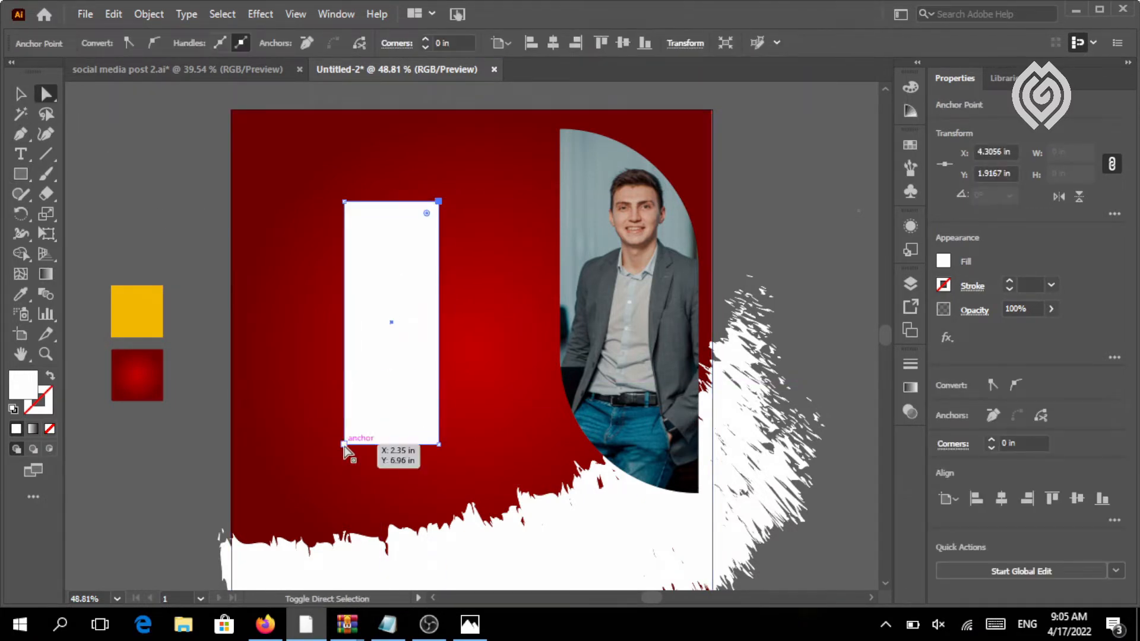
left_click(344, 444, "shift")
left_click_drag(356, 434, 394, 265)
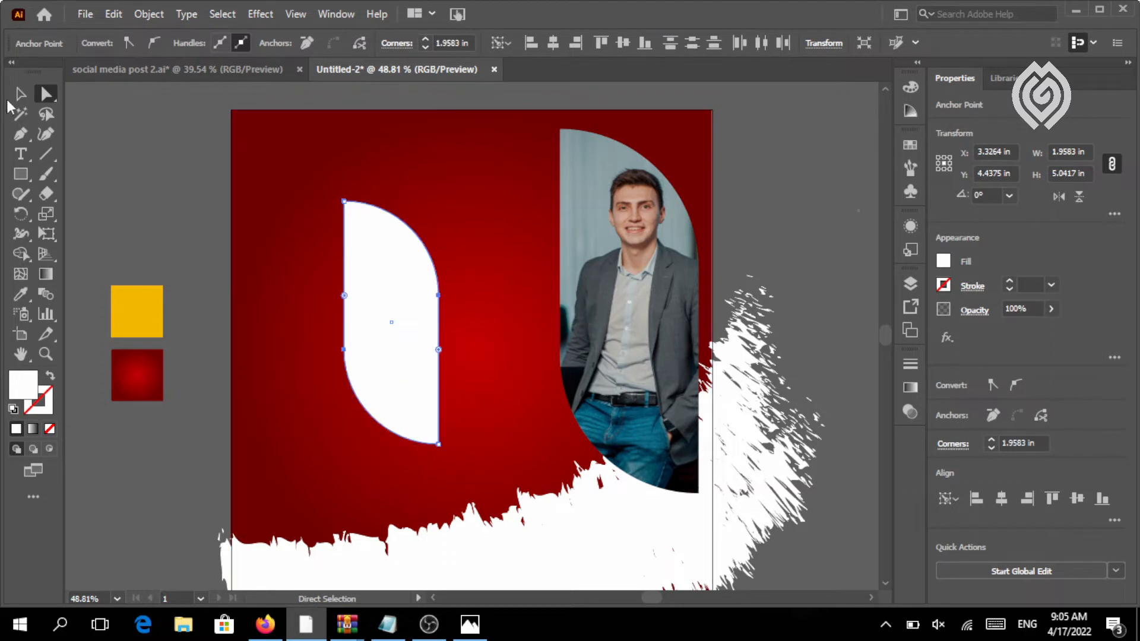
- Move the small white leaf shape onto the portrait's upper-right part and enlarge it to about 2.36 × 6 in
left_click(19, 94)
left_click_drag(381, 312, 651, 257)
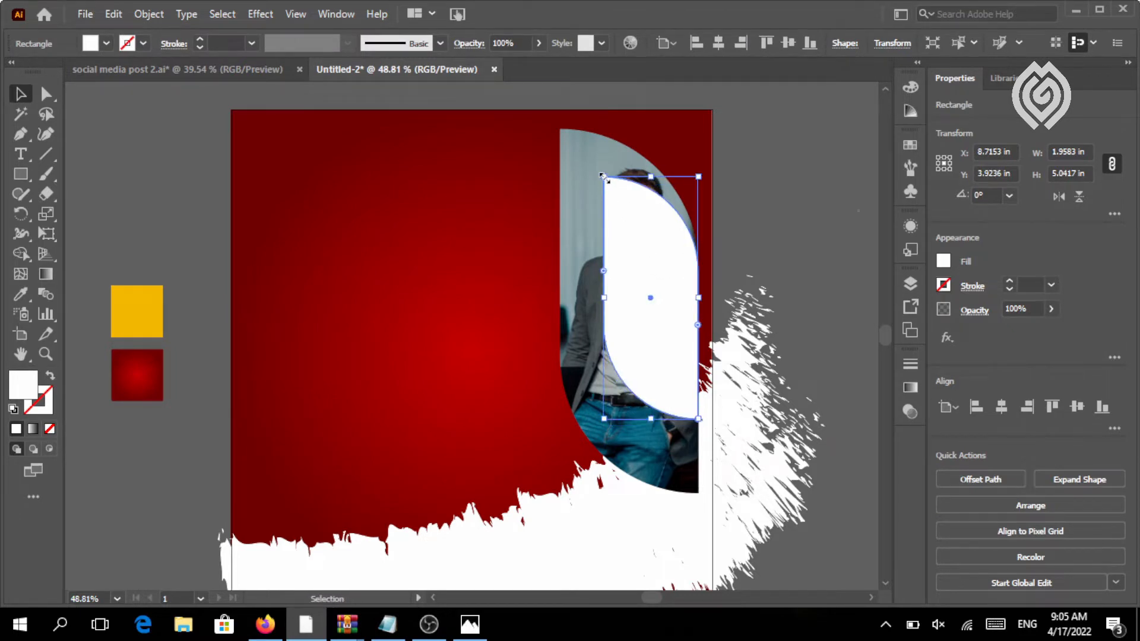
left_click_drag(603, 176, 572, 134)
key("ctrl+z")
left_click(614, 189)
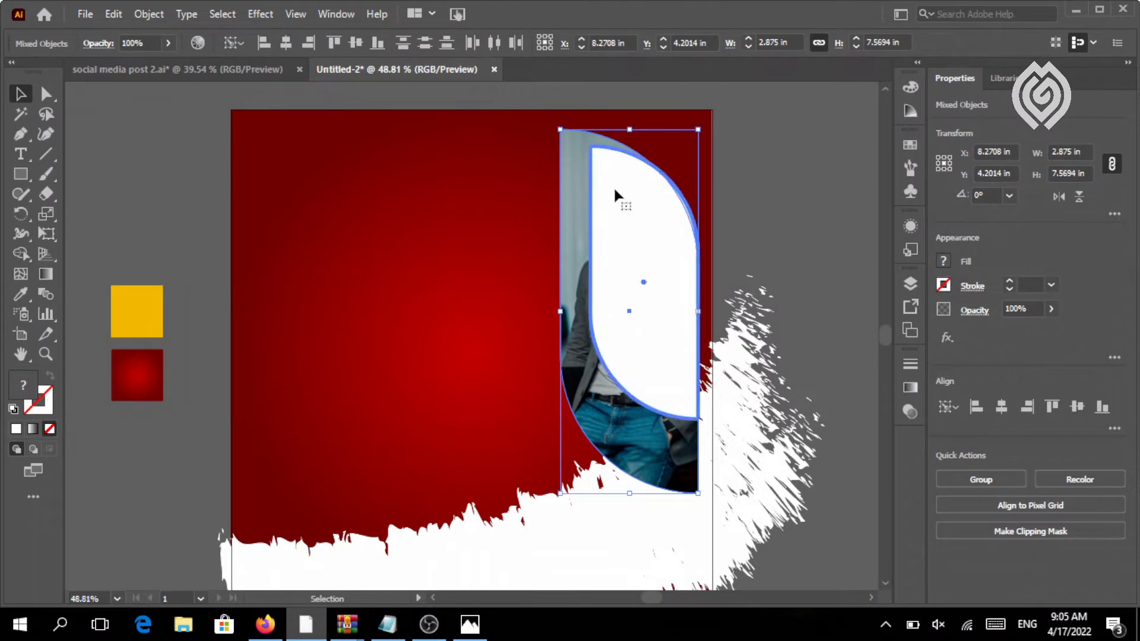
left_click(822, 192)
left_click(631, 248)
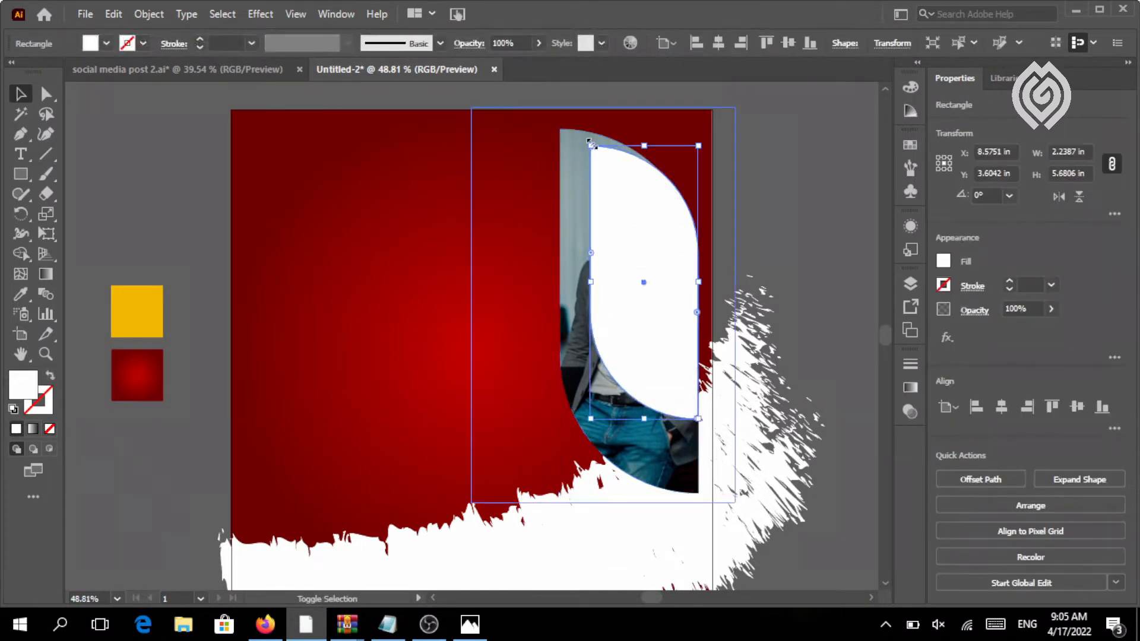
left_click_drag(592, 148, 579, 134)
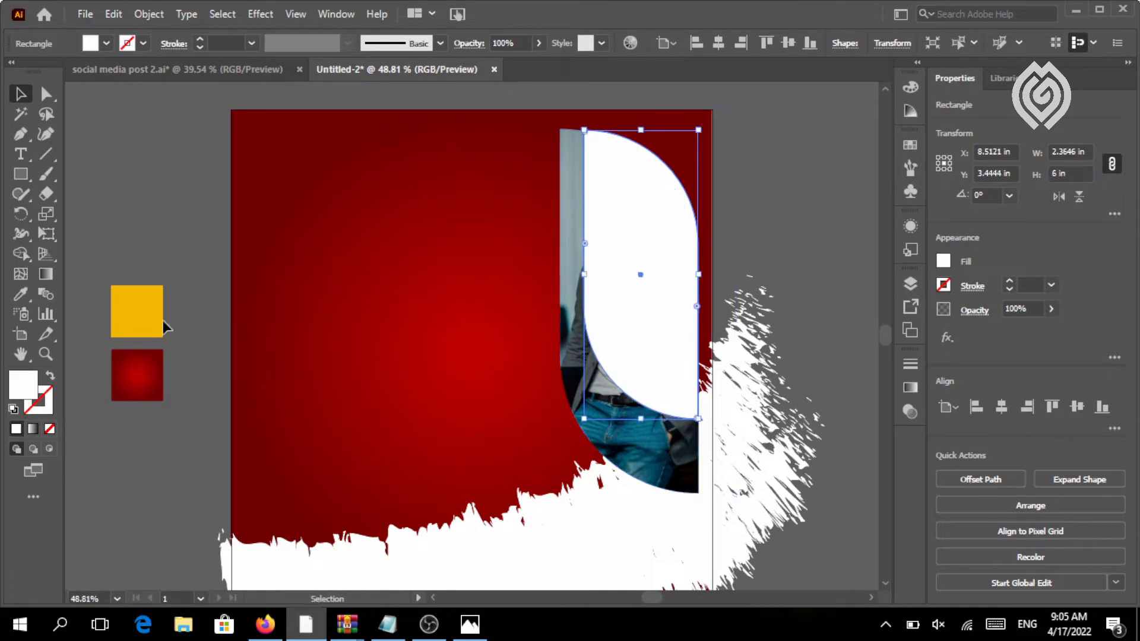
- Fill the white leaf shape with the yellow swatch colour and send it behind the portrait as an upper-right edge accent
left_click(21, 293)
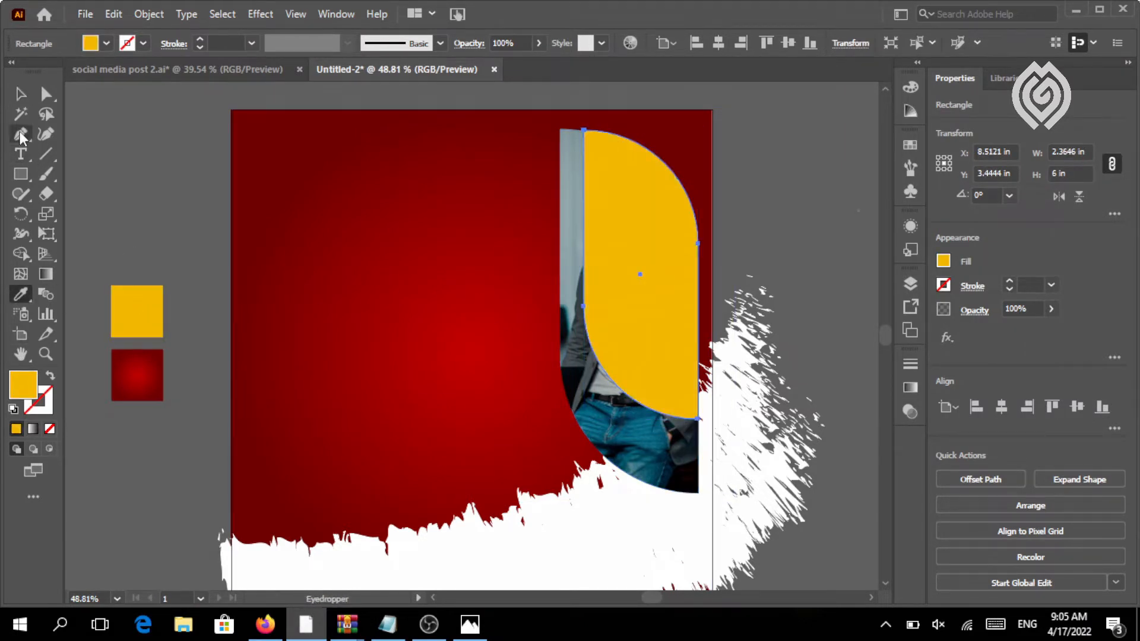
left_click(21, 94)
key("ctrl+bracketleft")
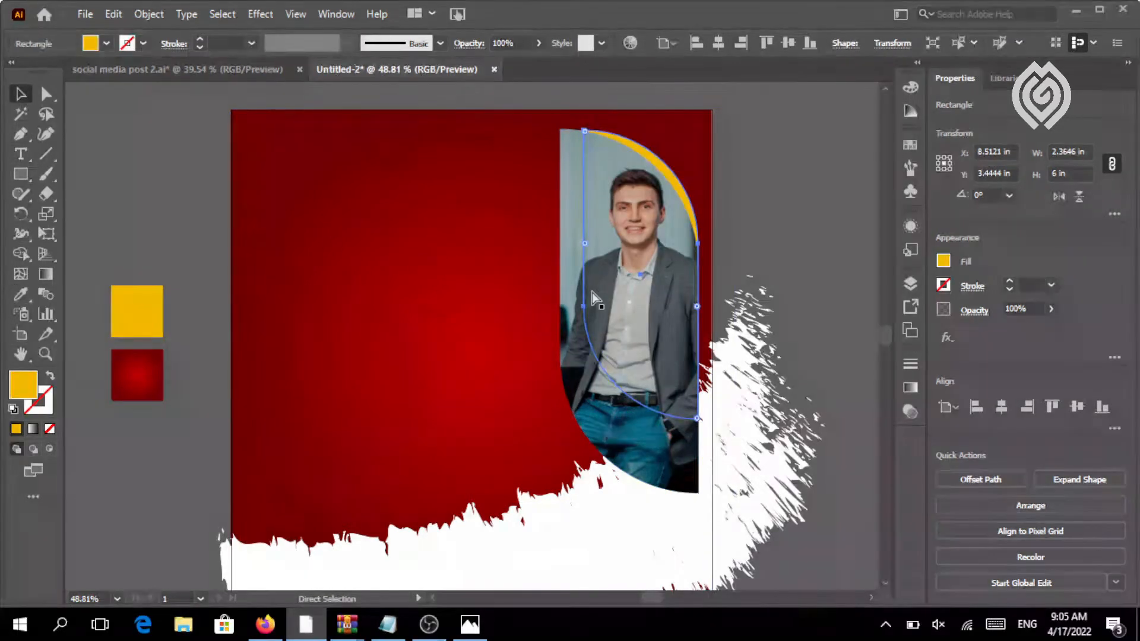
left_click(761, 195)
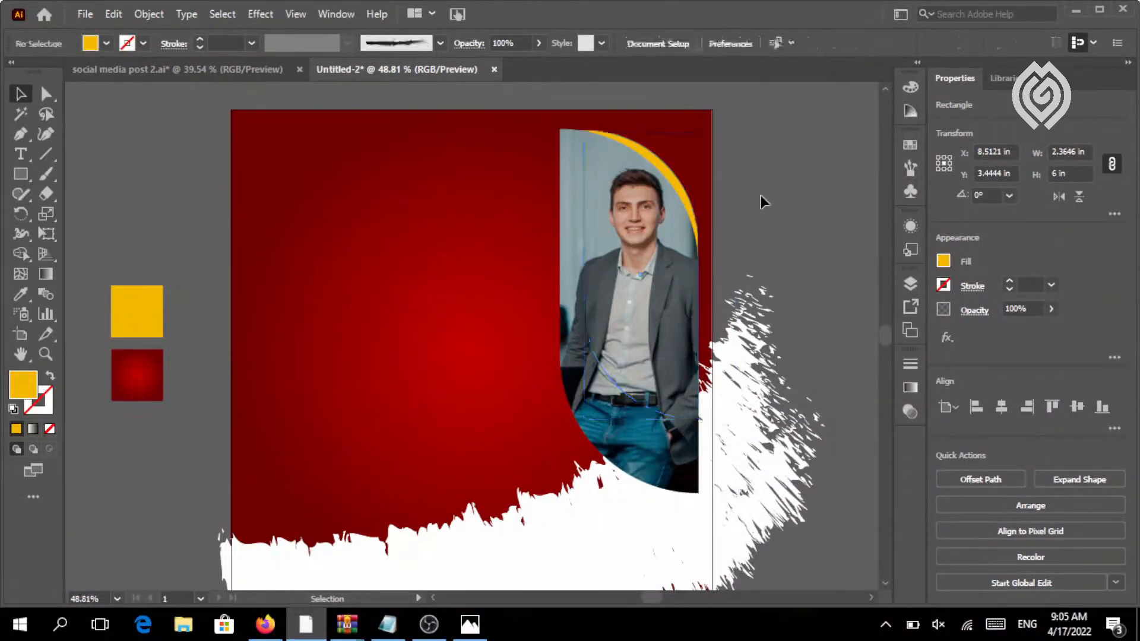
- Duplicate the yellow leaf shape, place the copy behind the portrait's lower-left edge and enlarge it to about 2.54 × 6.44 in
left_click(664, 167)
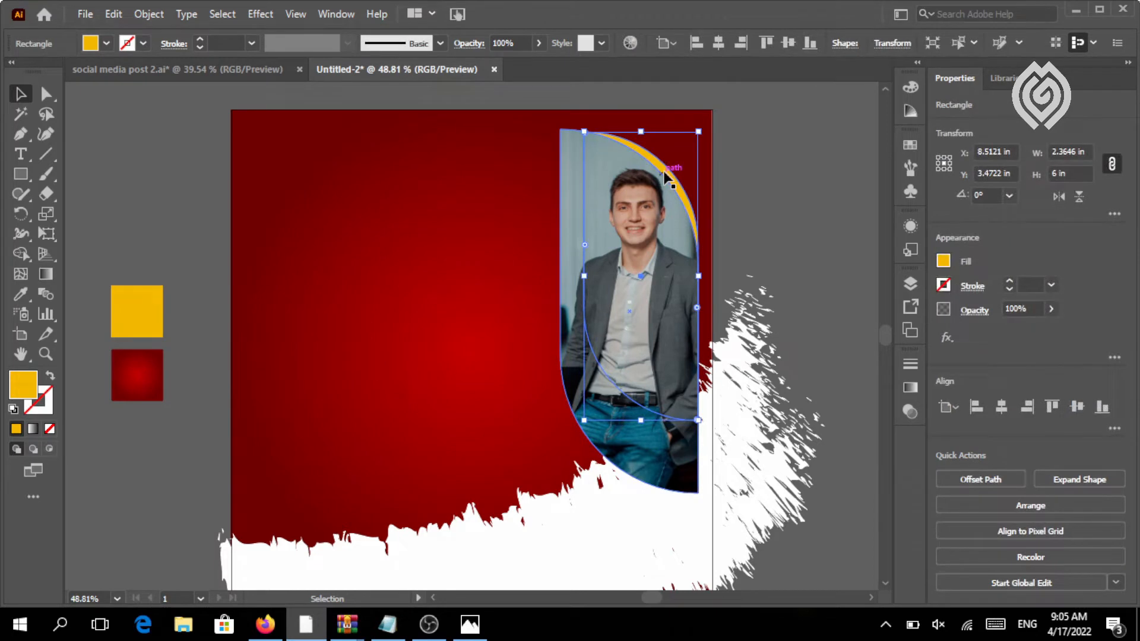
left_click(745, 171)
left_click(655, 160)
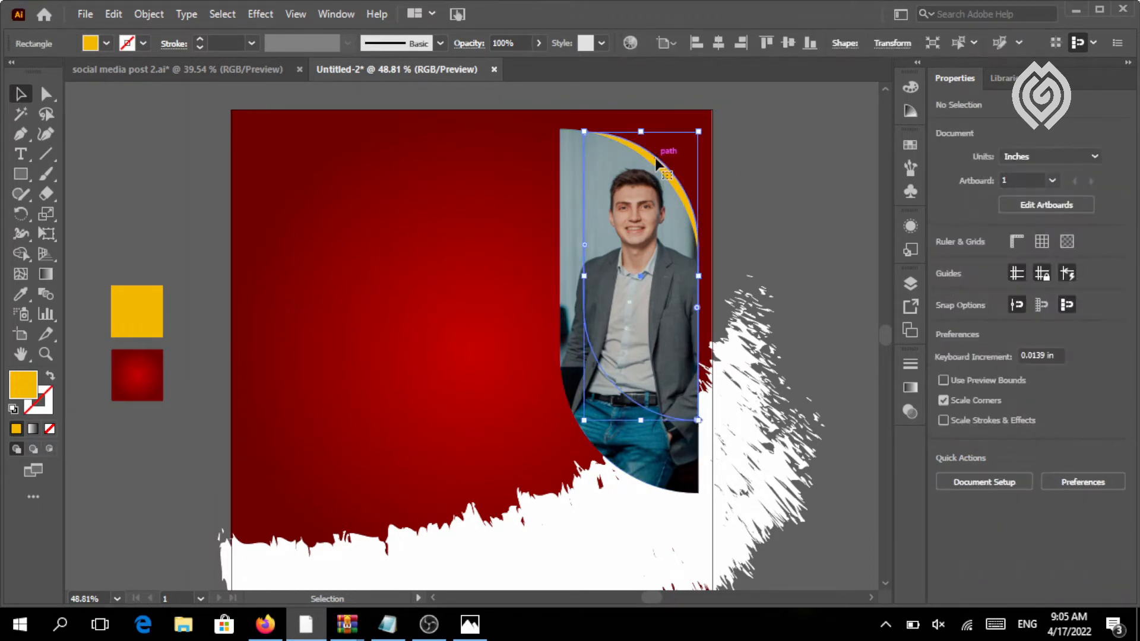
left_click_drag(655, 159, 516, 162)
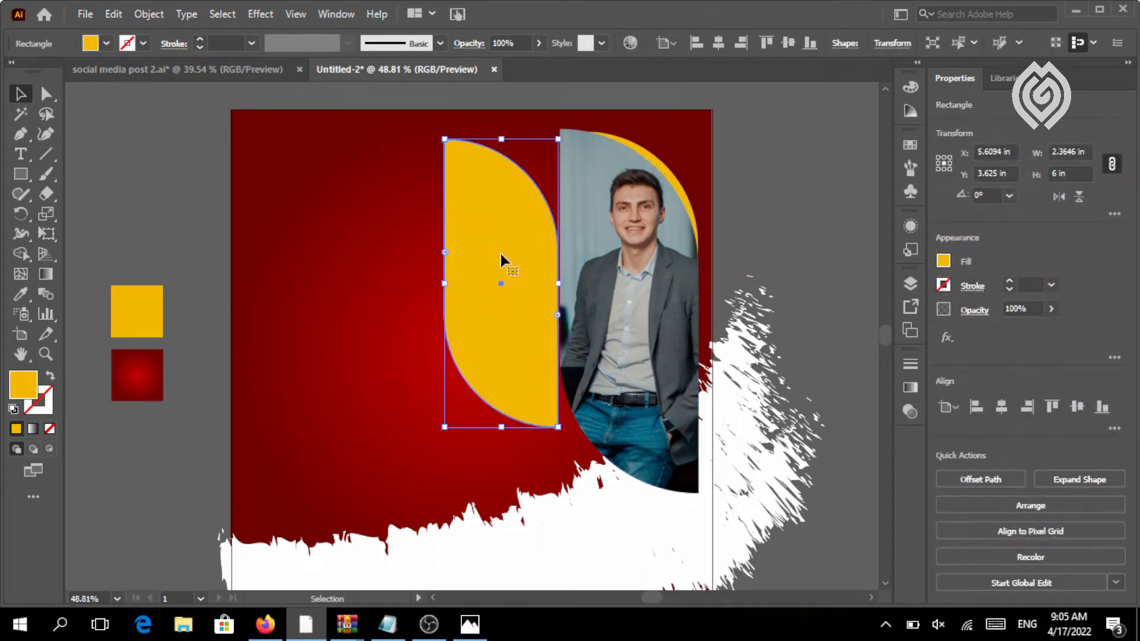
left_click_drag(499, 255, 615, 302)
left_click_drag(675, 472, 692, 493)
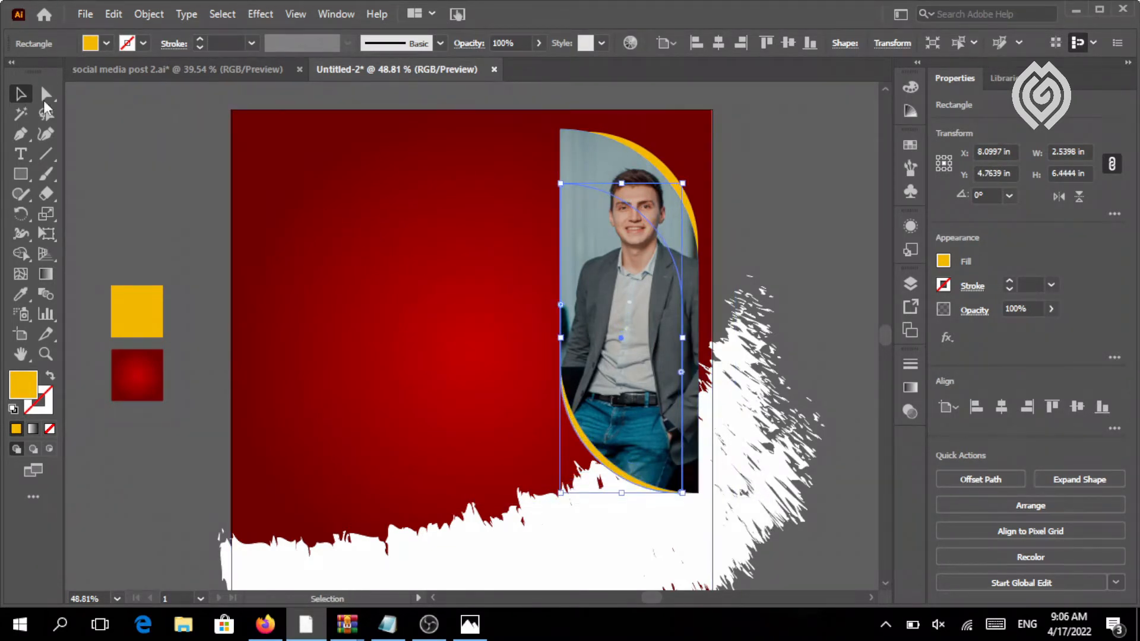
left_click(149, 168)
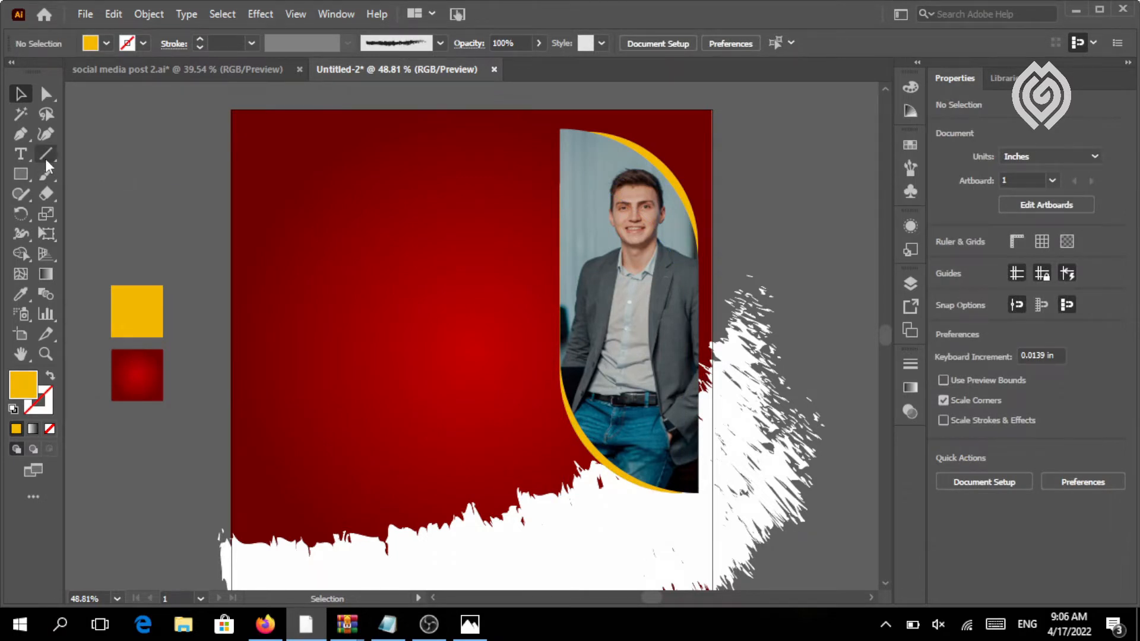
- Draw a closed Pen shape over the artboard's upper-left corner with a curved inner edge between the left and top edges
left_click(22, 137)
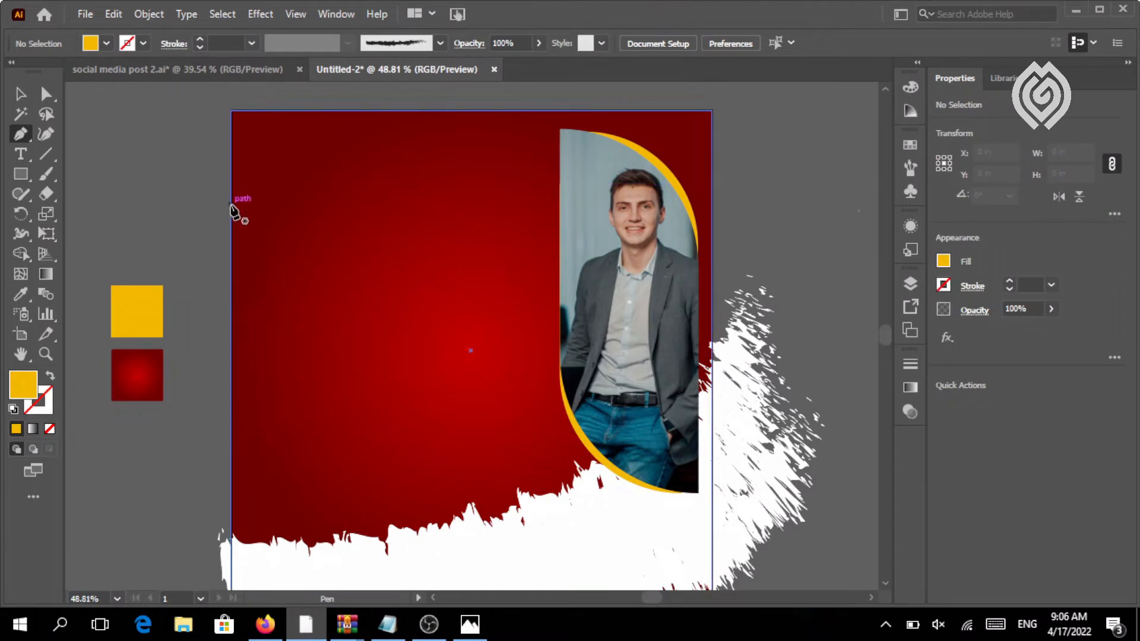
left_click(231, 183)
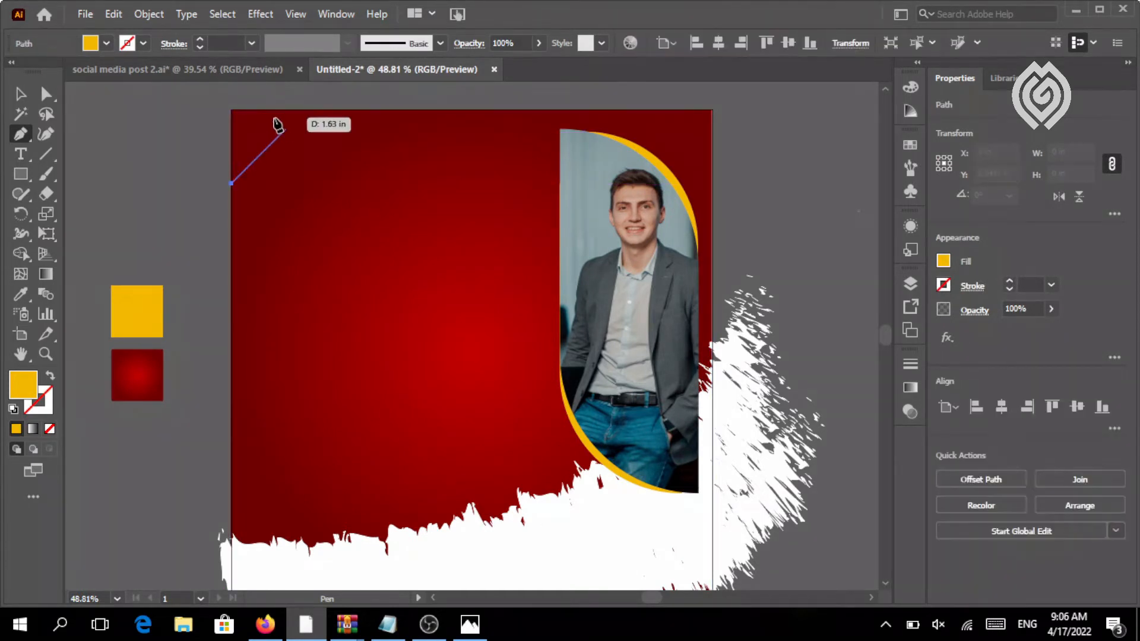
left_click_drag(301, 110, 368, 108)
left_click(306, 87)
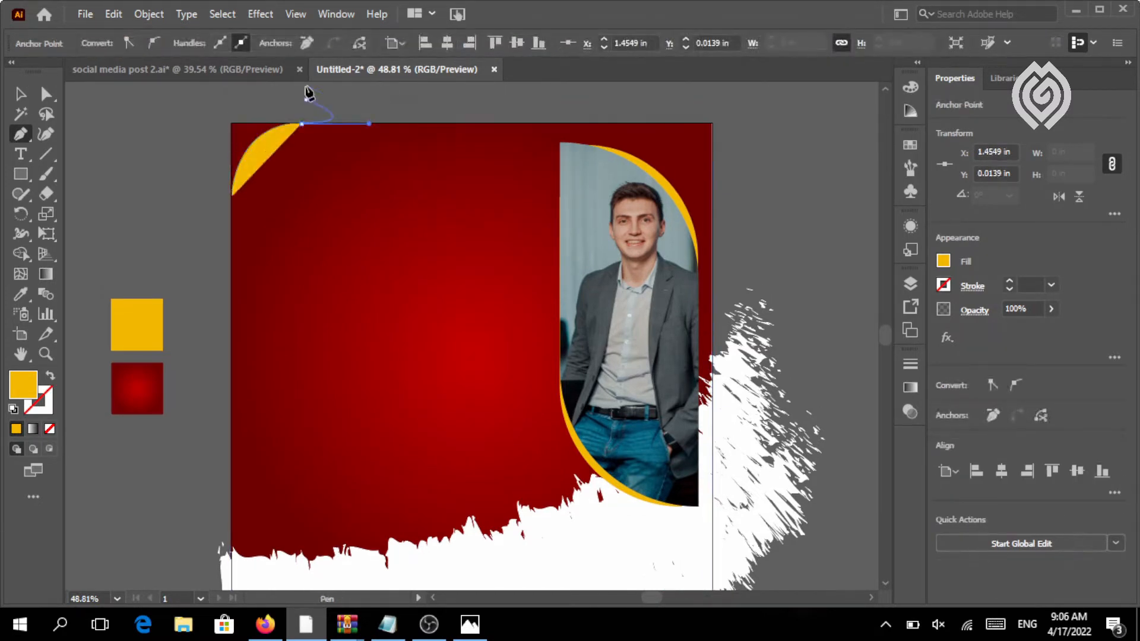
left_click(238, 86)
left_click(183, 117)
left_click(183, 176)
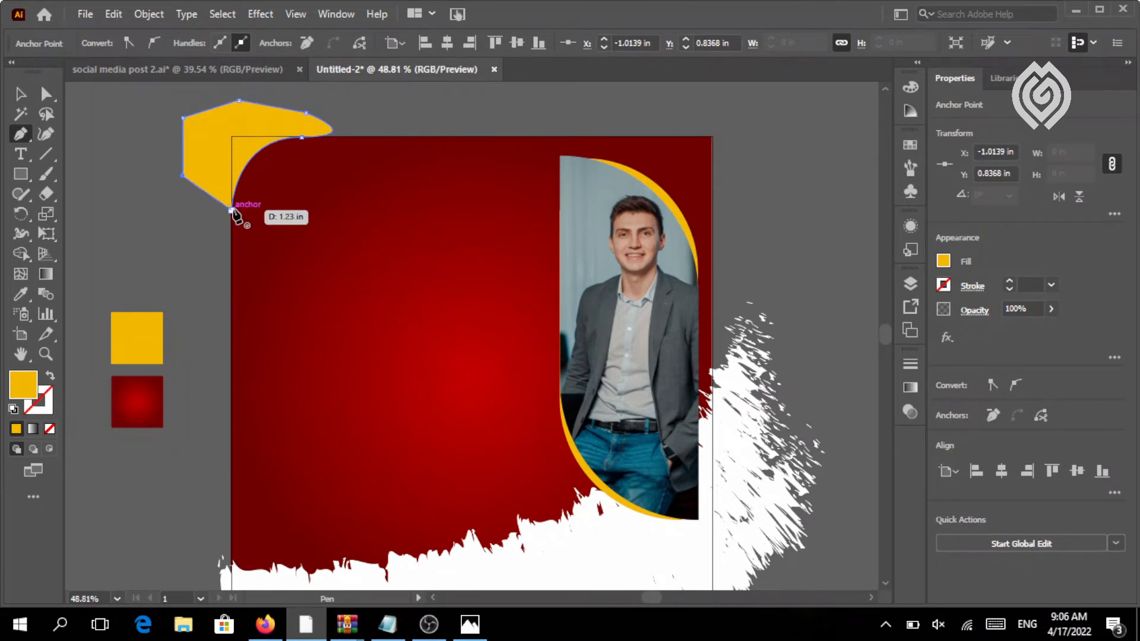
left_click(232, 209)
key("v")
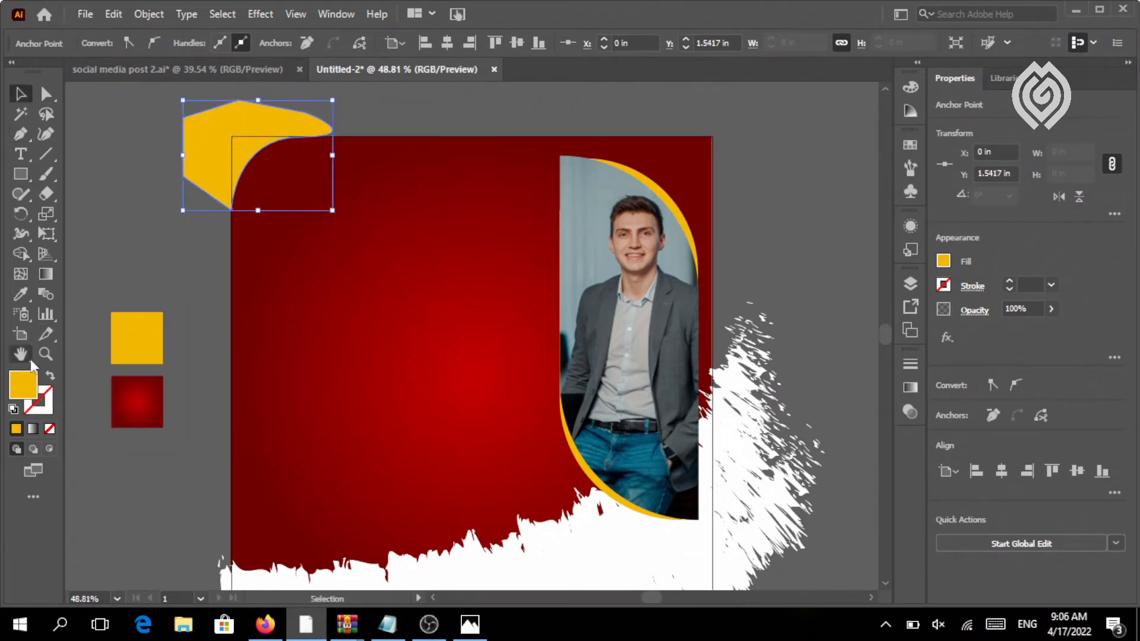
- Fill the corner shape with white
left_click(943, 261)
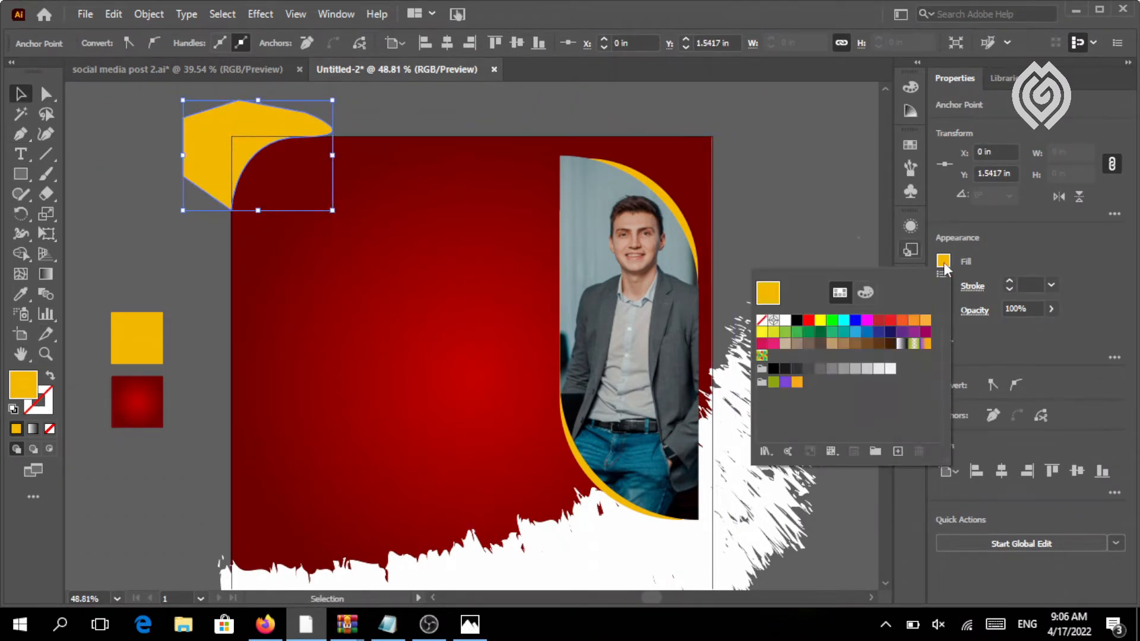
left_click(785, 321)
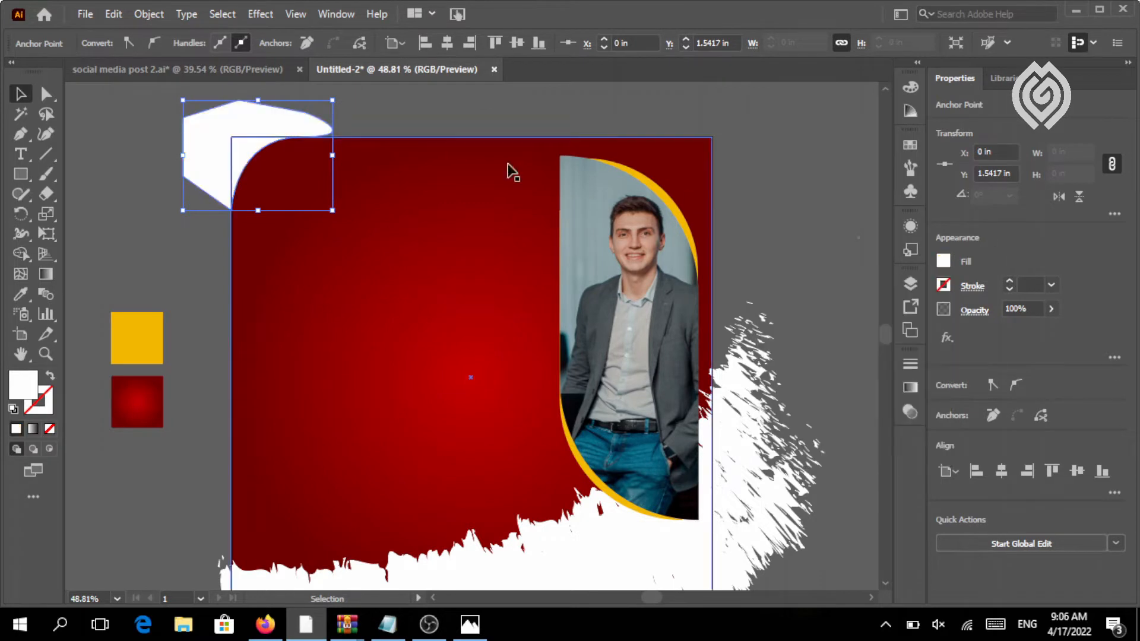
left_click(365, 91)
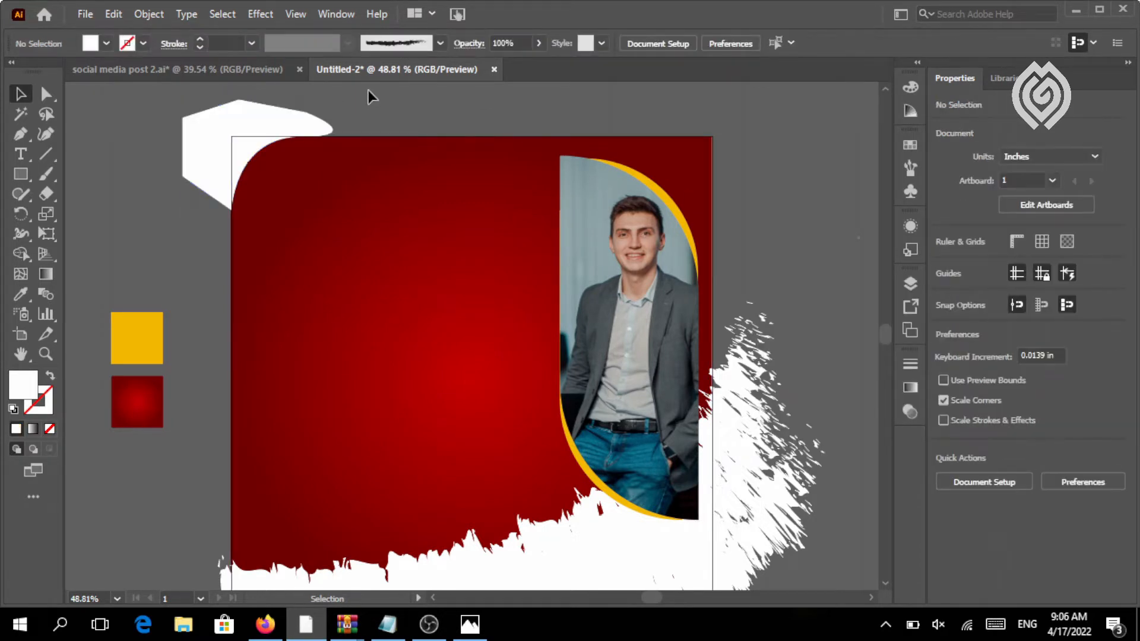
- Add the three-line text "WE ARE DIGITAL / MARKETING / AGENCY" on the upper-left red area and enlarge it to about 36.94 pt
left_click(27, 156)
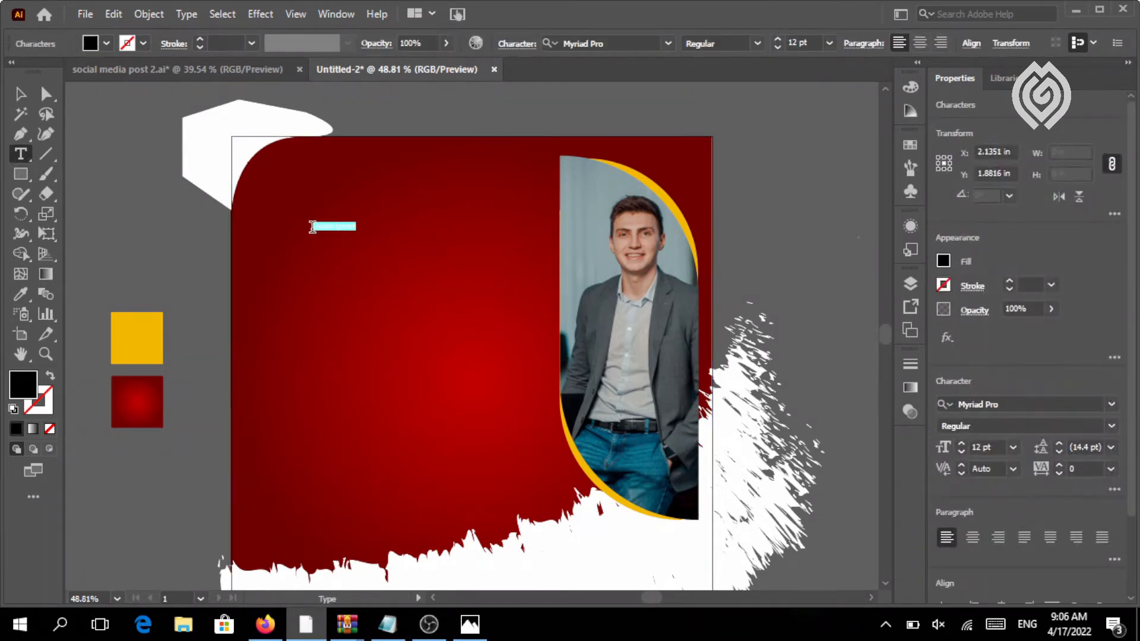
left_click(343, 247)
key("BackSpace")
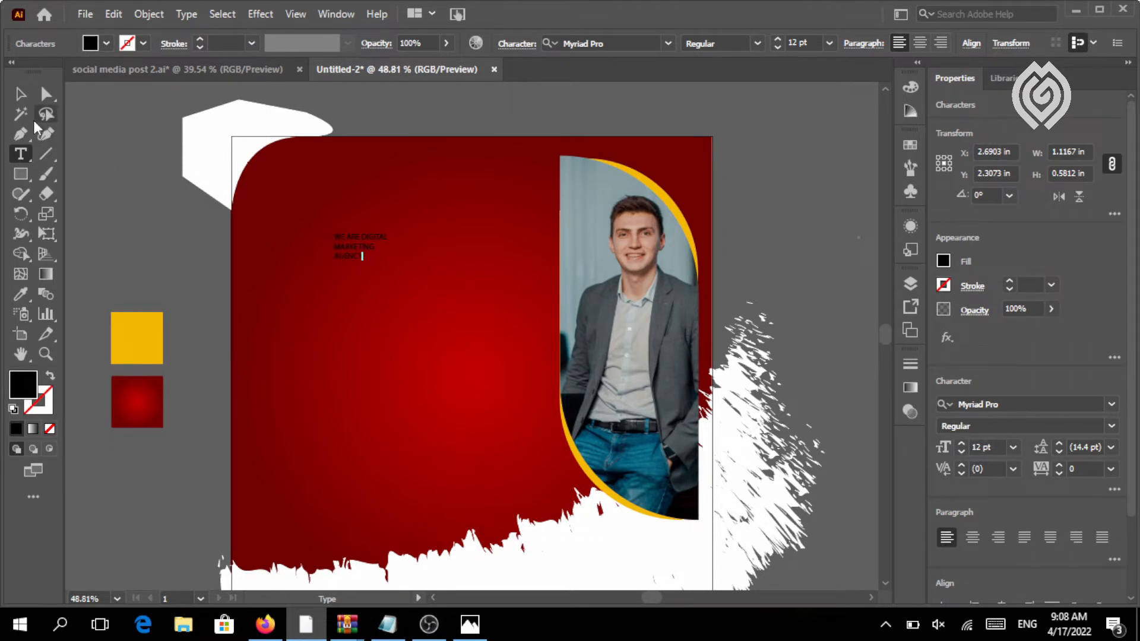
left_click(20, 94)
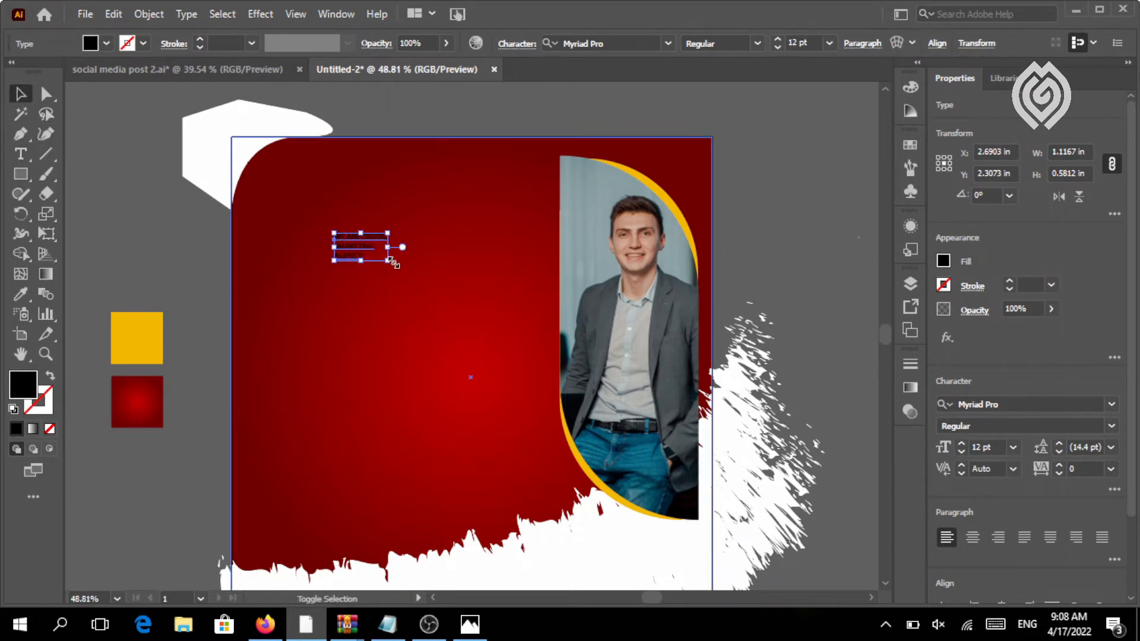
left_click_drag(389, 260, 496, 360)
left_click_drag(435, 276, 380, 252)
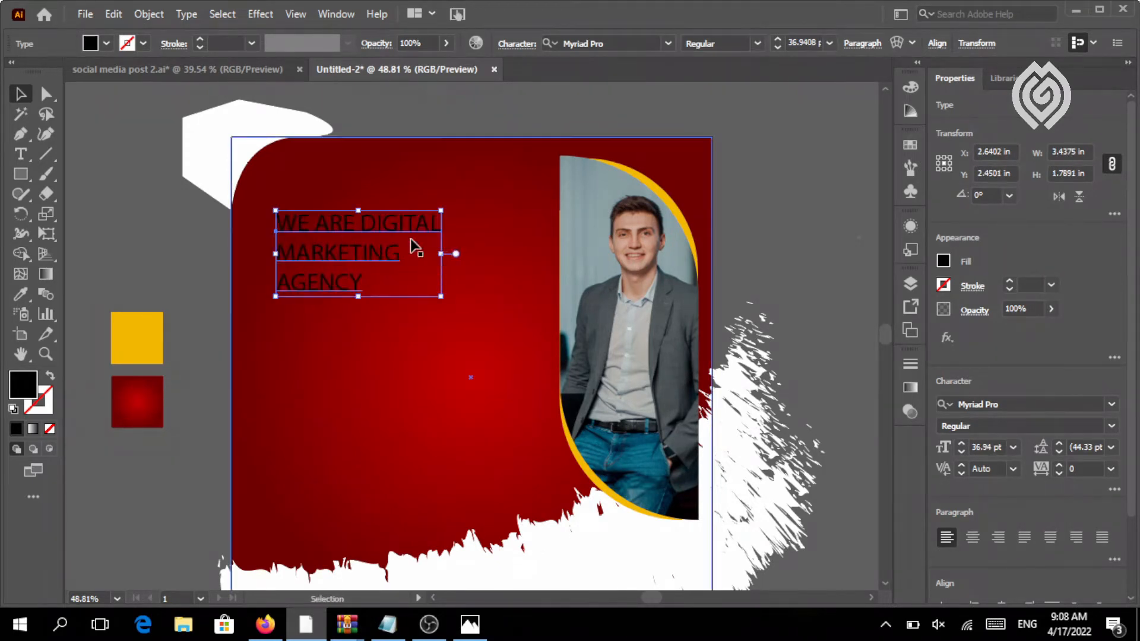
- Set the headline in the Brotherhood Brush font and fill it with white
left_click(620, 43)
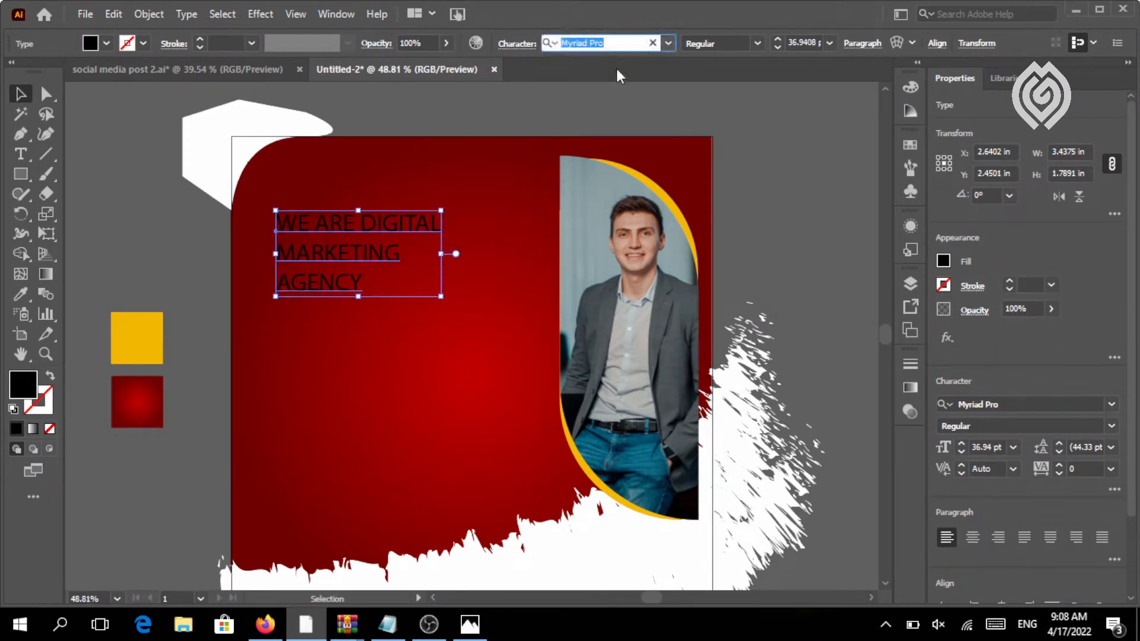
type("Brother")
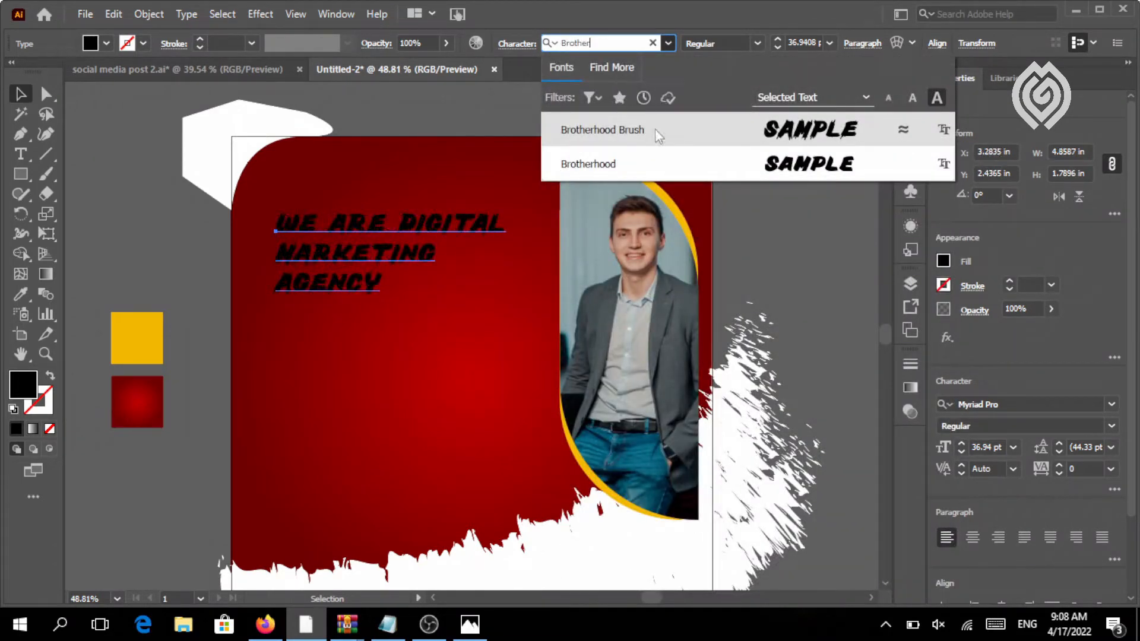
left_click(655, 131)
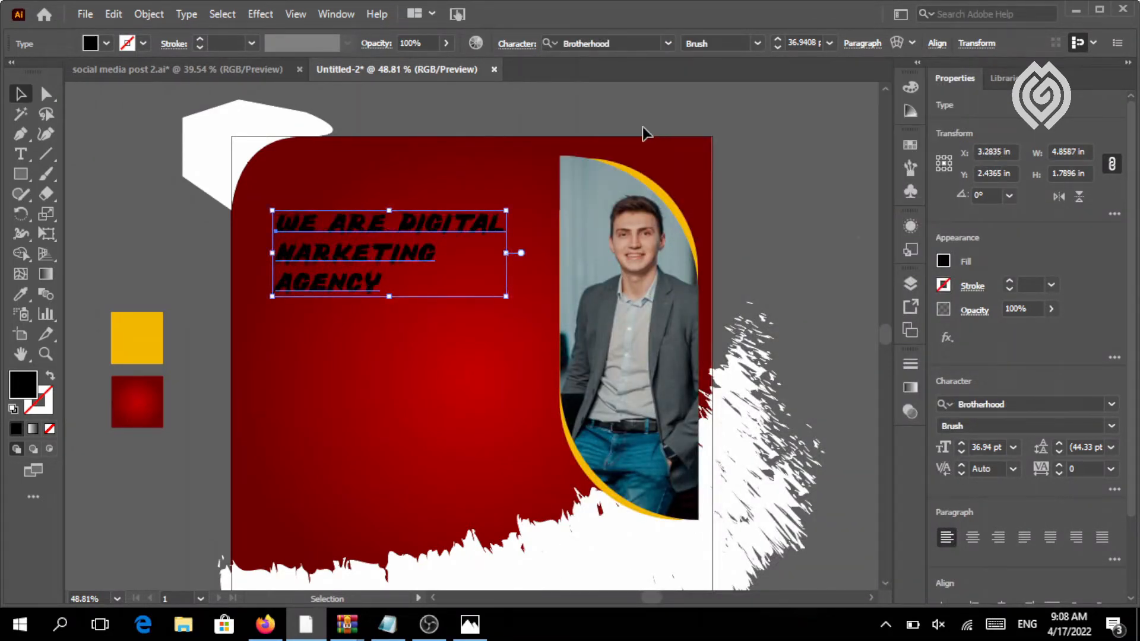
left_click(943, 261)
left_click(787, 320)
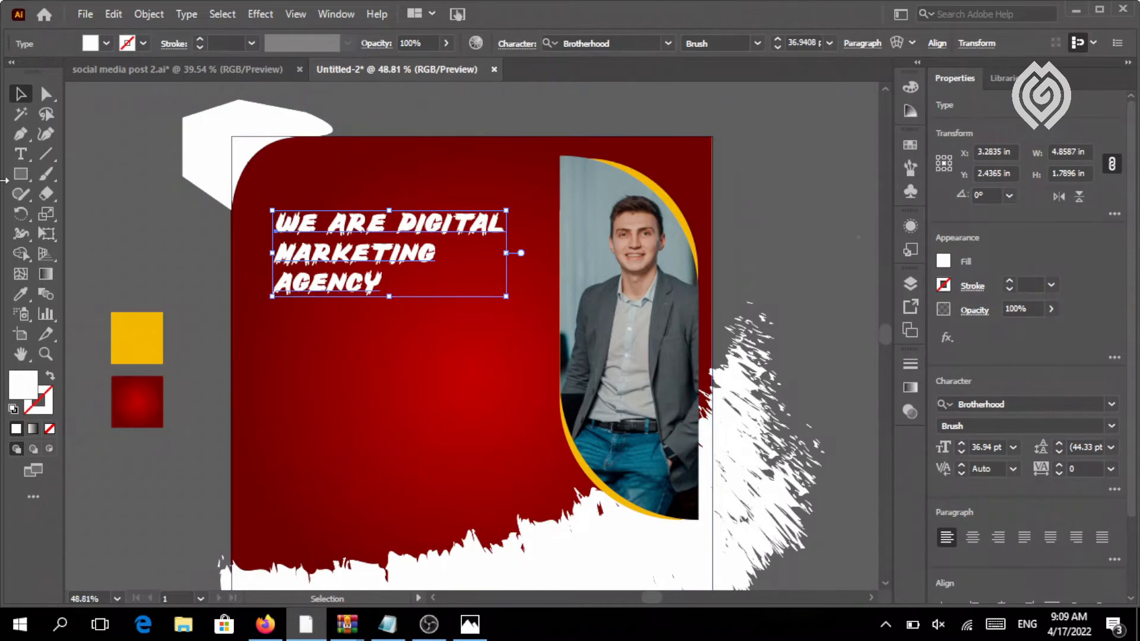
- Colour the words "DIGITAL MARKETING" with the yellow swatch and move the headline slightly up and left
left_click(20, 153)
mouse_move(442, 245)
left_mouse_down()
mouse_move(463, 250)
mouse_move(377, 255)
mouse_move(398, 224)
mouse_move(428, 255)
left_mouse_up()
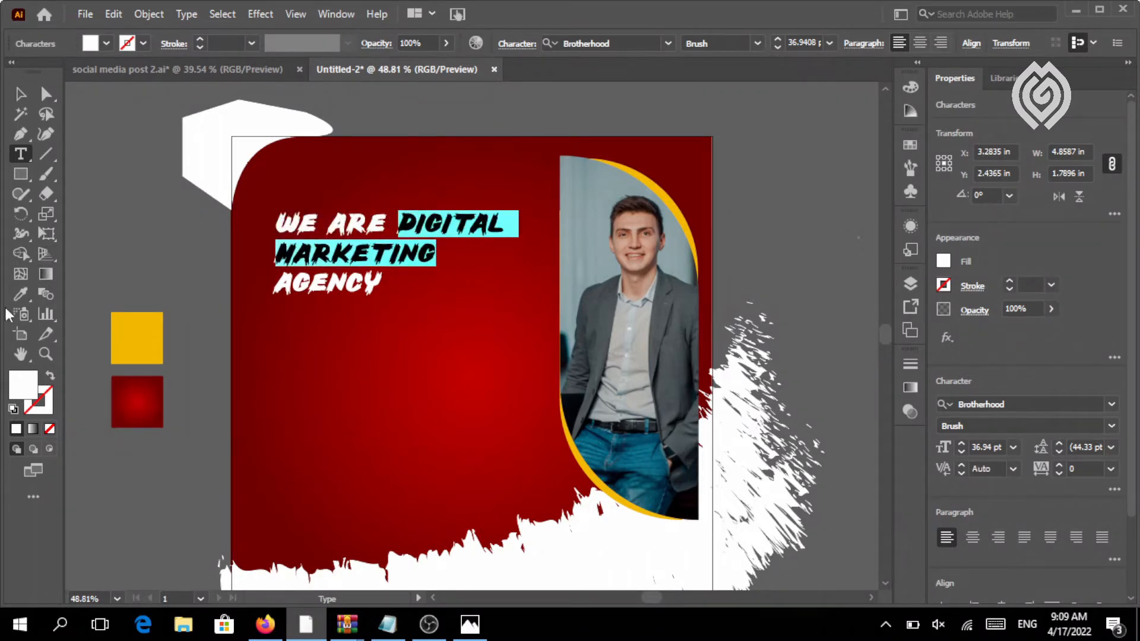
left_click(20, 293)
left_click(119, 332)
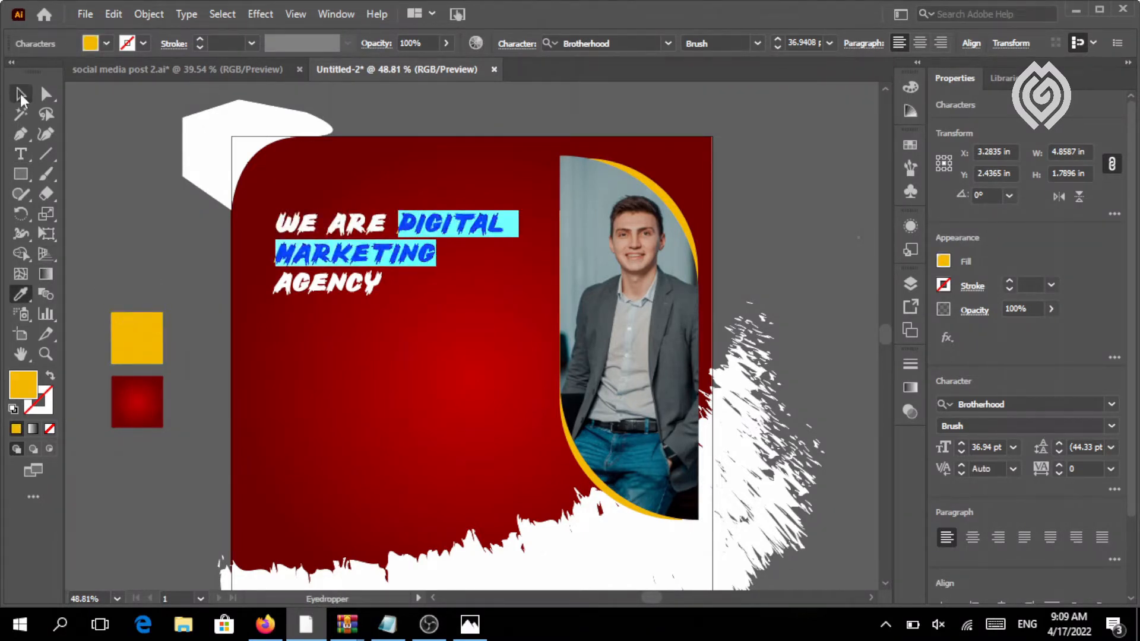
left_click(21, 94)
left_click(104, 213)
mouse_move(361, 232)
left_mouse_down()
mouse_move(360, 187)
mouse_move(357, 214)
left_mouse_up()
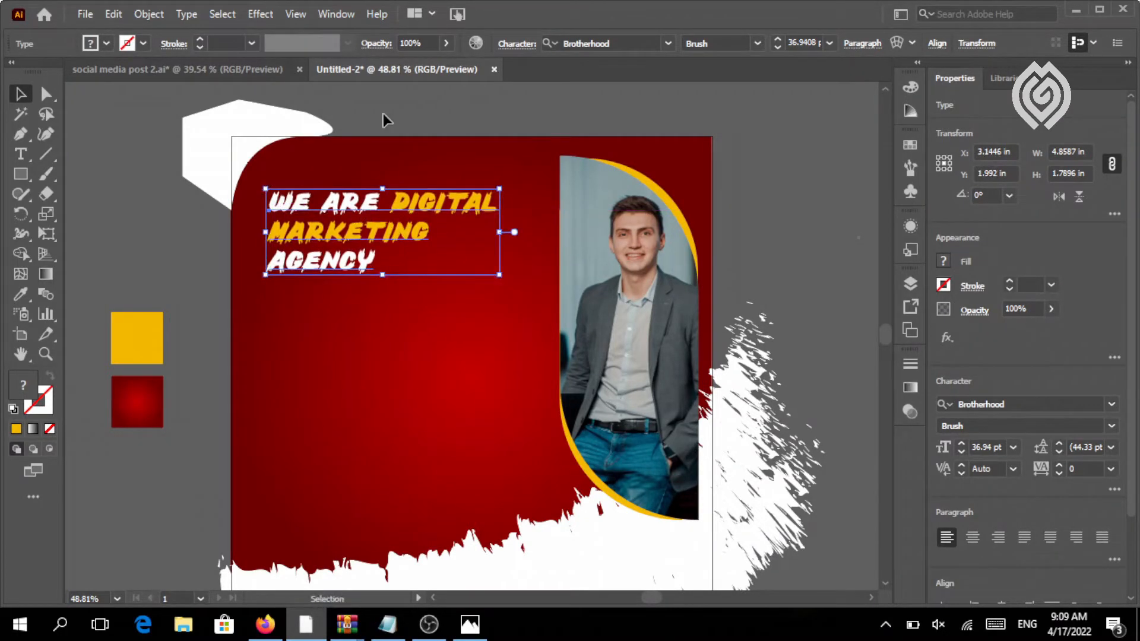
left_click(138, 197)
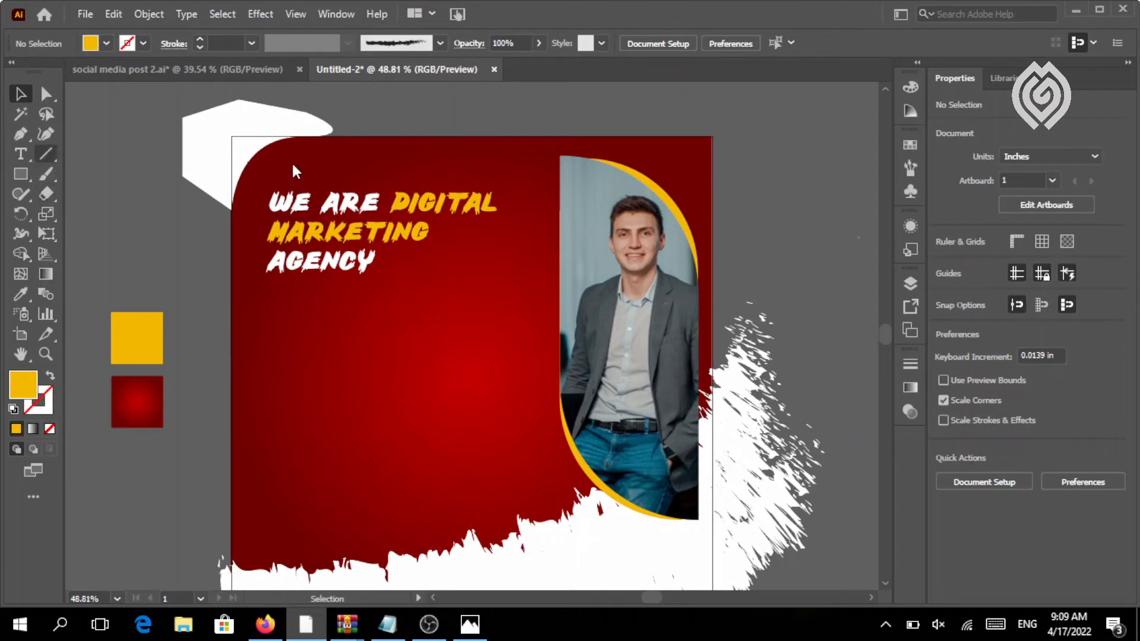
- Draw a vertical line about 9.99 in long at the headline's left edge, from artboard top to bottom, and convert it to a guide
key("backslash")
left_click_drag(266, 137, 266, 537)
left_click(21, 94)
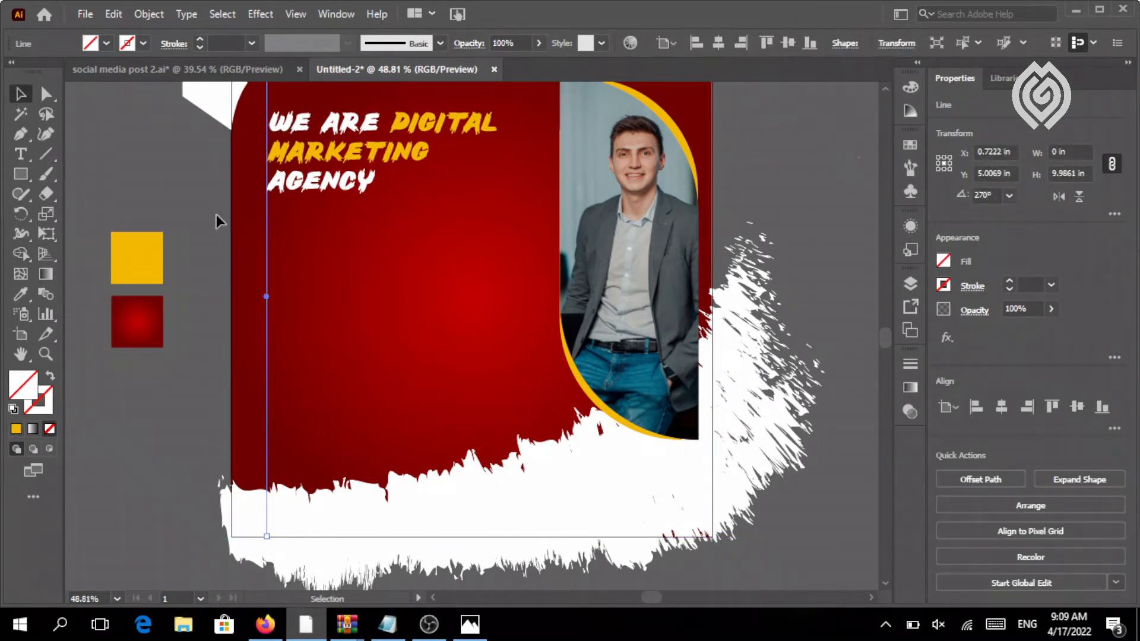
right_click(268, 254)
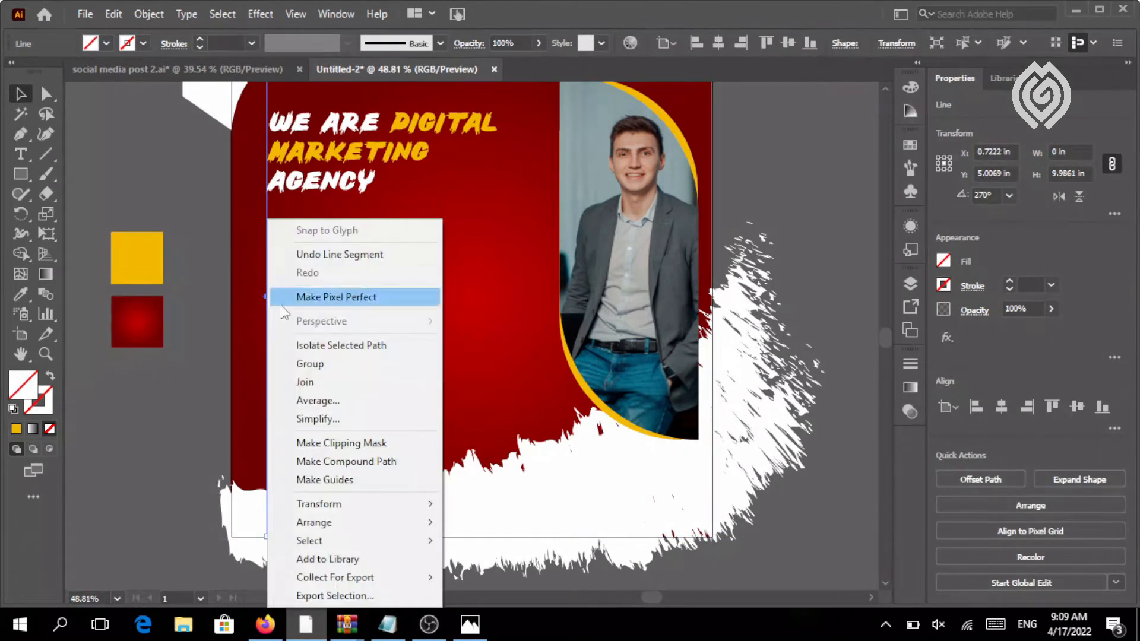
left_click(303, 480)
left_click(318, 285)
scroll(318, 285, "up", 3)
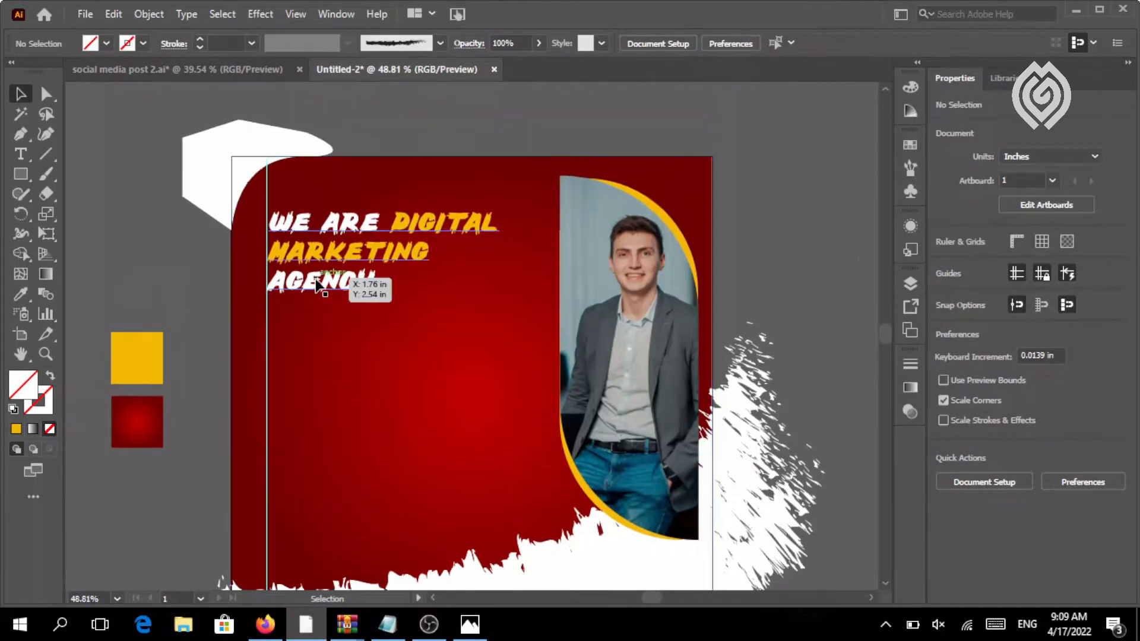
- Add a placeholder paragraph text box about 4.06 × 1.67 in below the headline, starting at the vertical guide
left_click(21, 153)
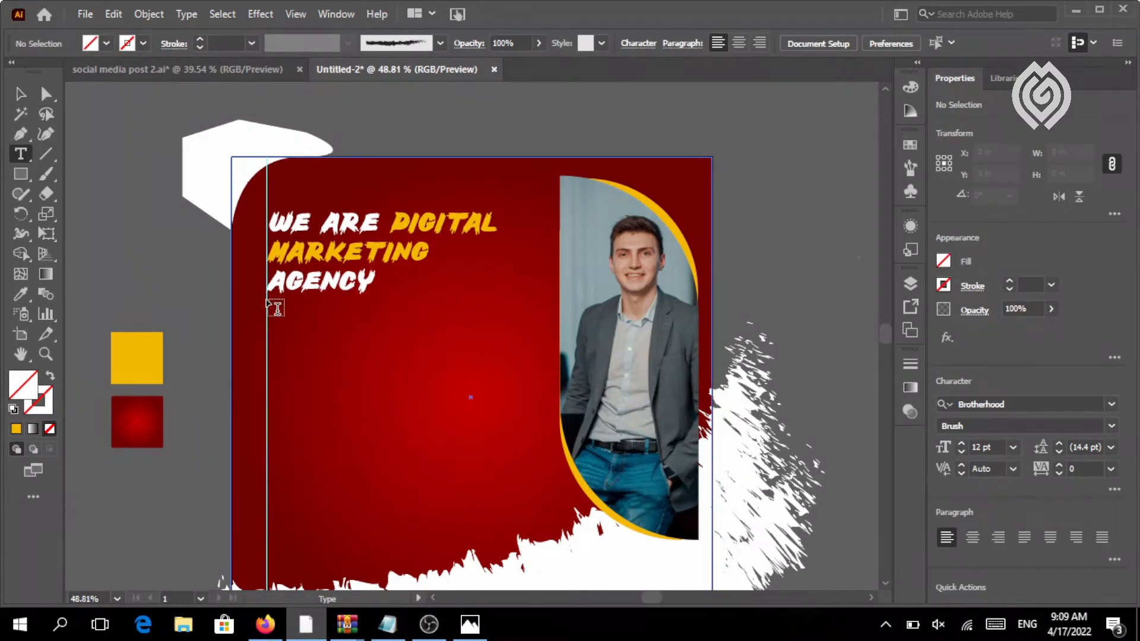
left_click_drag(269, 302, 462, 378)
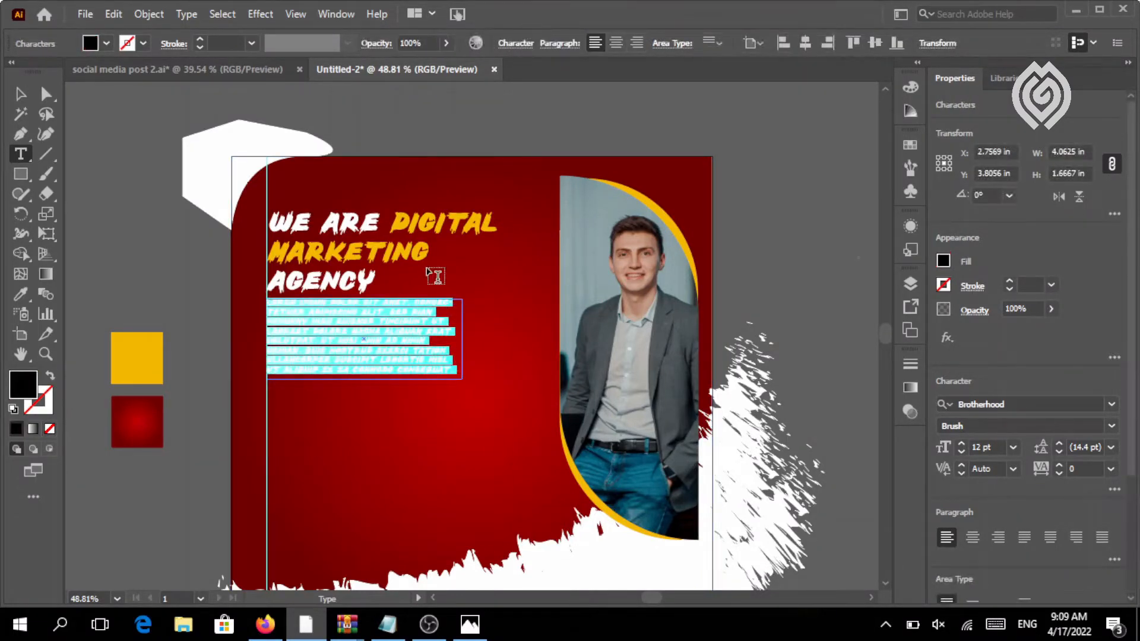
left_click(21, 93)
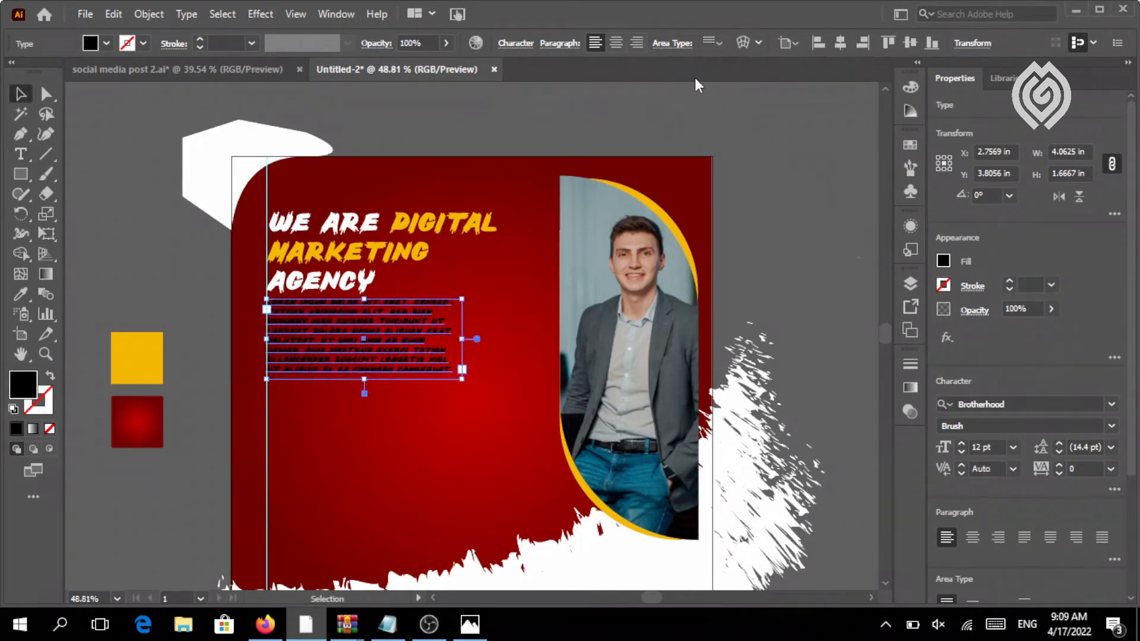
- Set the placeholder paragraph in Century Gothic Regular and fill it with white
left_click(528, 44)
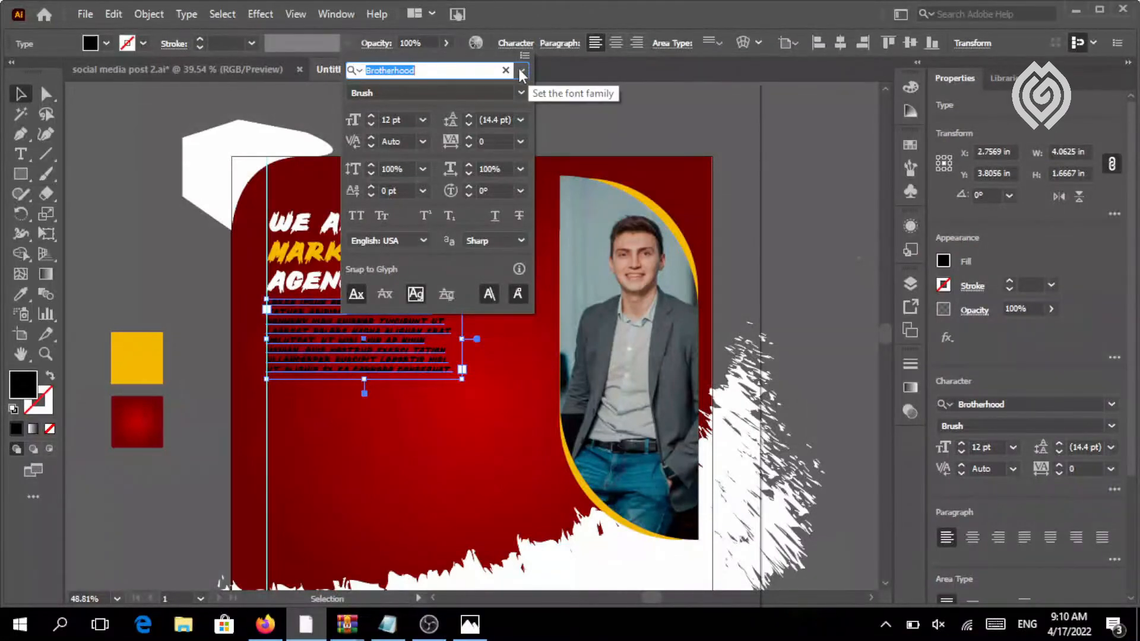
left_click(522, 71)
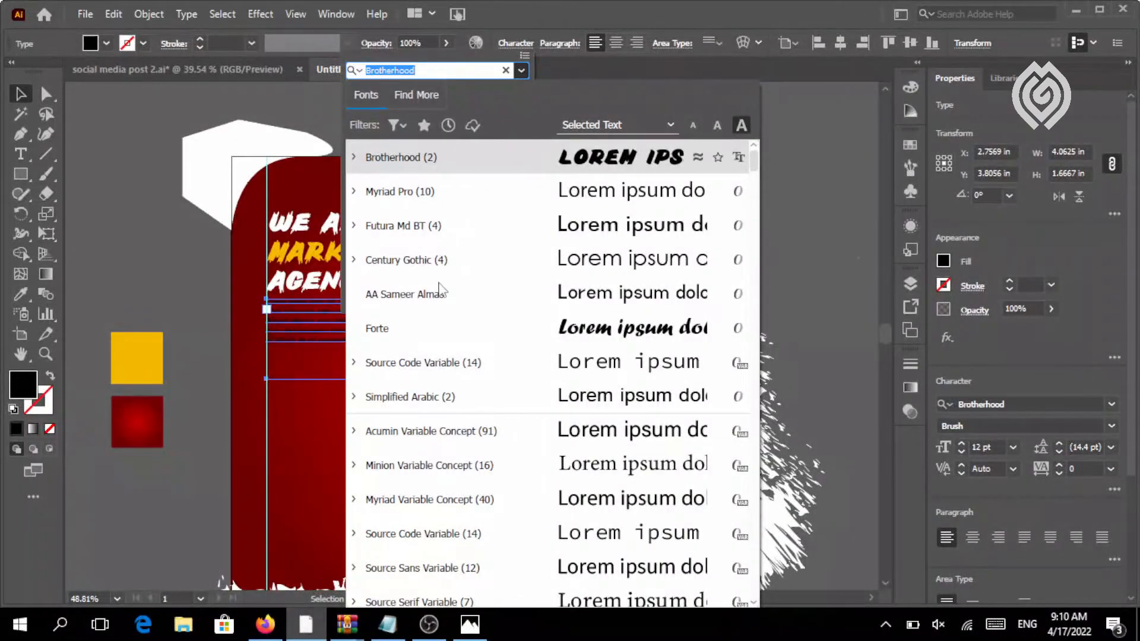
left_click(548, 259)
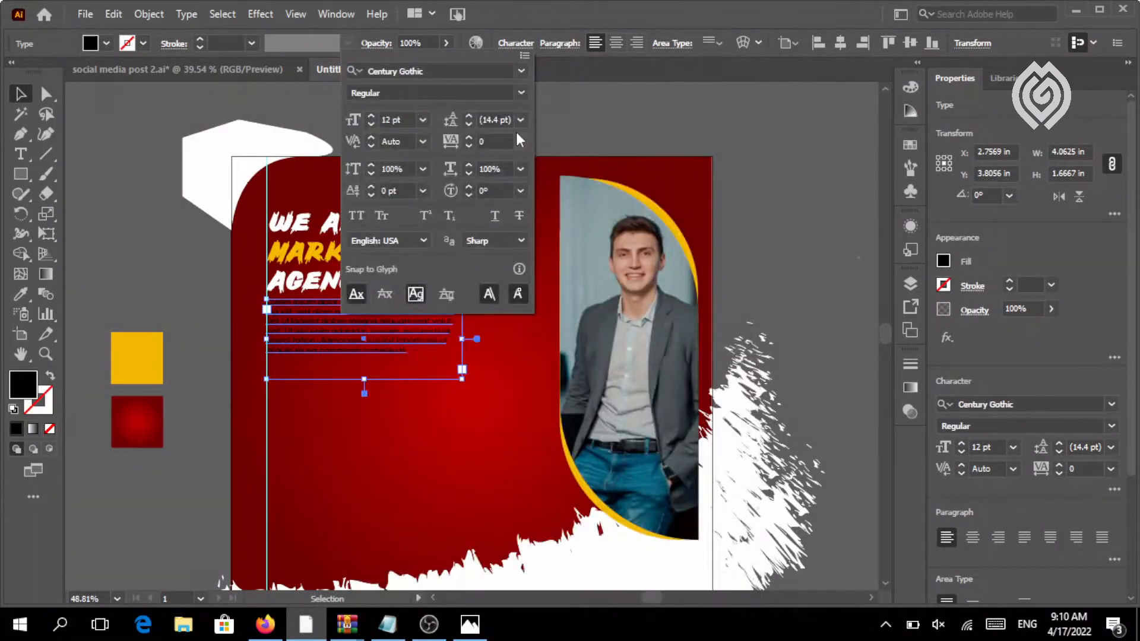
left_click(582, 92)
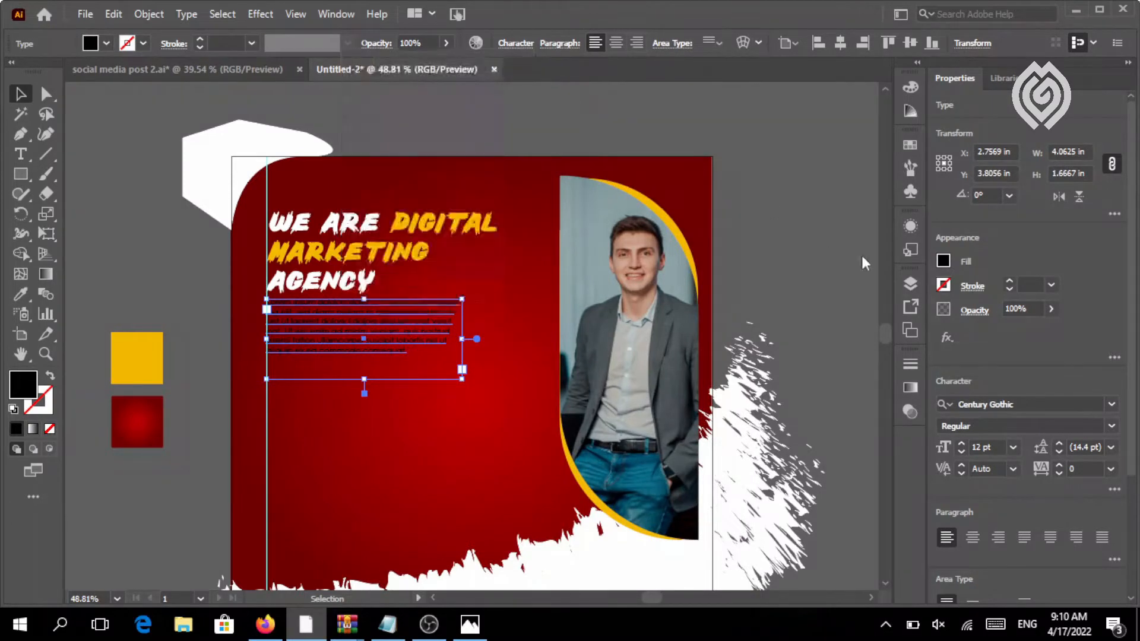
left_click(944, 261)
left_click(785, 321)
left_click(773, 190)
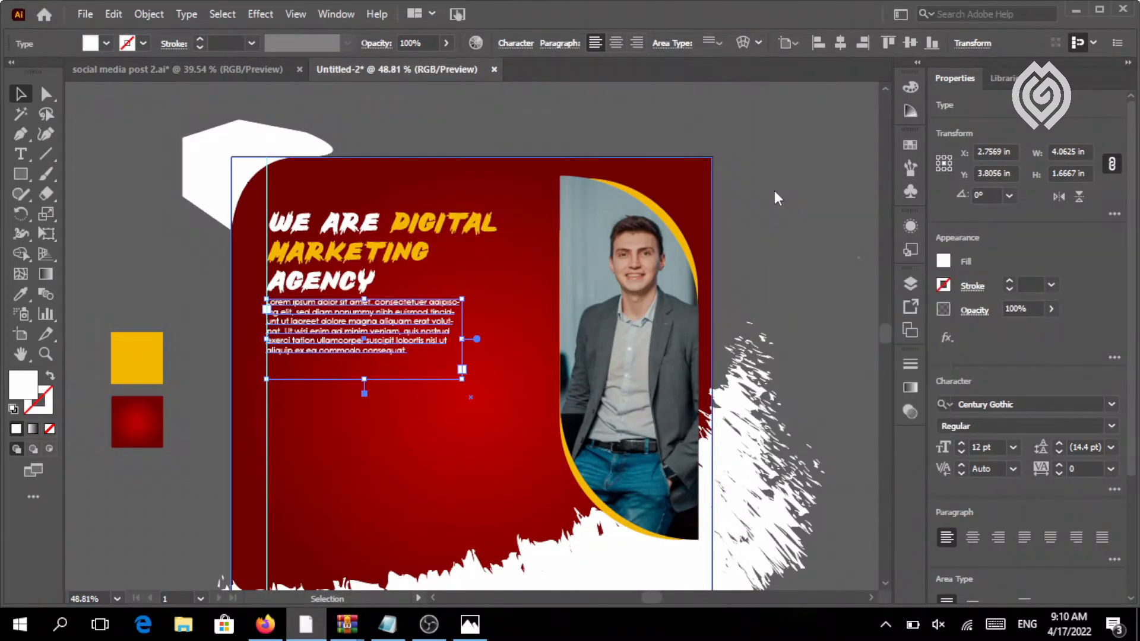
left_click(220, 295)
- Draw a white rectangle about 2.53 × 0.76 in below the placeholder paragraph
scroll(220, 296, "down", 2)
scroll(220, 290, "down", 1)
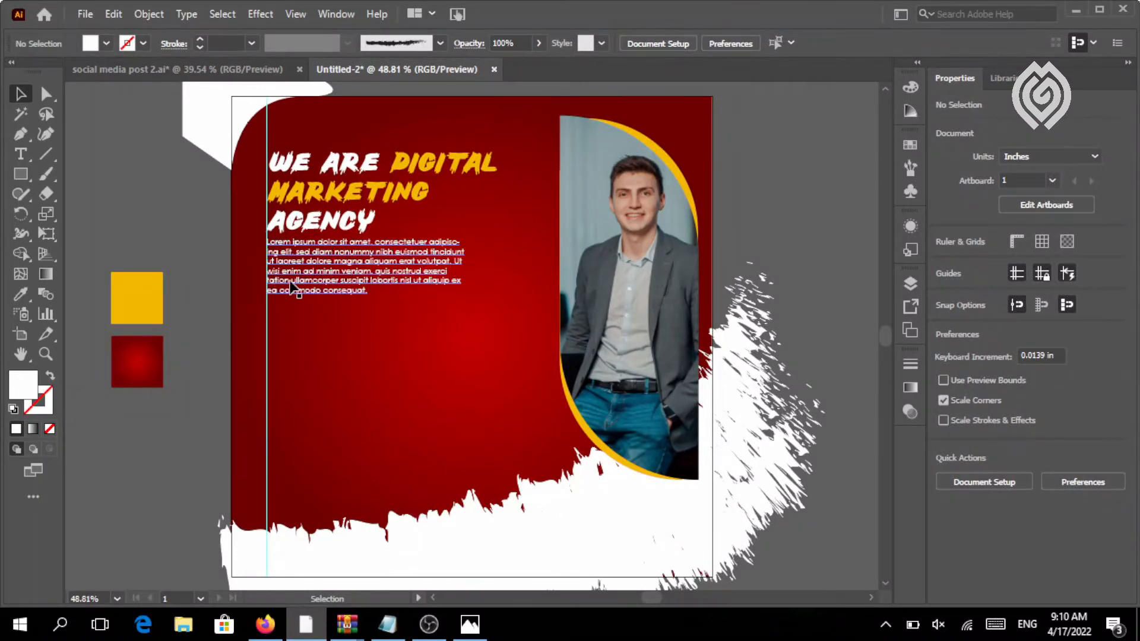
scroll(291, 287, "down", 1)
scroll(292, 287, "up", 1)
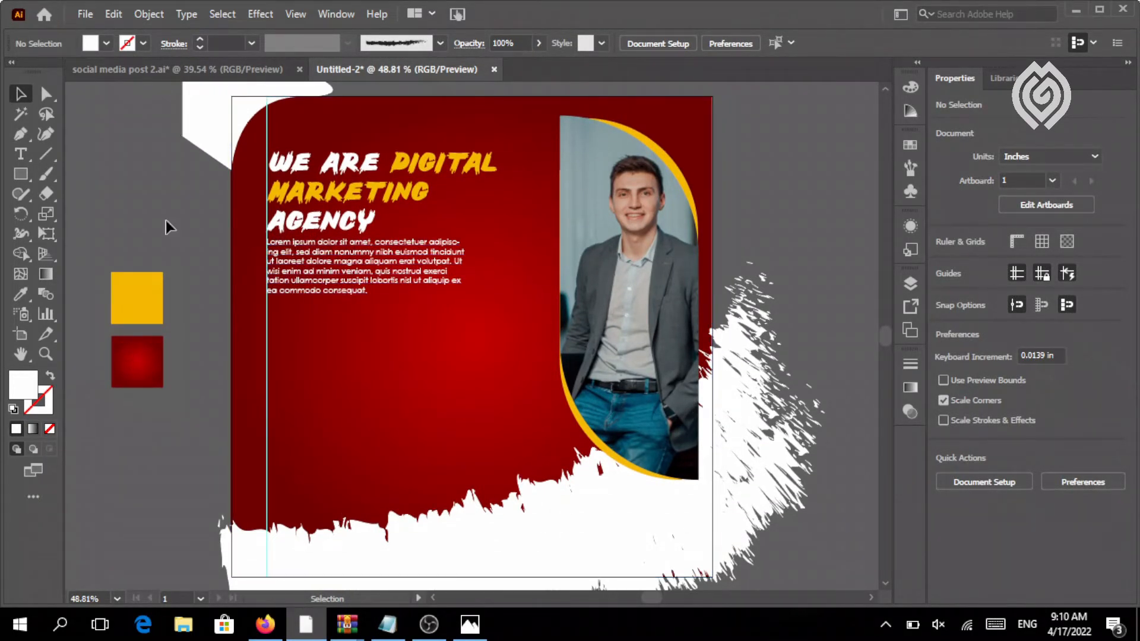
left_click(21, 175)
left_click_drag(344, 325, 468, 361)
- Fully round the white rectangle's top-right and bottom-left corners, leaving the other two corners sharp
left_click(46, 94)
left_click(109, 178)
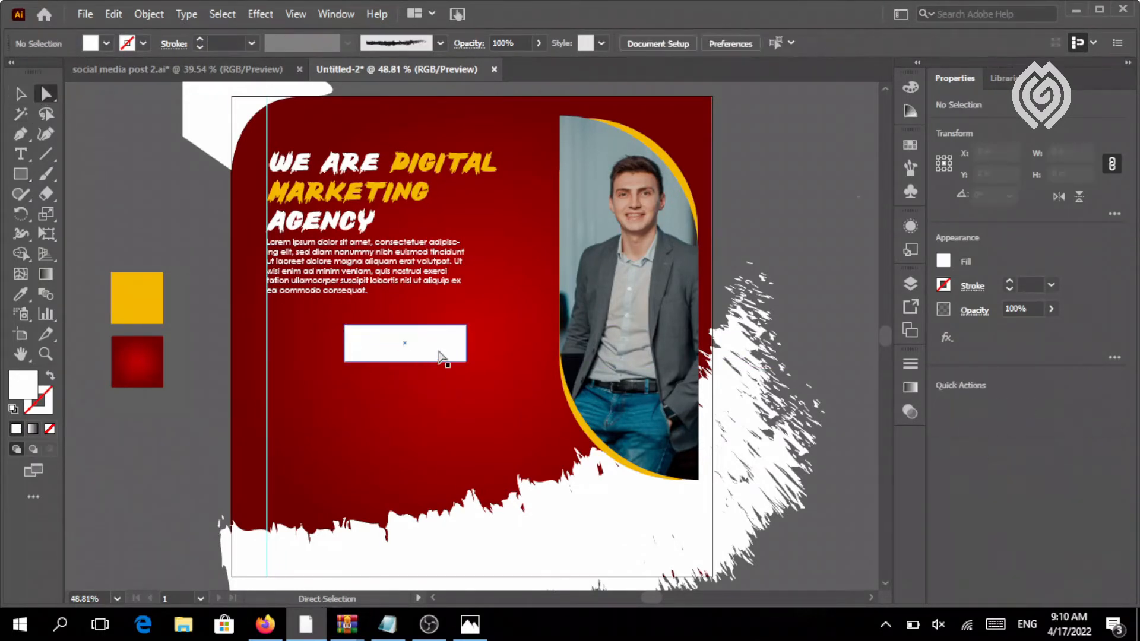
left_click(467, 326)
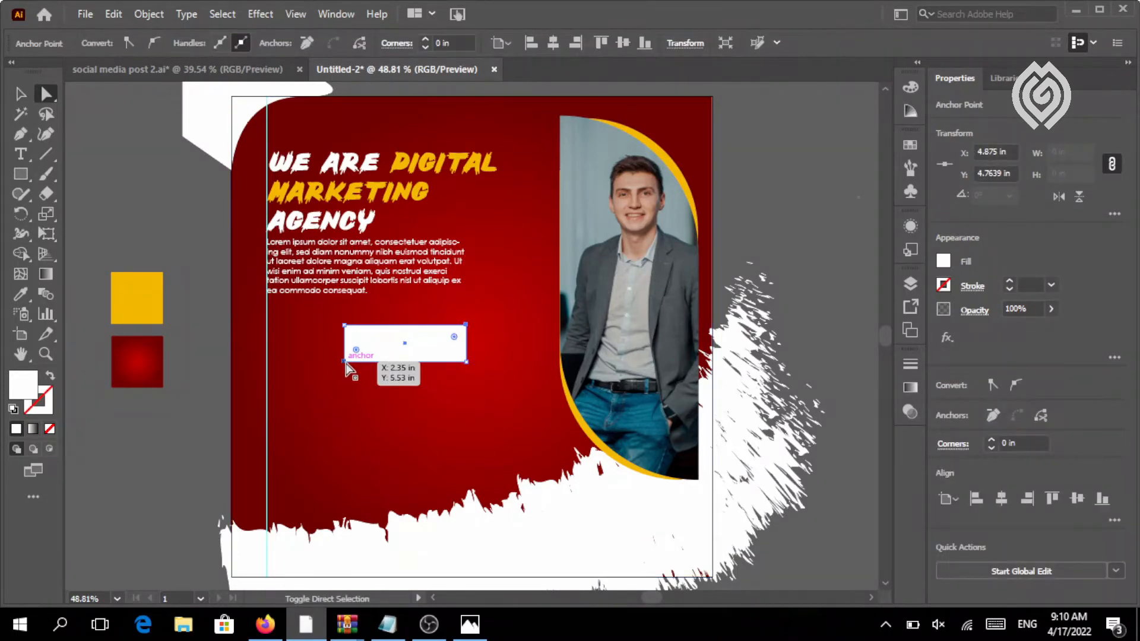
left_click(345, 361, "shift")
left_click_drag(356, 350, 450, 332)
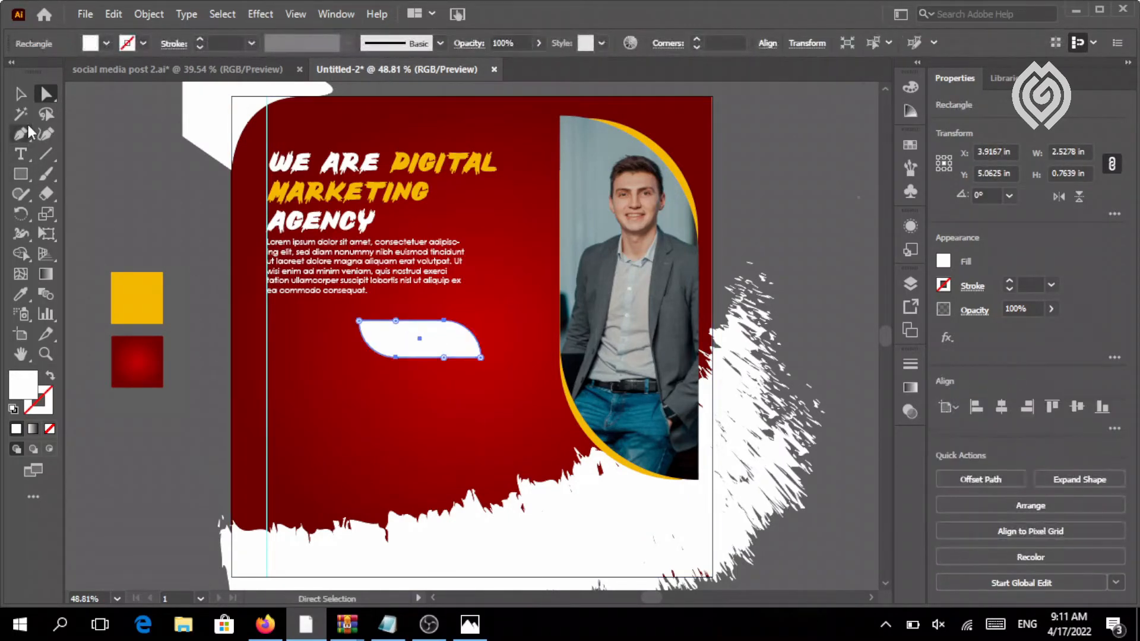
- Move the leaf-shaped button beneath the paragraph and resize it to about 3.01 × 0.56 in
left_click(21, 93)
left_click(465, 371)
left_click(437, 347)
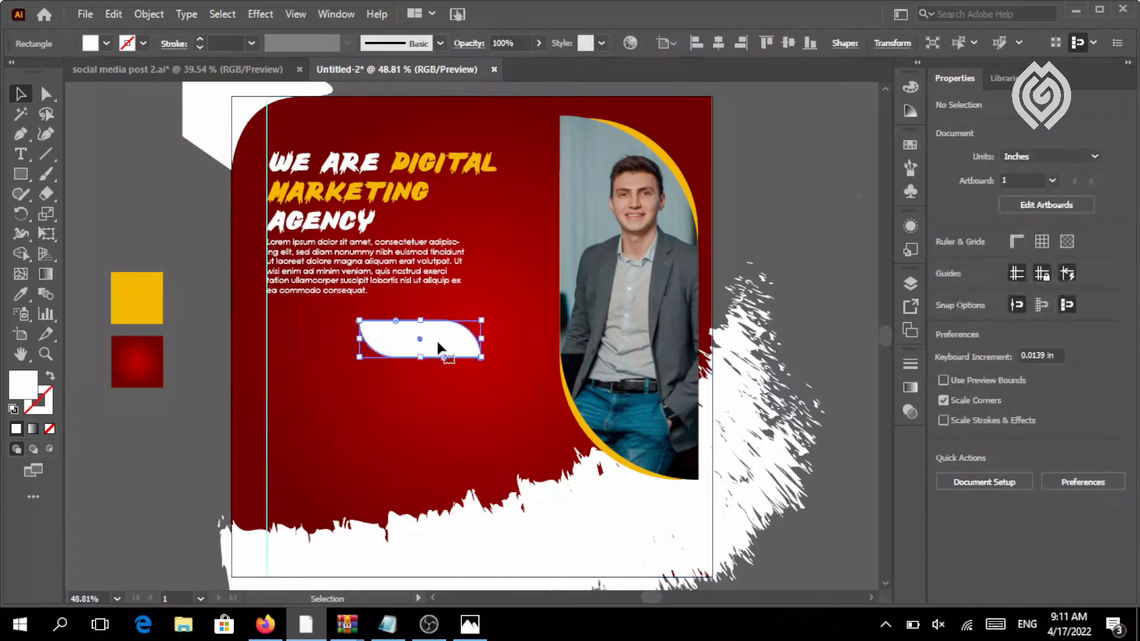
left_click_drag(437, 341, 391, 335)
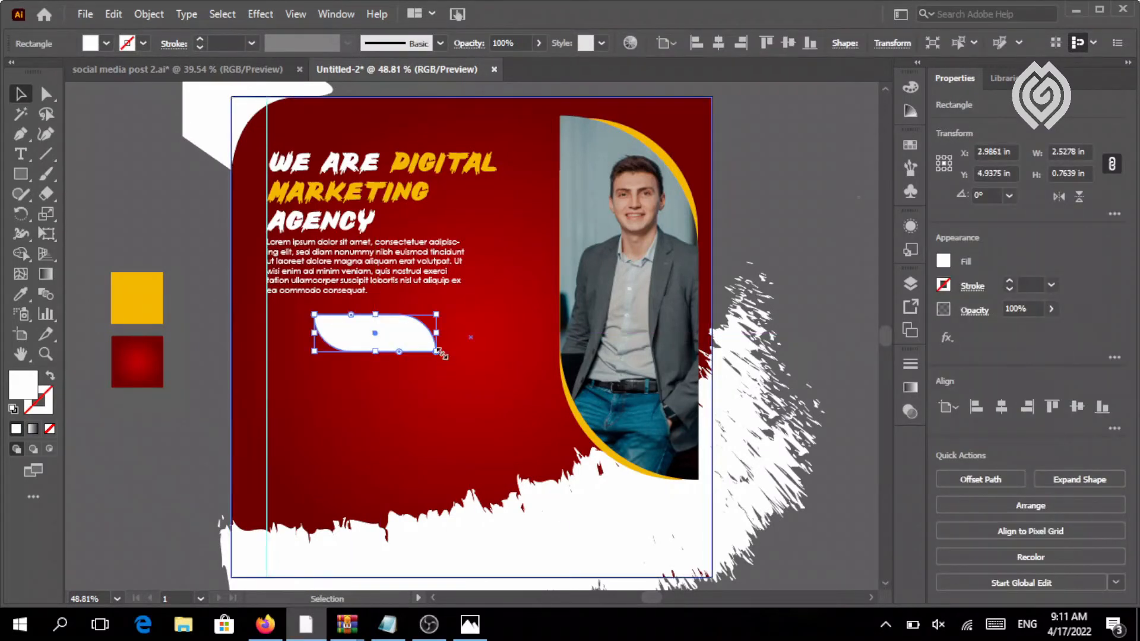
left_click_drag(439, 353, 401, 329)
left_click(201, 254)
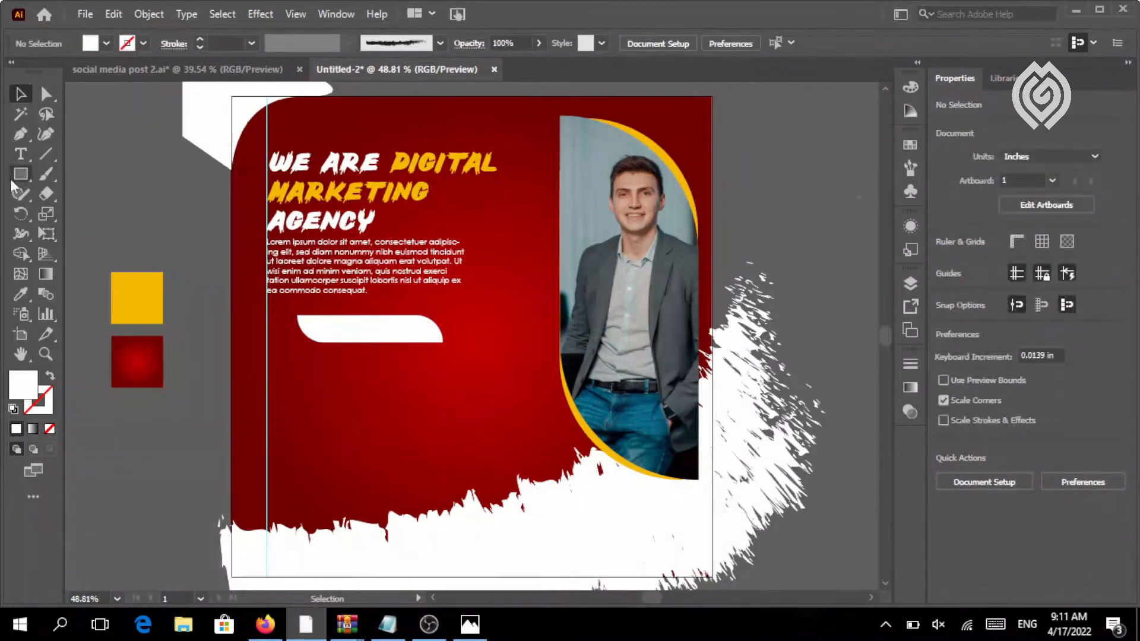
- Add the text "REGISTER NOW" on the white button shape and set it in Century Gothic Bold
left_click(20, 154)
left_click(345, 323)
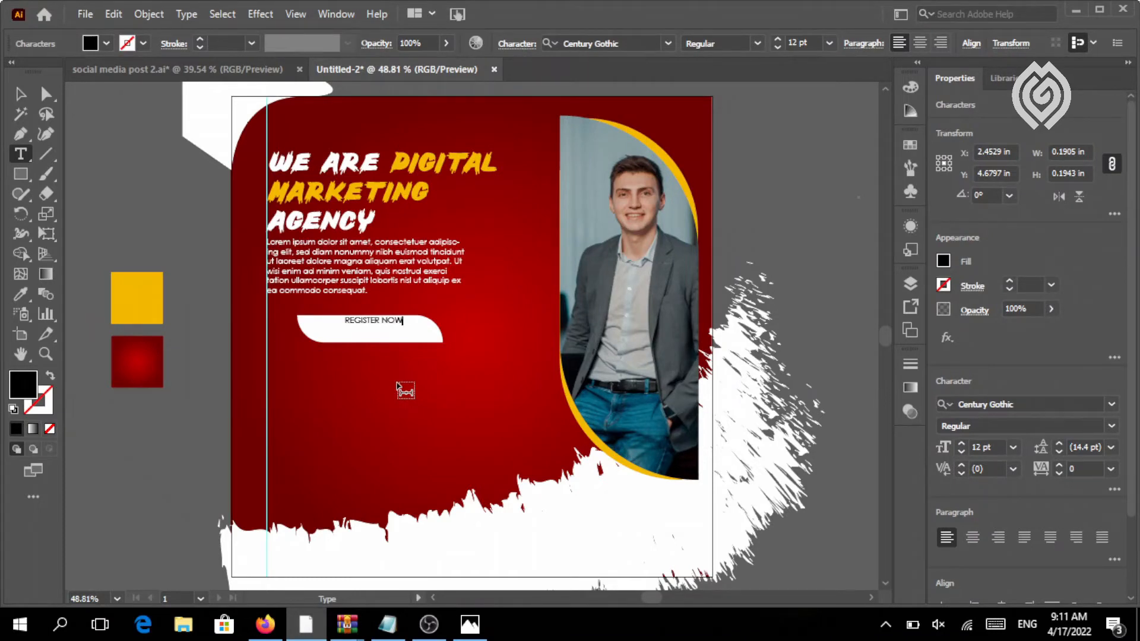
left_click(20, 93)
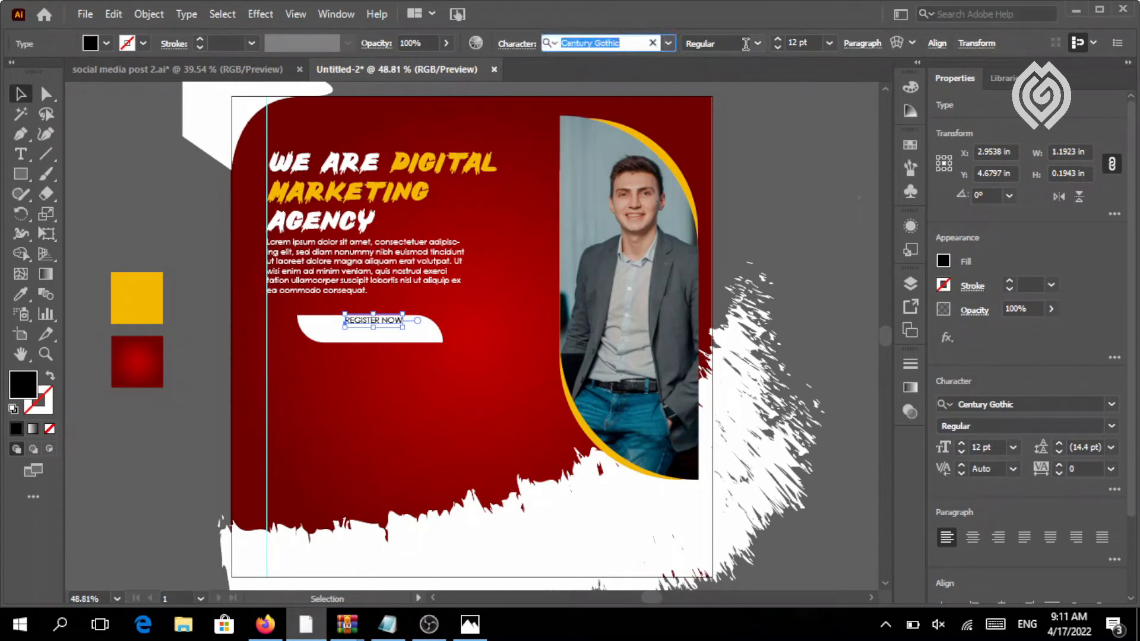
left_click(758, 44)
left_click(727, 97)
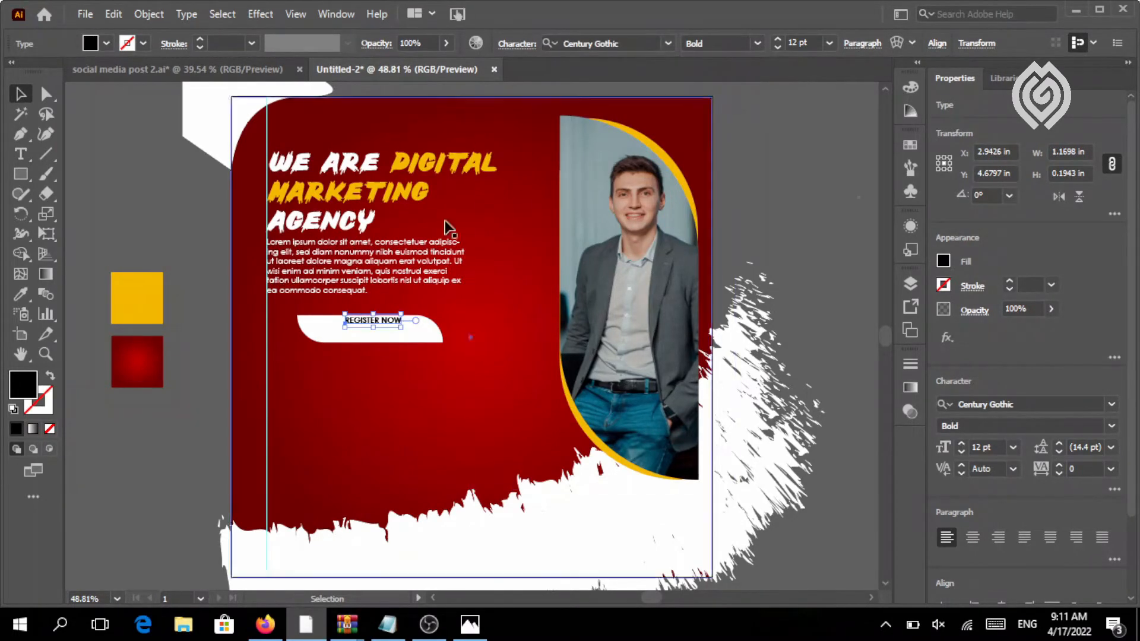
- Enlarge the "REGISTER NOW" text to about 22.97 pt so it fits inside the button shape
mouse_move(403, 329)
left_mouse_down()
mouse_move(475, 351)
mouse_move(410, 336)
left_mouse_up()
double_click(409, 336)
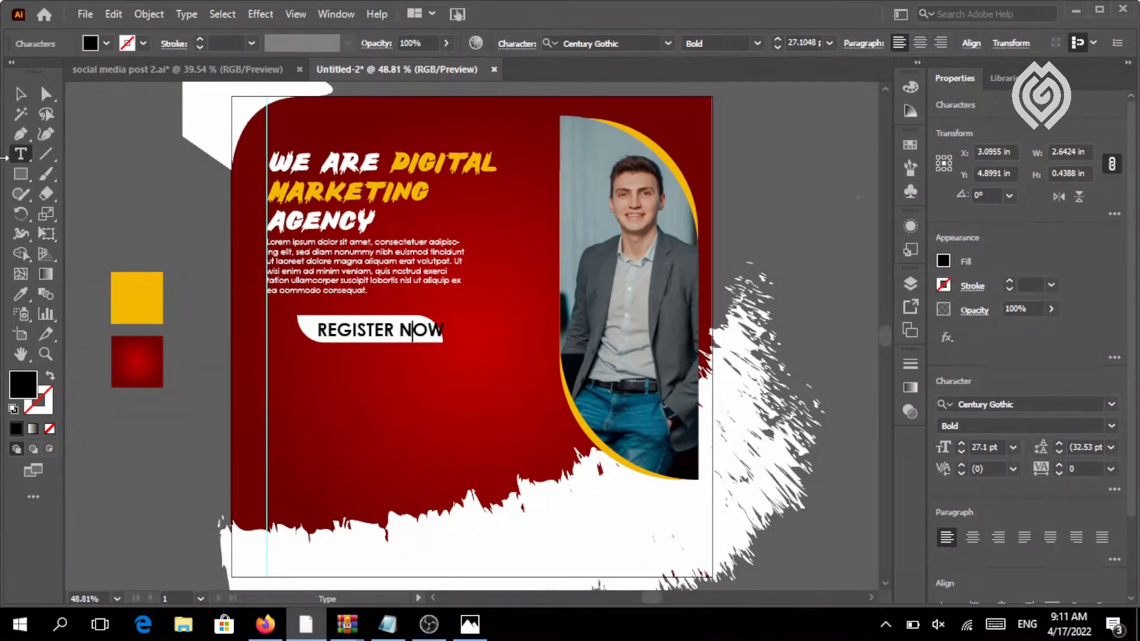
left_click(21, 94)
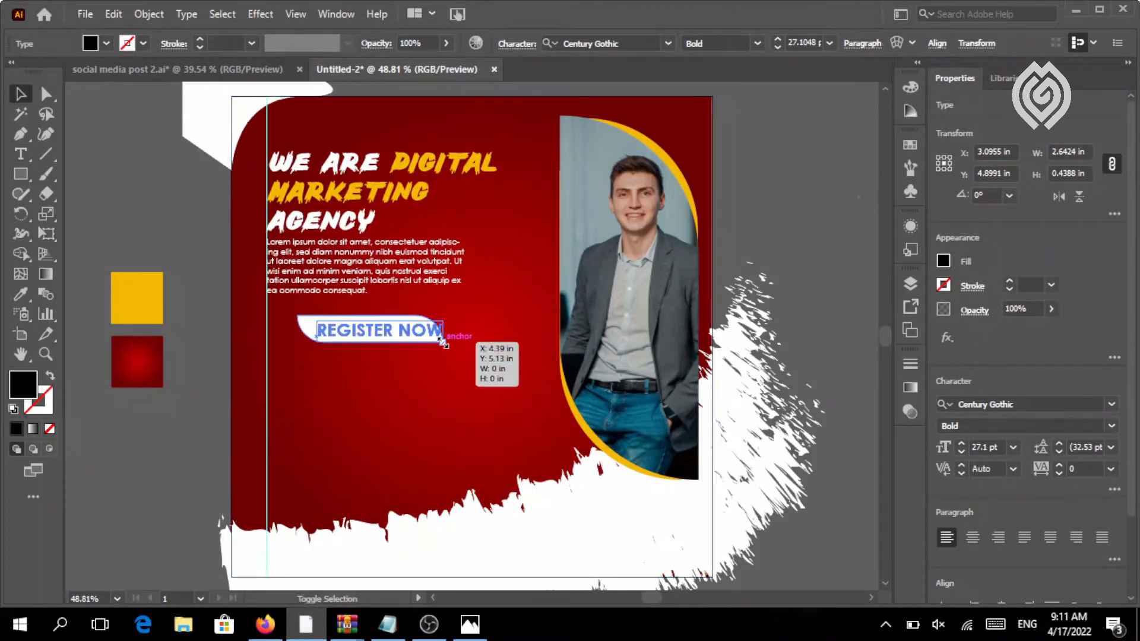
left_click_drag(442, 343, 426, 346)
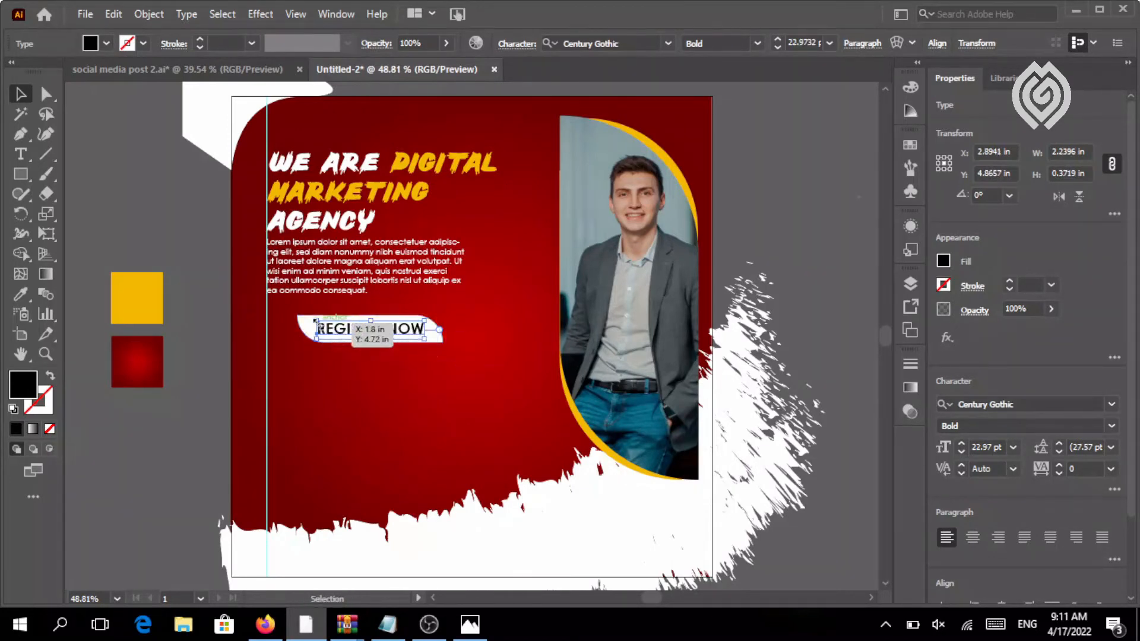
- Centre the "REGISTER NOW" text and button shape on each other horizontally and vertically, and nudge the text slightly down
left_click(305, 331, "shift")
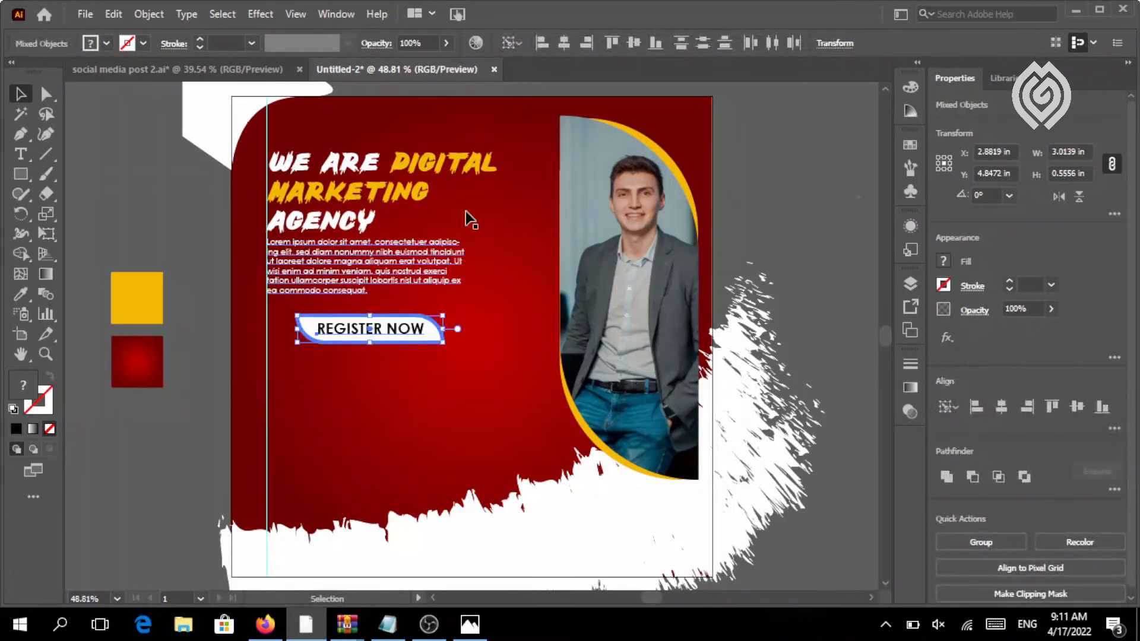
left_click(563, 43)
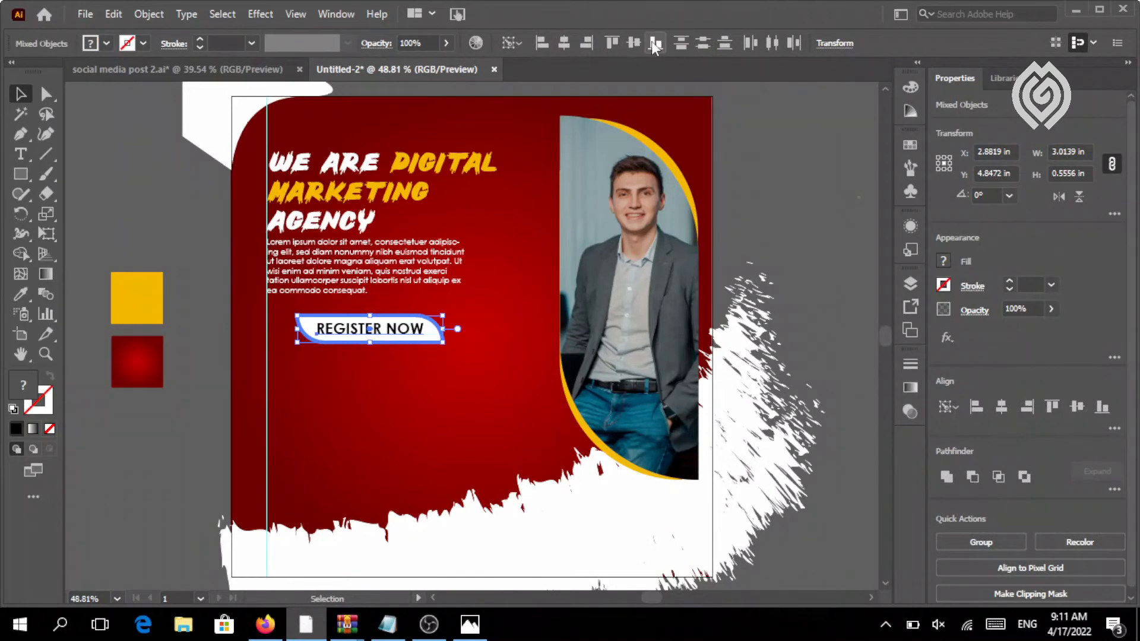
left_click(634, 42)
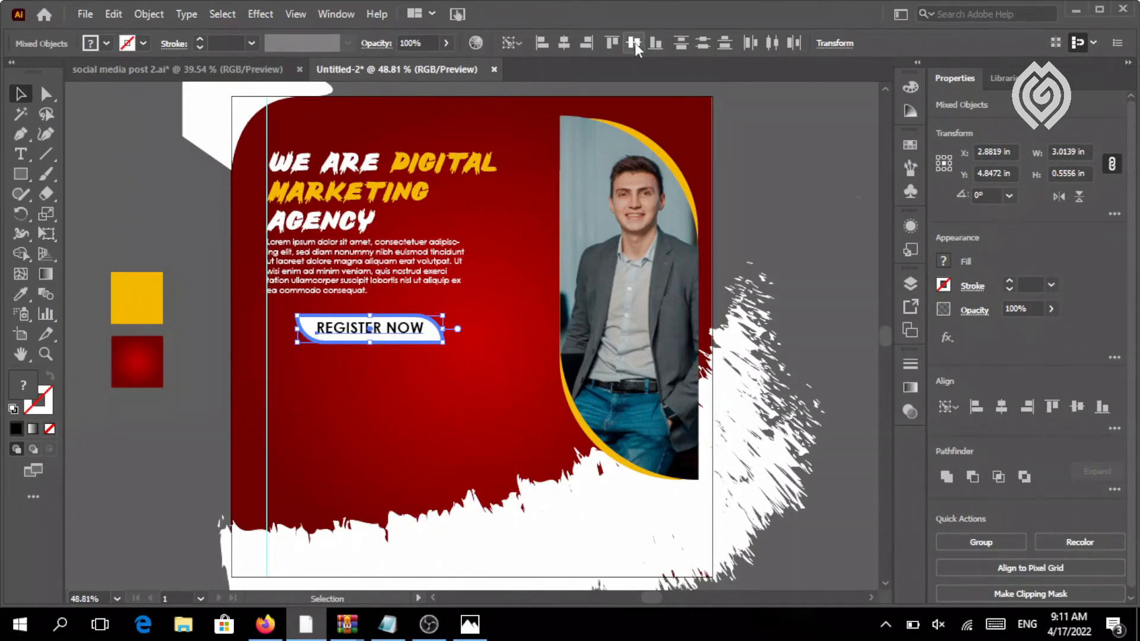
left_click(759, 189)
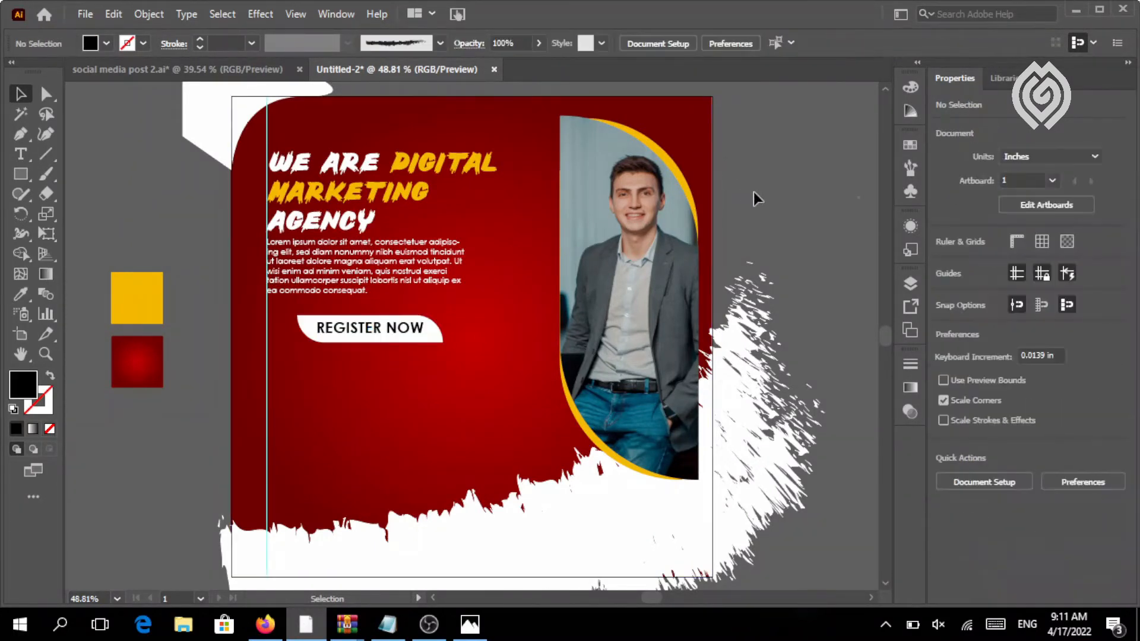
left_click(381, 335)
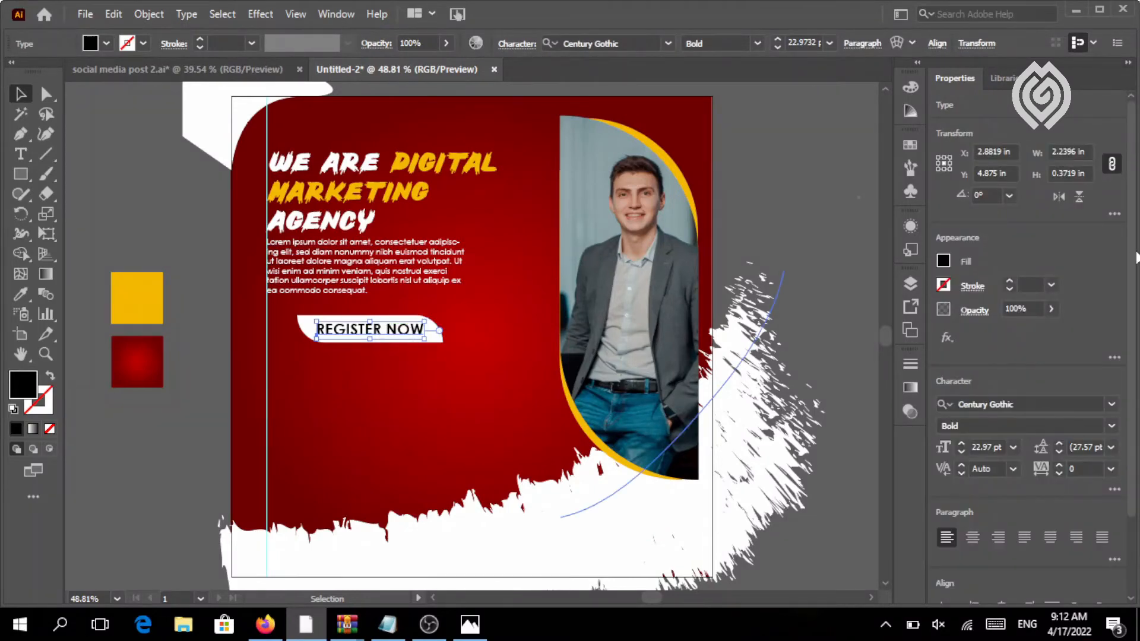
left_click(764, 183)
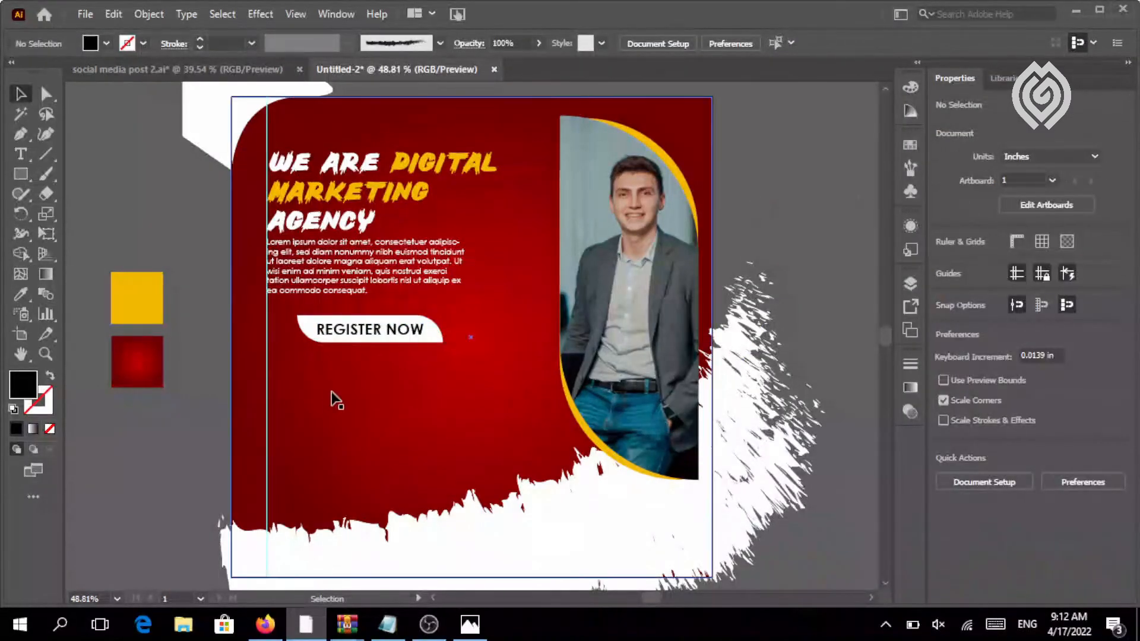
- Duplicate the white button shape directly below the original and set the copy's rounded corners to 0 in
left_click(365, 342)
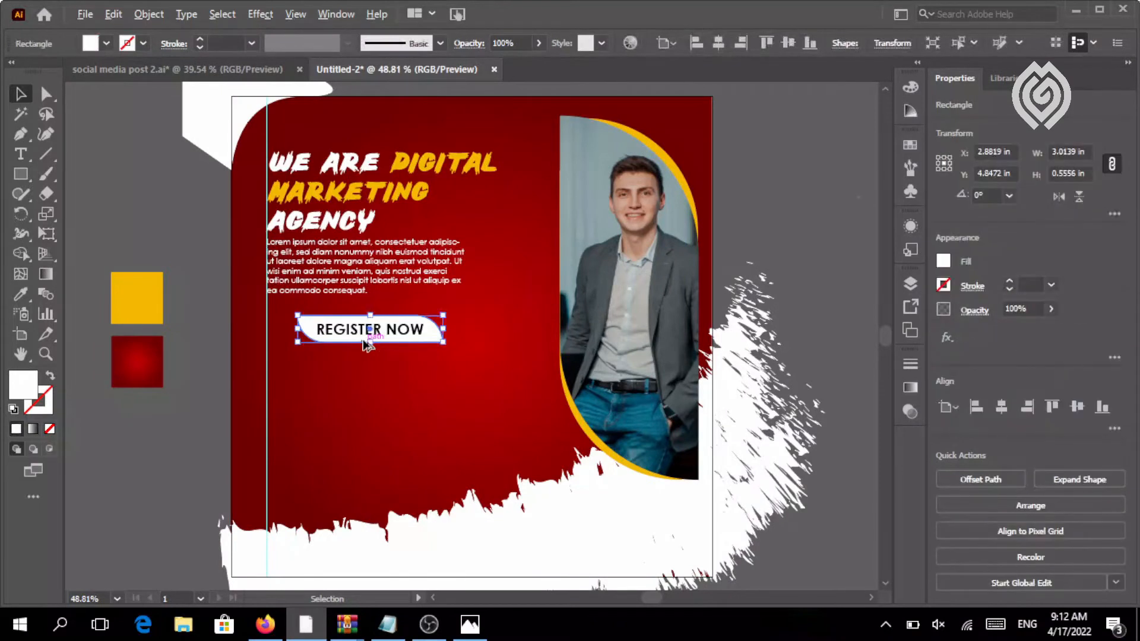
left_click_drag(366, 344, 365, 374)
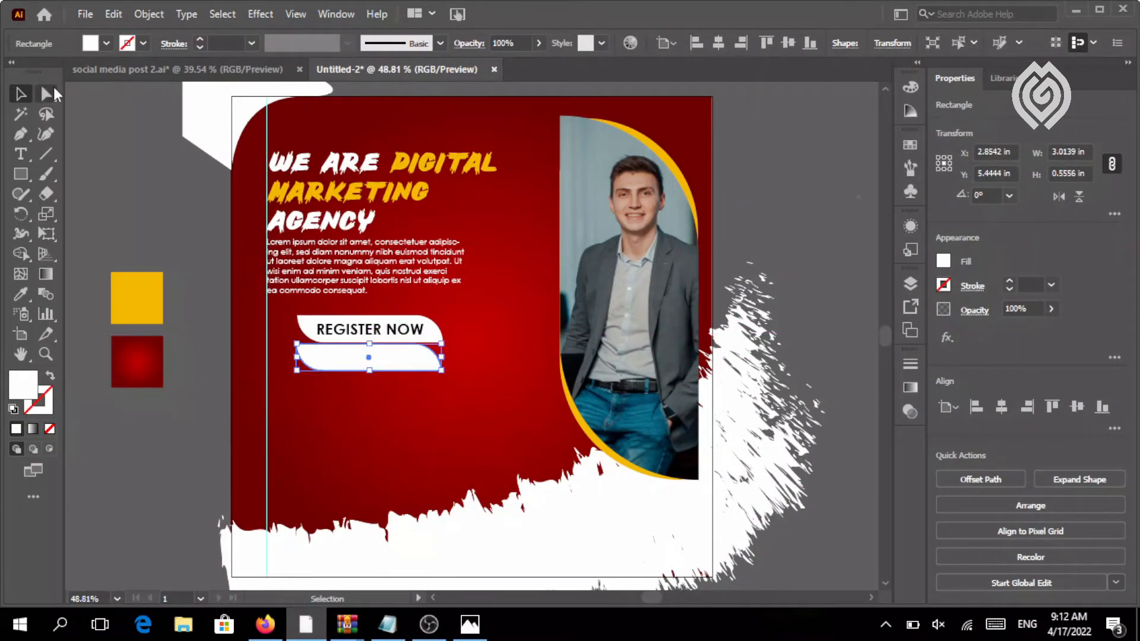
left_click(46, 94)
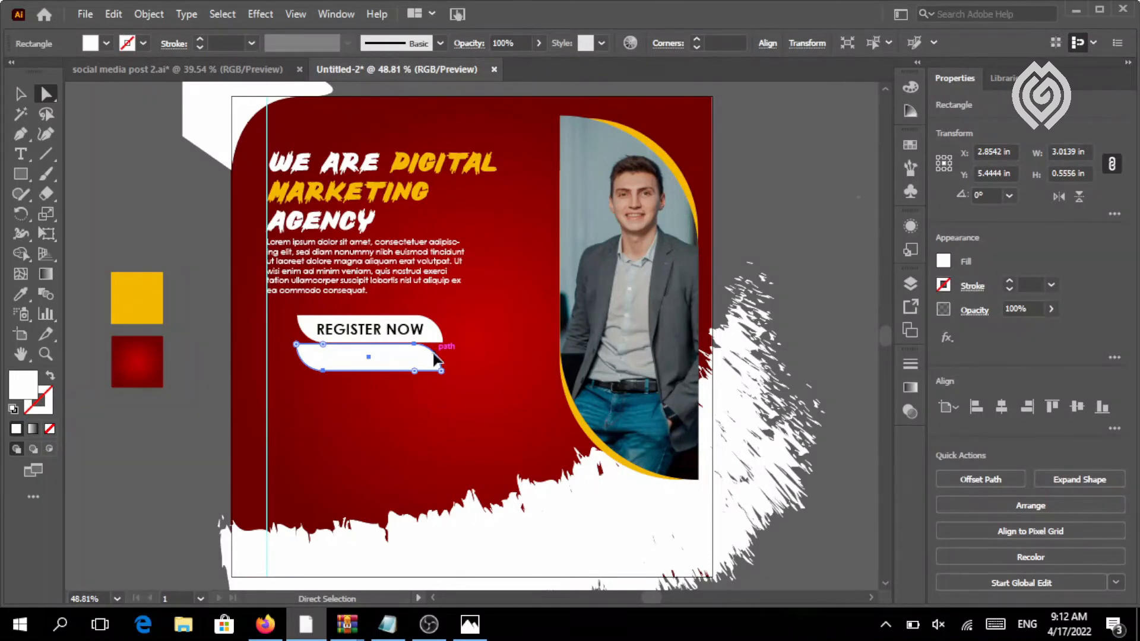
left_click(198, 345)
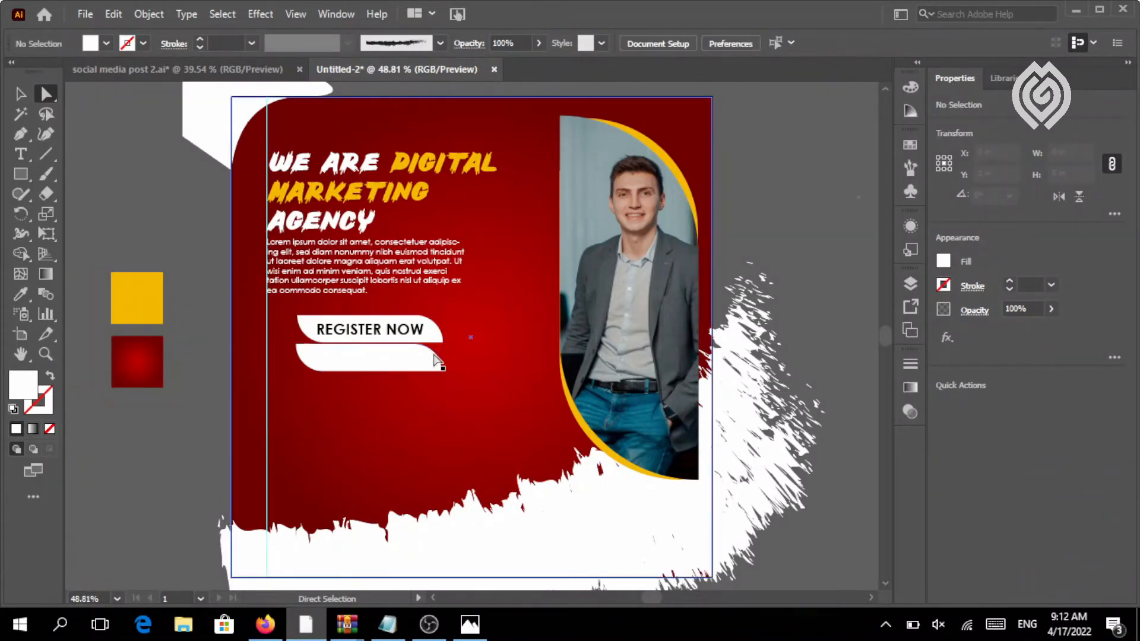
left_click(434, 355)
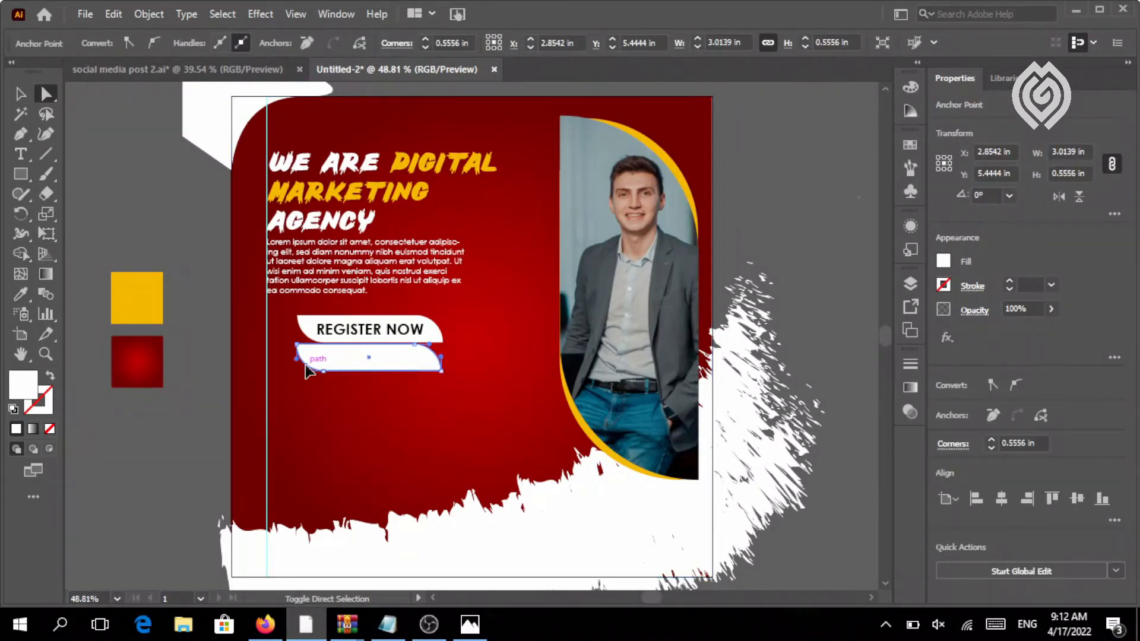
left_click_drag(324, 345, 269, 380)
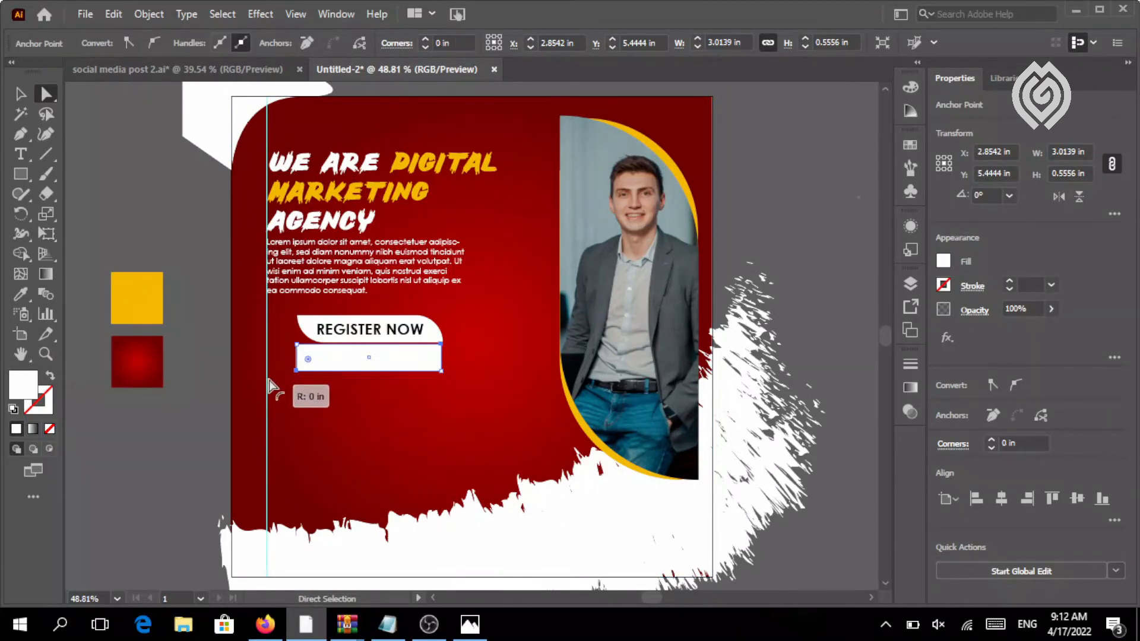
left_click(201, 338)
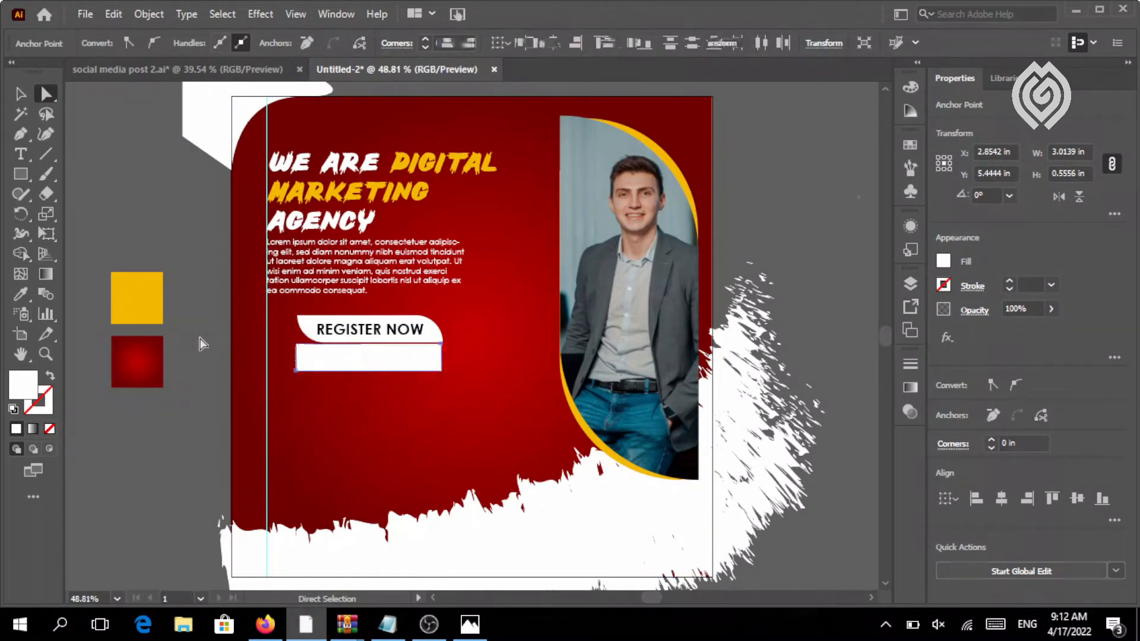
- Round the lower button copy's top-left and bottom-right corners to 0.5556 in and nudge the shape slightly right
left_click(297, 345)
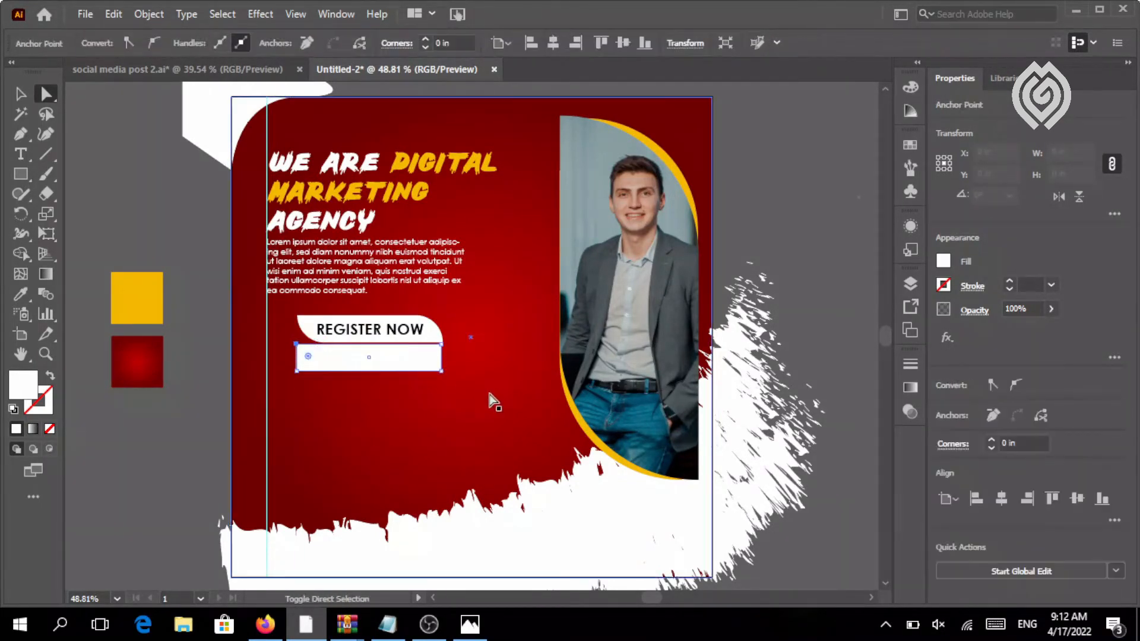
left_click(441, 371, "shift")
left_click_drag(433, 361, 368, 352)
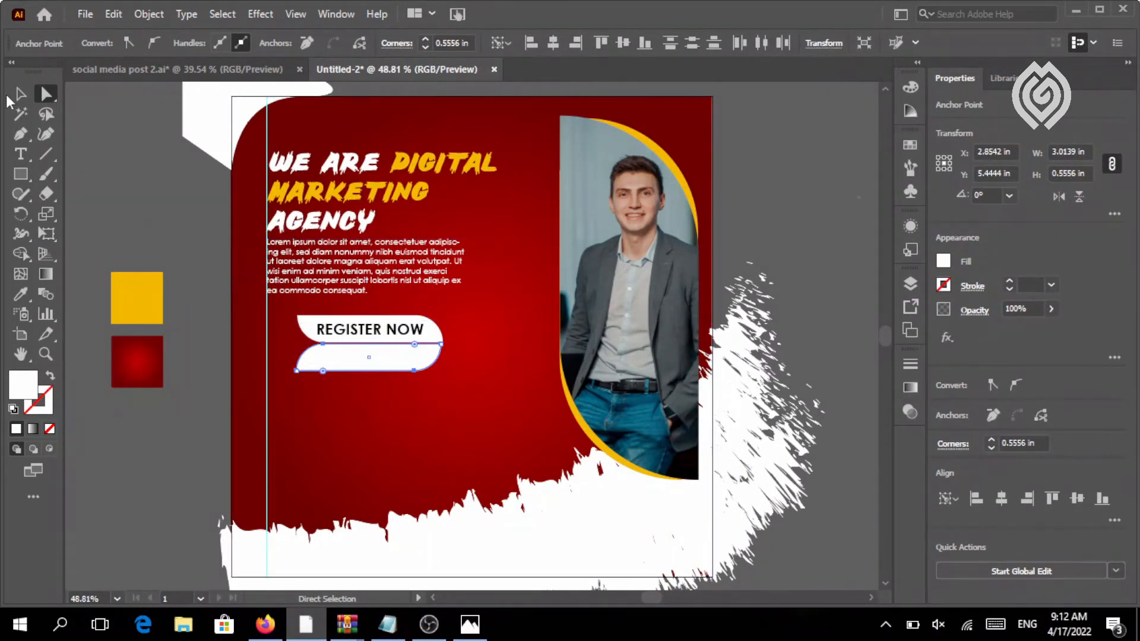
left_click(20, 94)
left_click(105, 145)
left_click(376, 370)
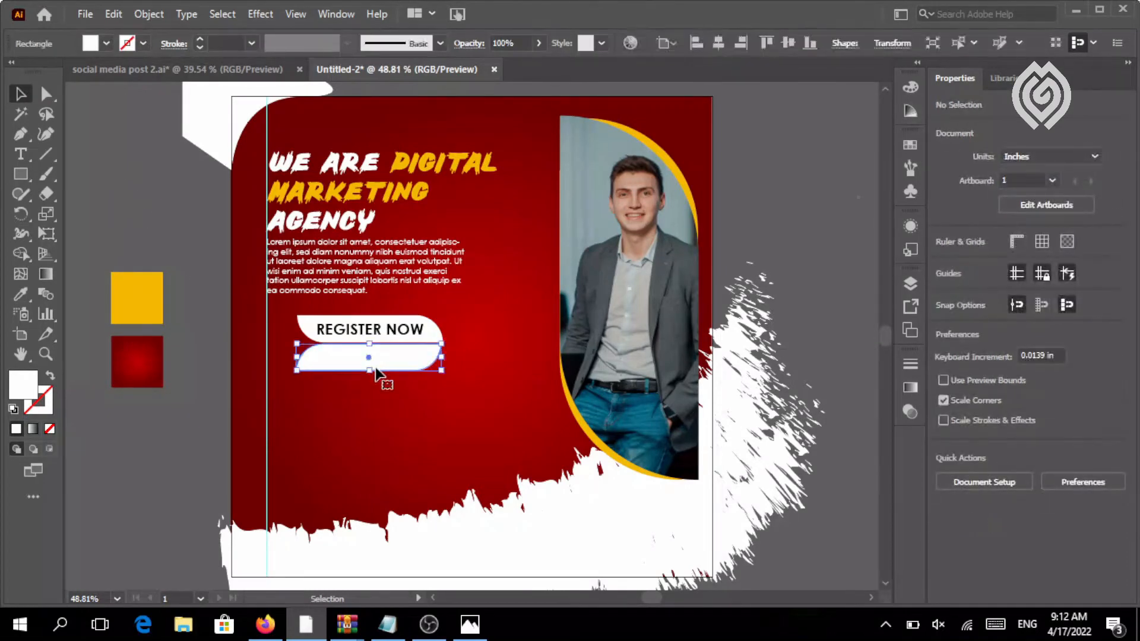
key("Right")
key("Right")
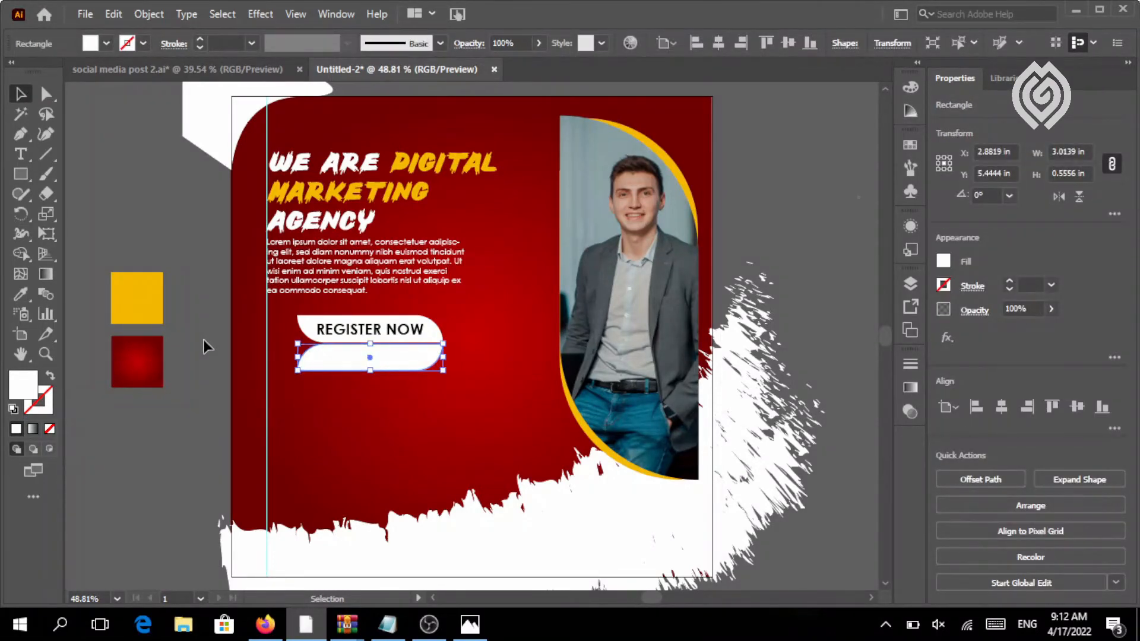
- Widen the lower button shape leftward to the vertical guide, making it about 3.61 in wide
left_click(447, 382)
left_click(431, 365)
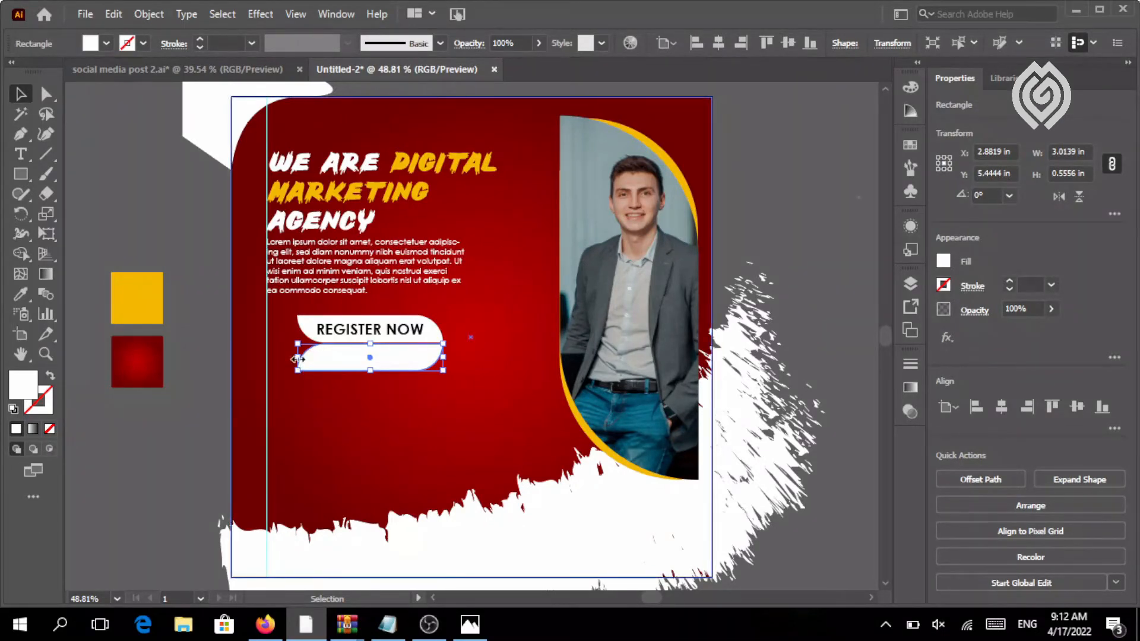
left_click_drag(295, 358, 288, 358)
key("a")
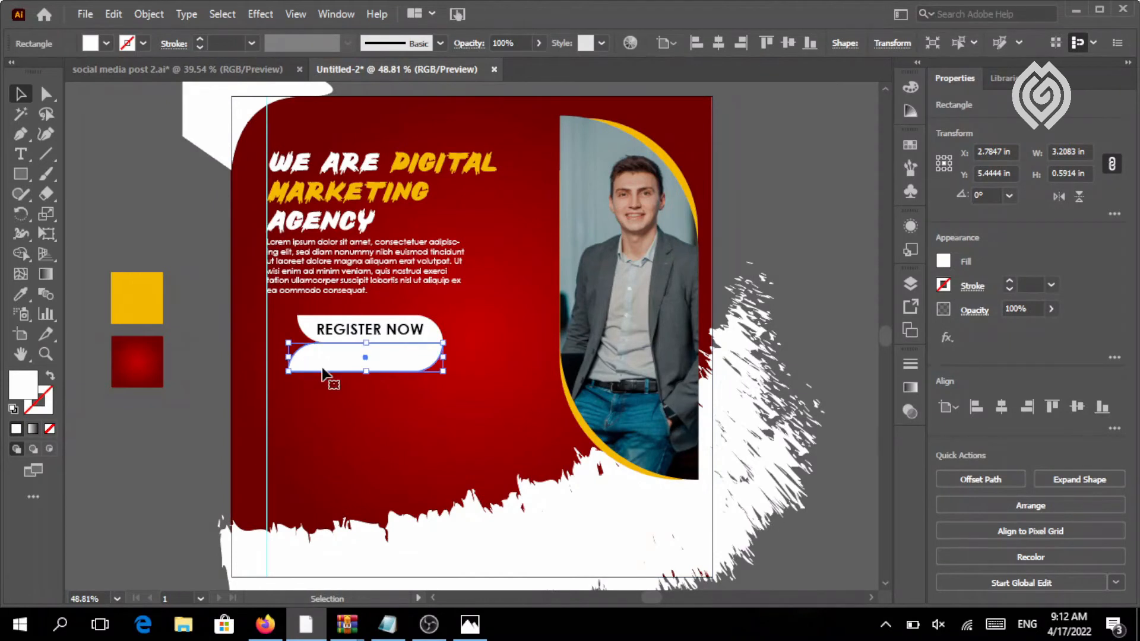
key("v")
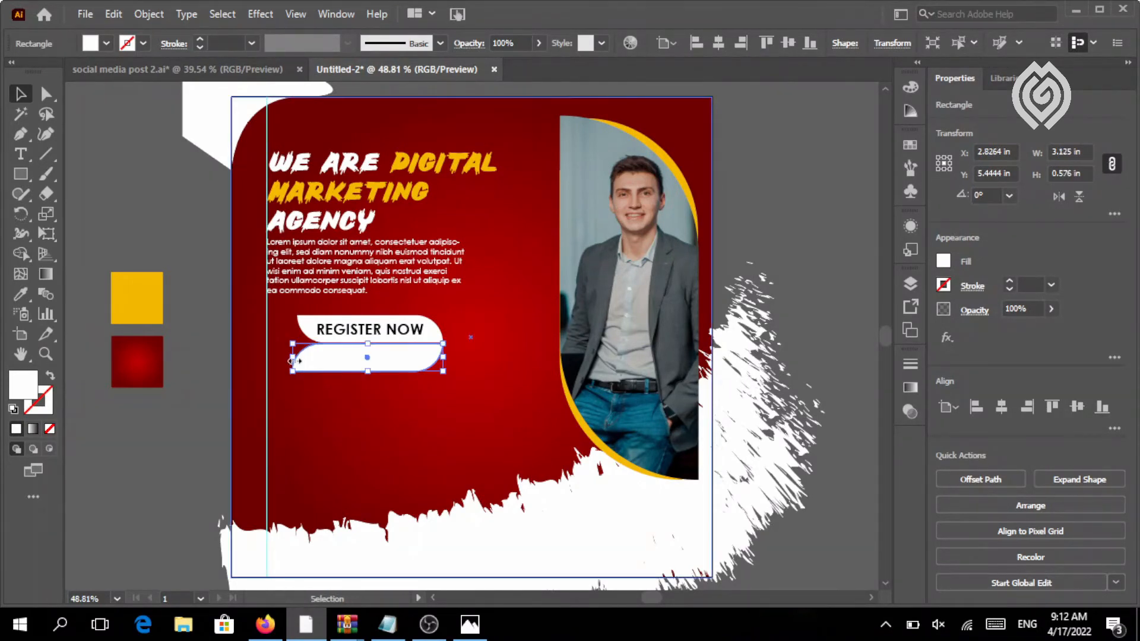
left_click_drag(288, 359, 270, 357)
left_click(208, 312)
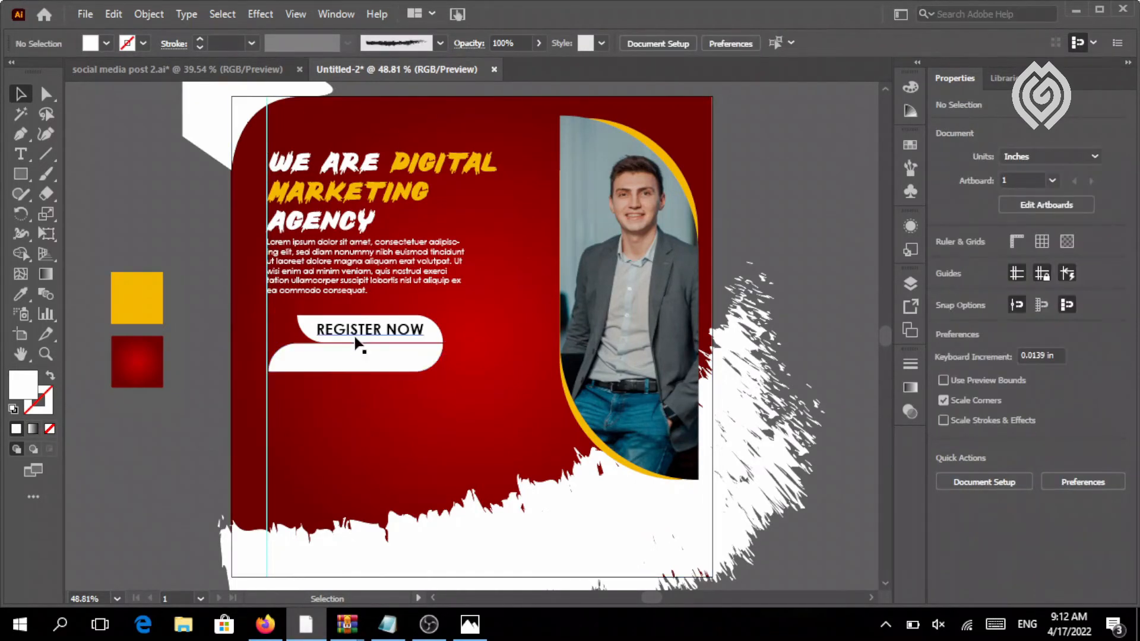
left_click_drag(358, 344, 340, 366)
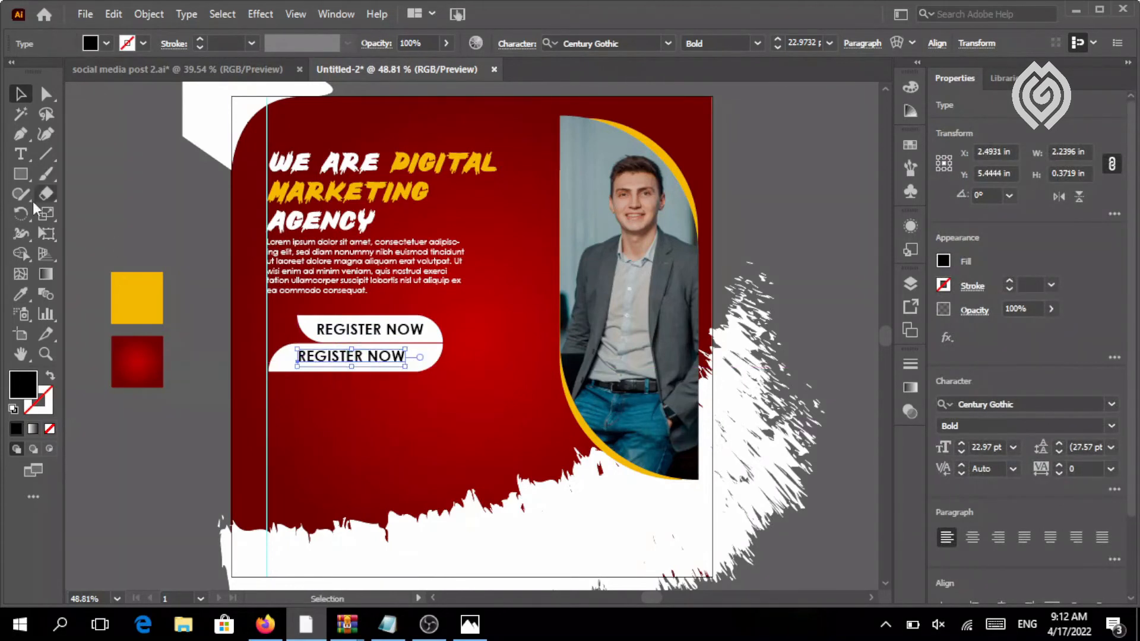
left_click(21, 153)
left_click(392, 353)
left_click(400, 358)
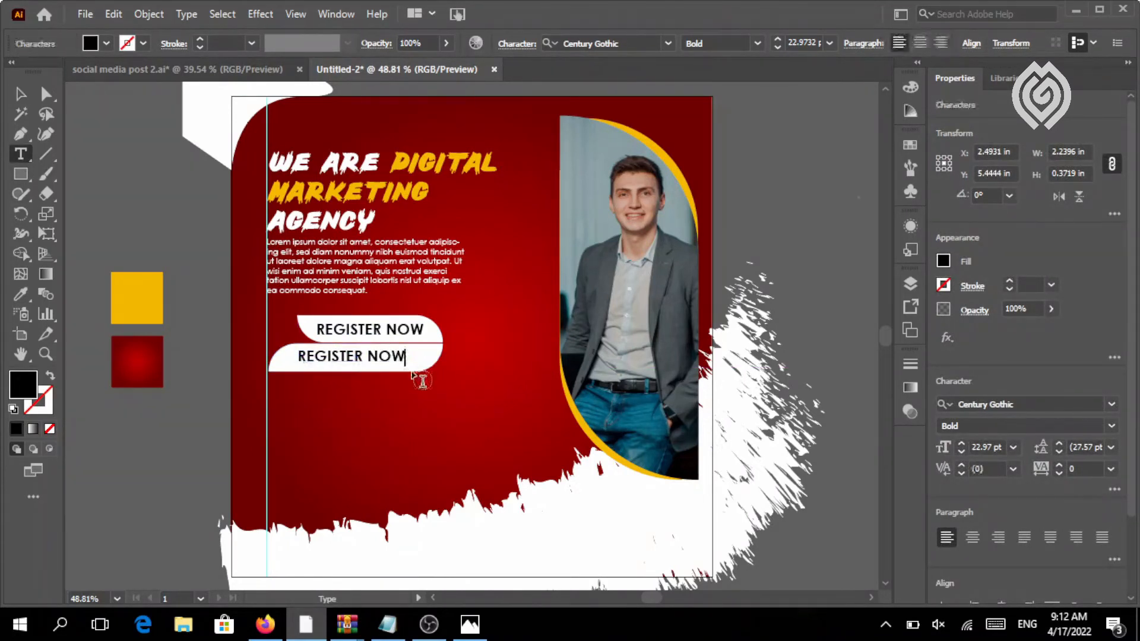
key("BackSpace")
key("BackSpace")
key("BackSpace")
key("BackSpace")
key("BackSpace")
key("BackSpace")
key("BackSpace")
key("BackSpace")
key("BackSpace")
key("BackSpace")
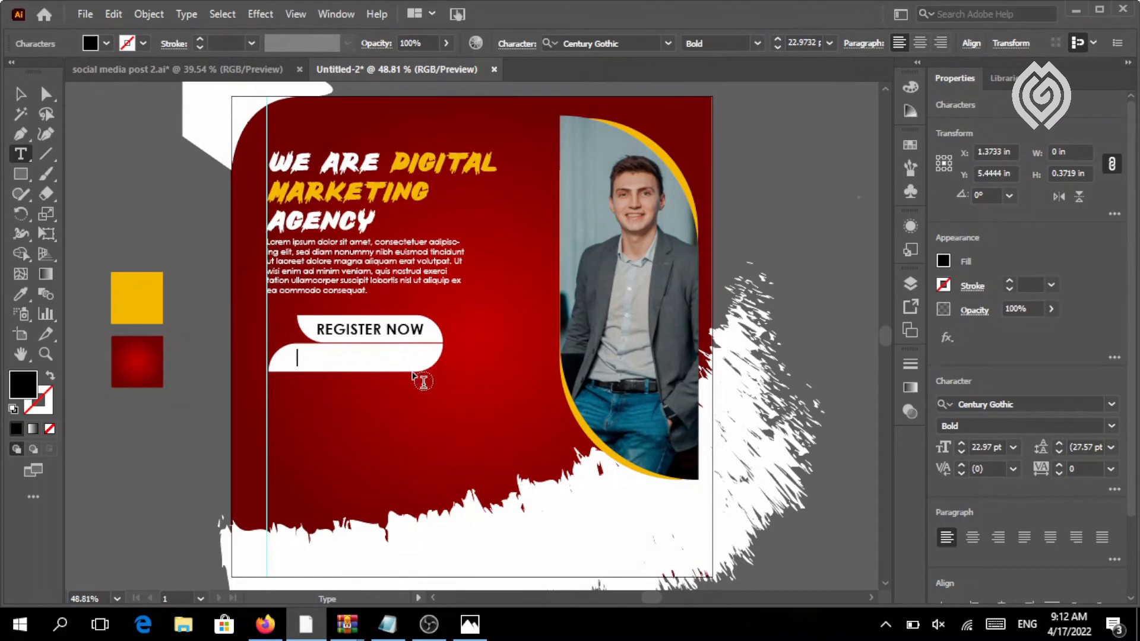
type("www.website.com")
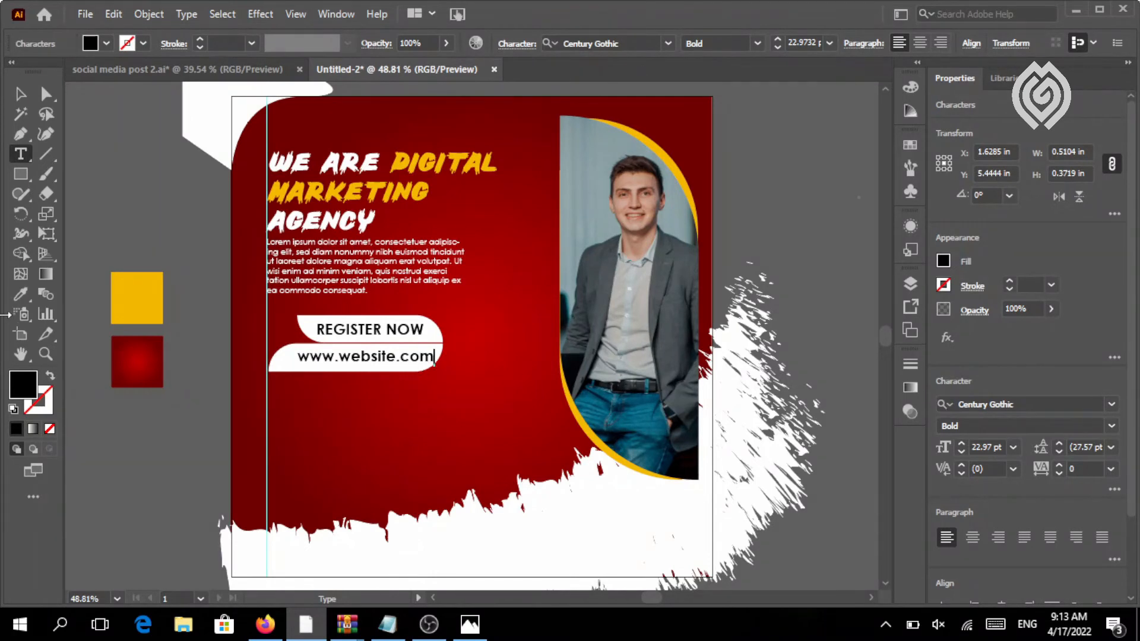
key("Escape")
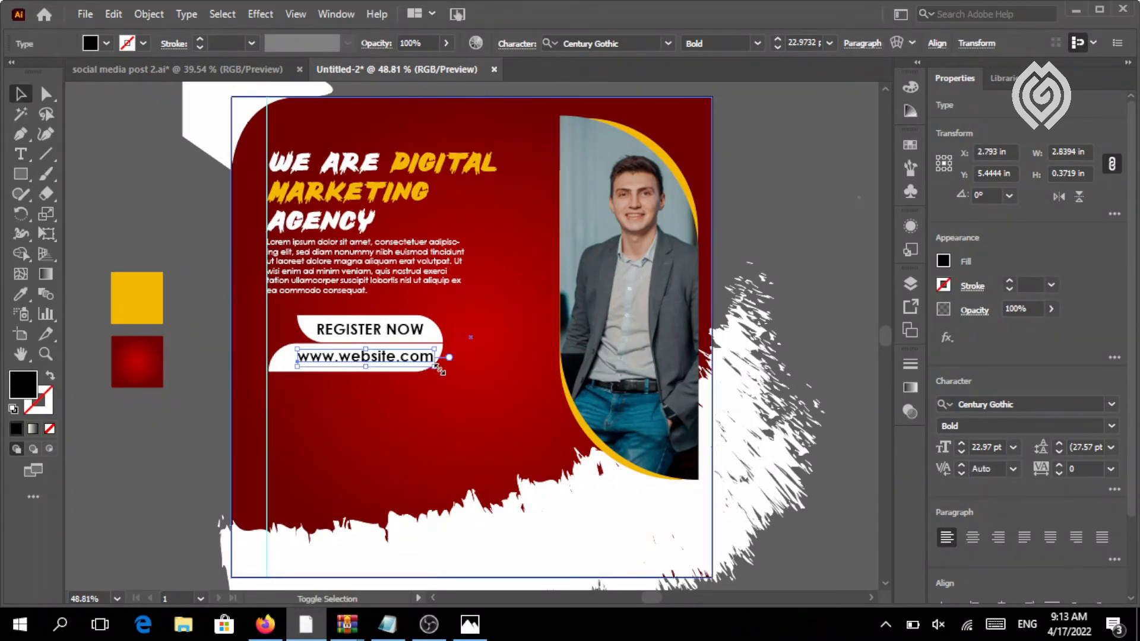
left_click_drag(439, 369, 366, 363)
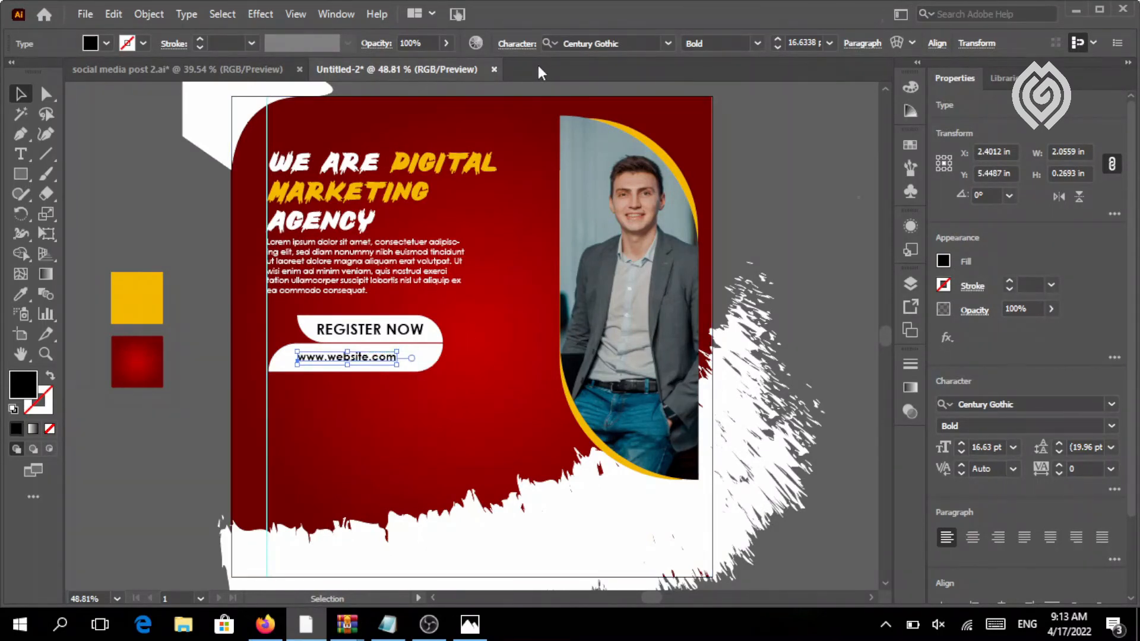
left_click(520, 43)
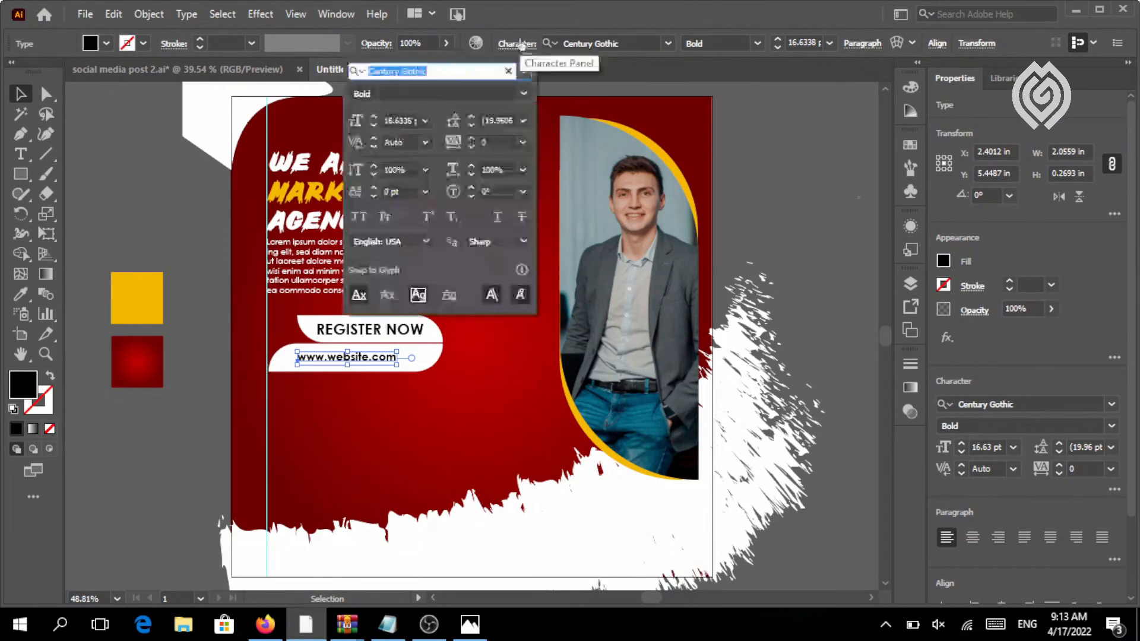
left_click(523, 142)
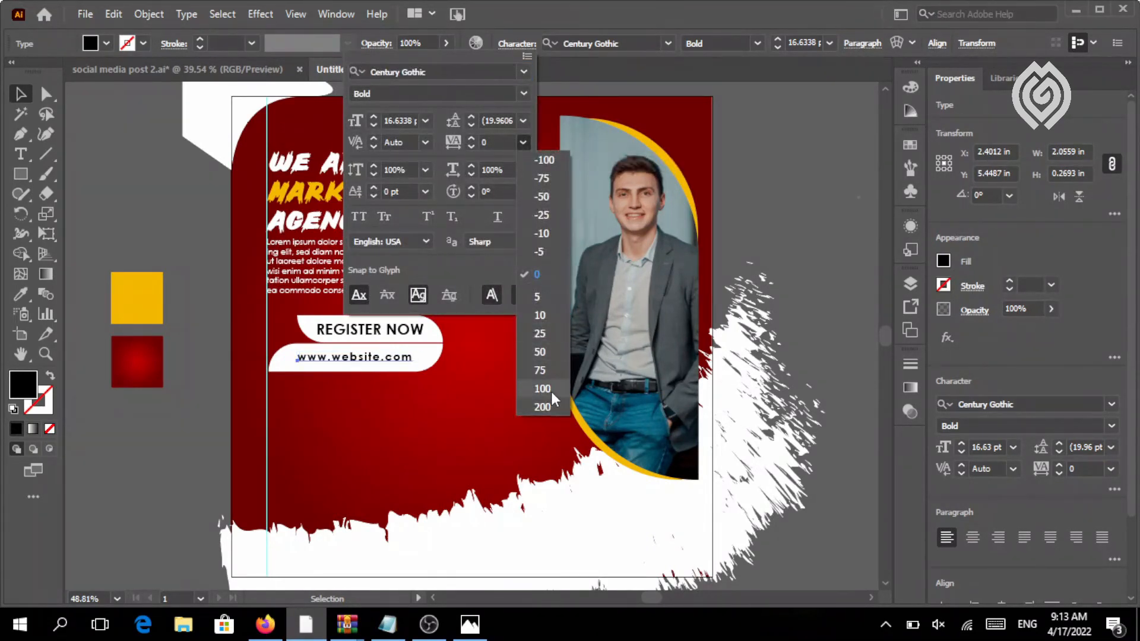
left_click(542, 407)
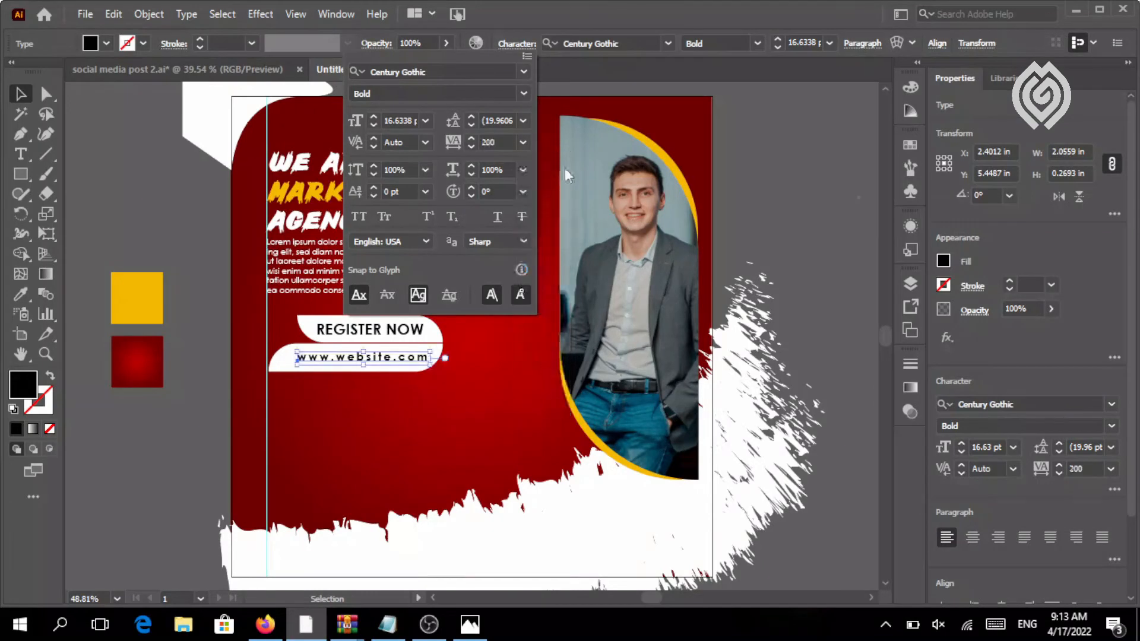
left_click(589, 76)
- Switch the website text from bold to a lighter Century Gothic style and position it in the middle of the lower shape
left_click(757, 43)
left_click(709, 70)
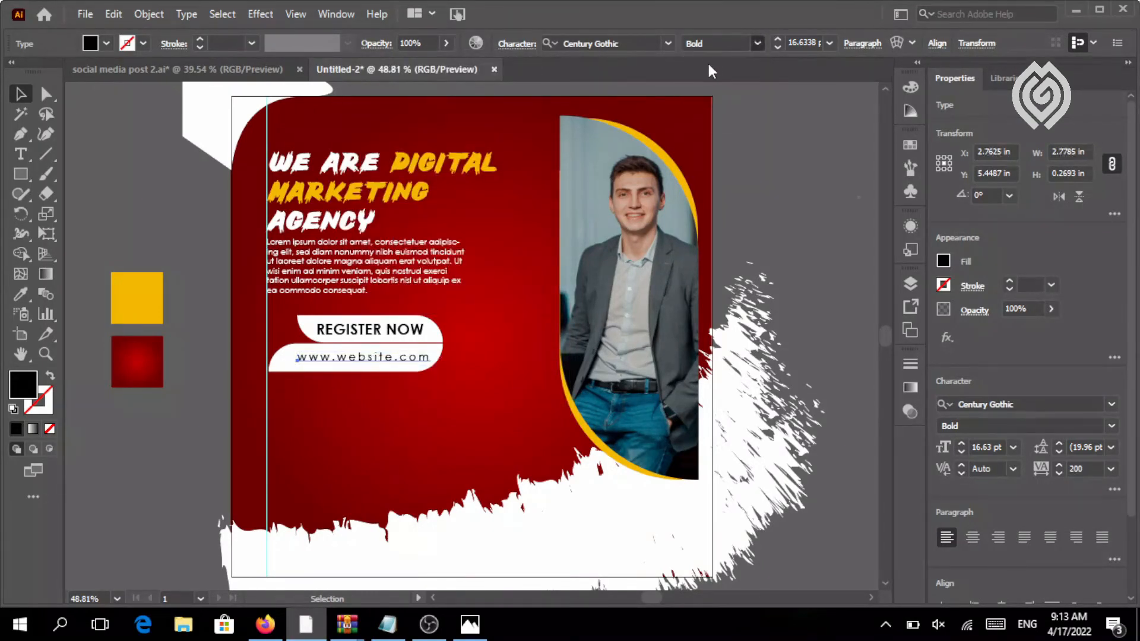
left_click_drag(371, 358, 369, 363)
left_click(760, 226)
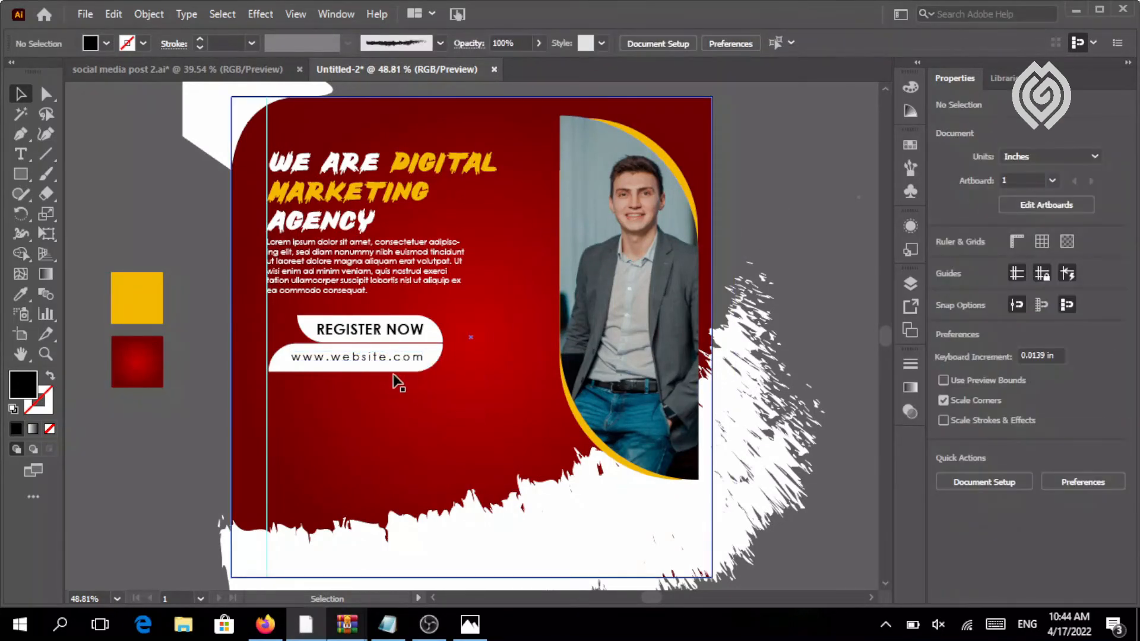
- Fill the shape behind the website text with the yellow sampled from the reference square
left_click(394, 375)
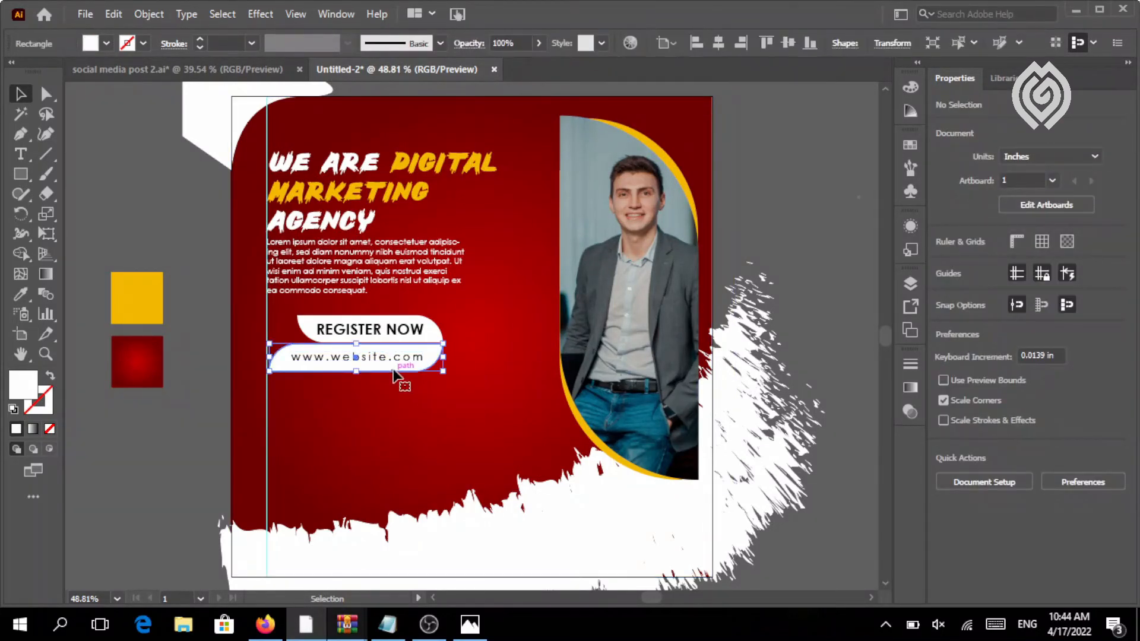
left_click(18, 291)
left_click(124, 291)
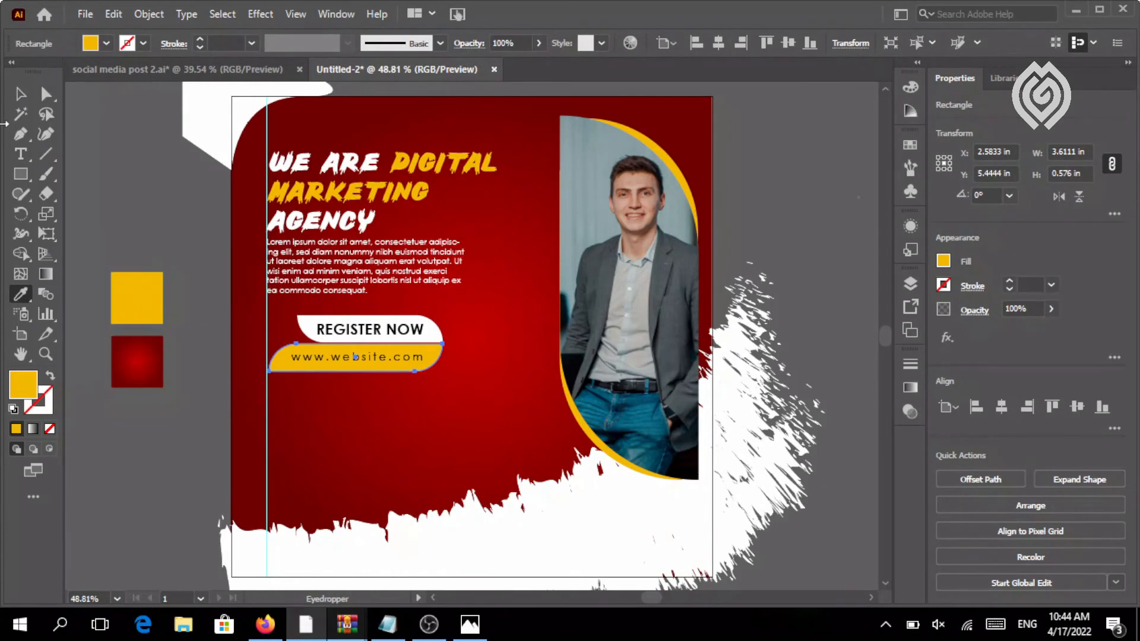
left_click(20, 94)
left_click(71, 155)
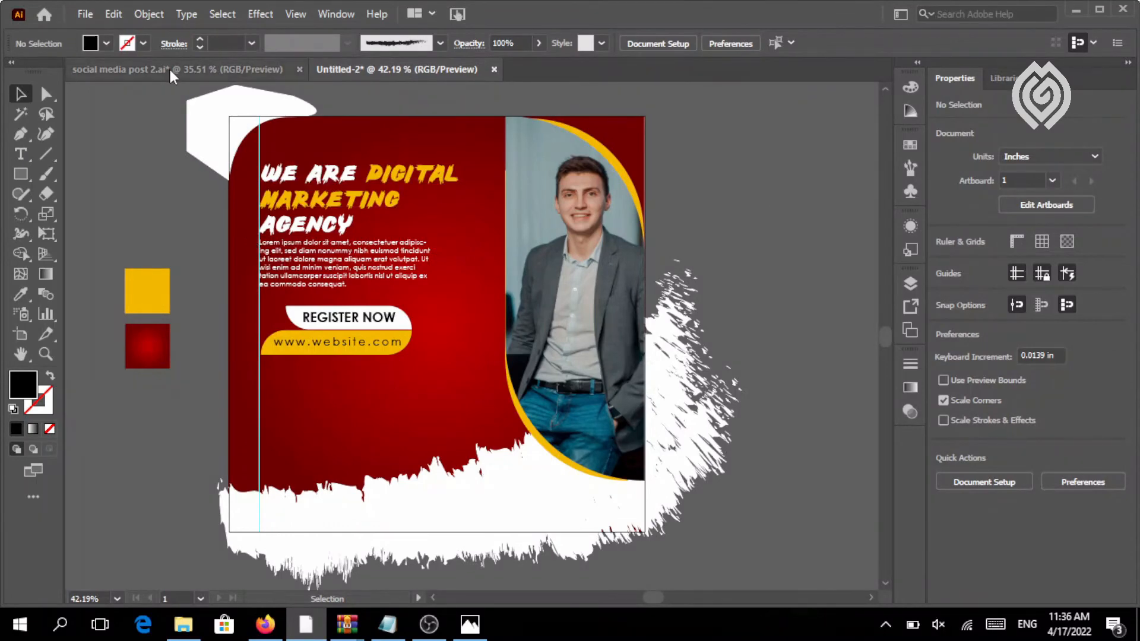
- Paste the contact row with phone, Facebook and Twitter icons and place it on the white brush area along the artboard's lower edge
left_click(113, 13)
left_click(140, 113)
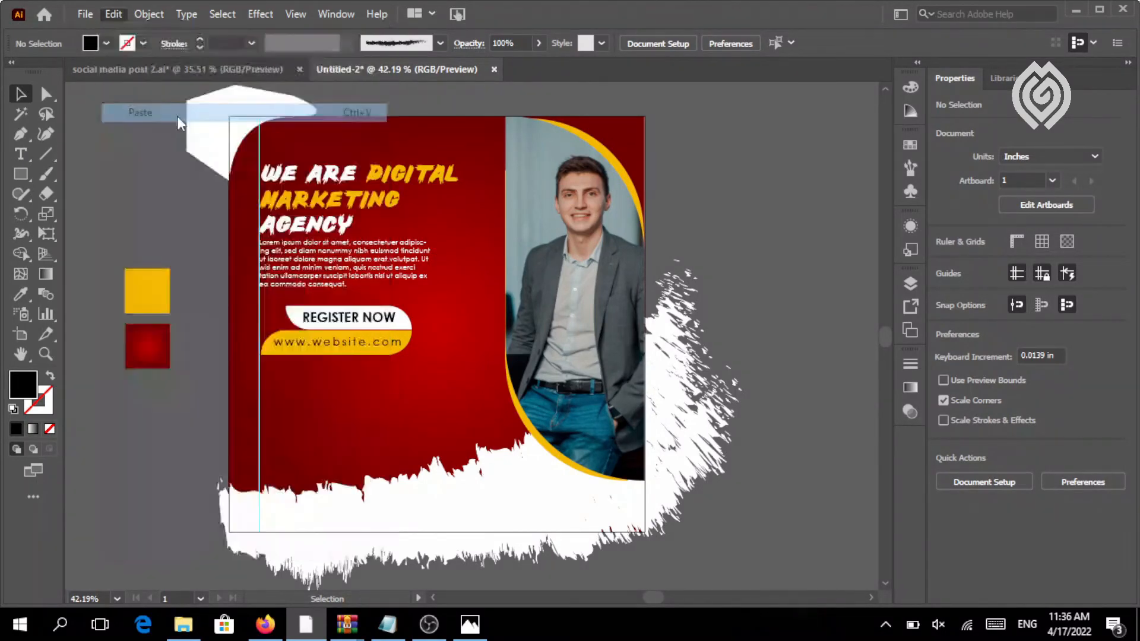
left_click_drag(395, 350, 408, 520)
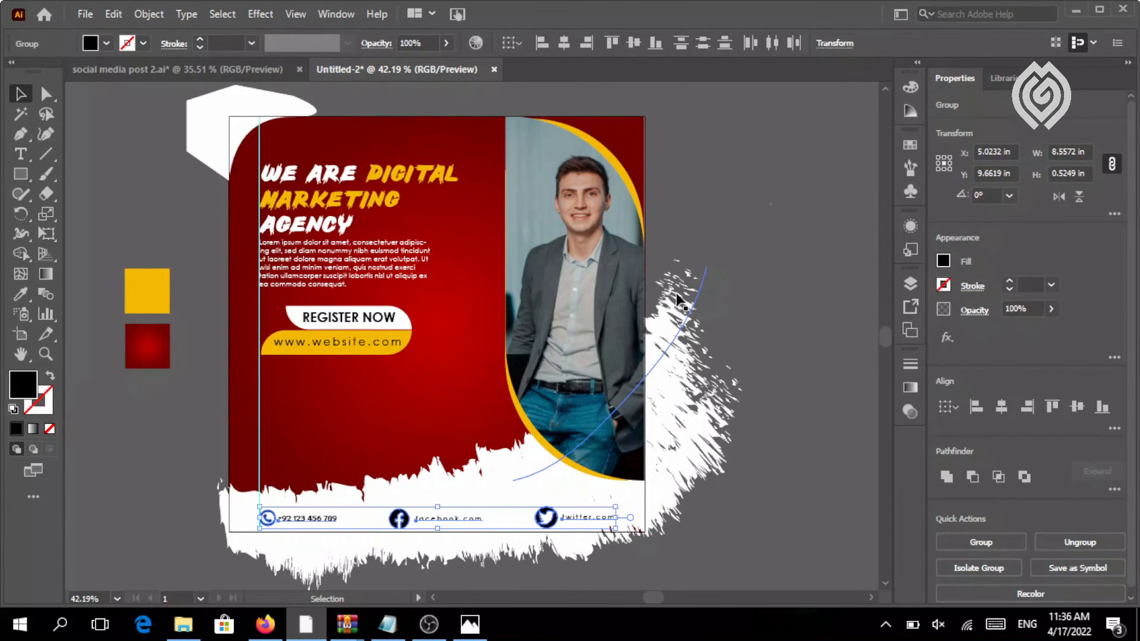
left_click(778, 279)
key("ctrl+z")
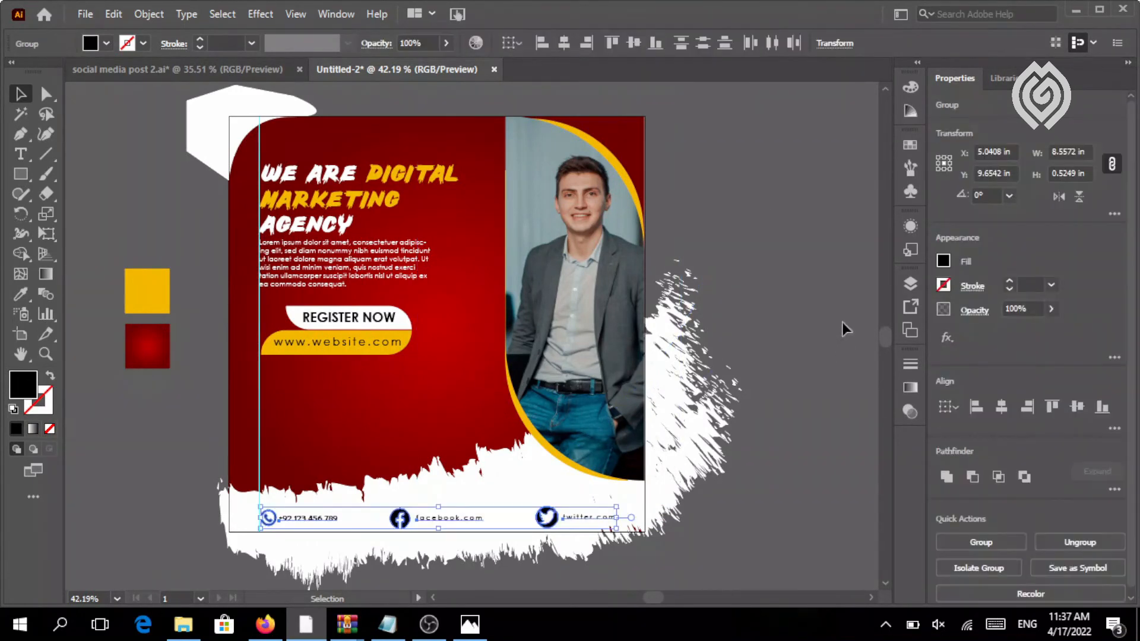
left_click(792, 321)
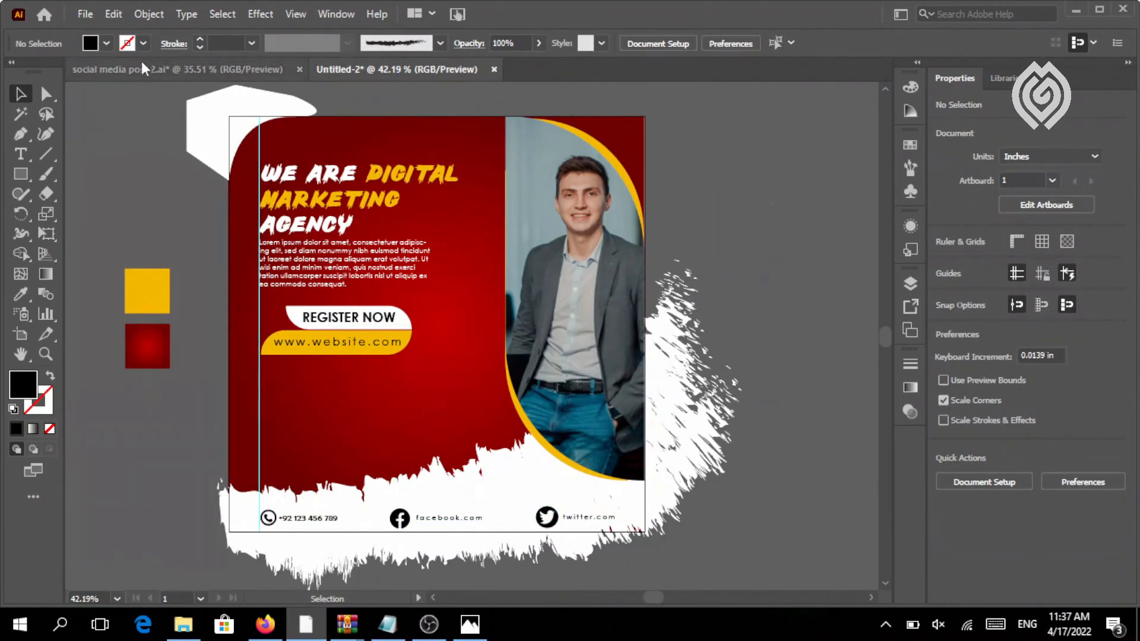
- Paste the semi-transparent white ring shapes and move them over the red background around the text
left_click(108, 13)
left_click(148, 112)
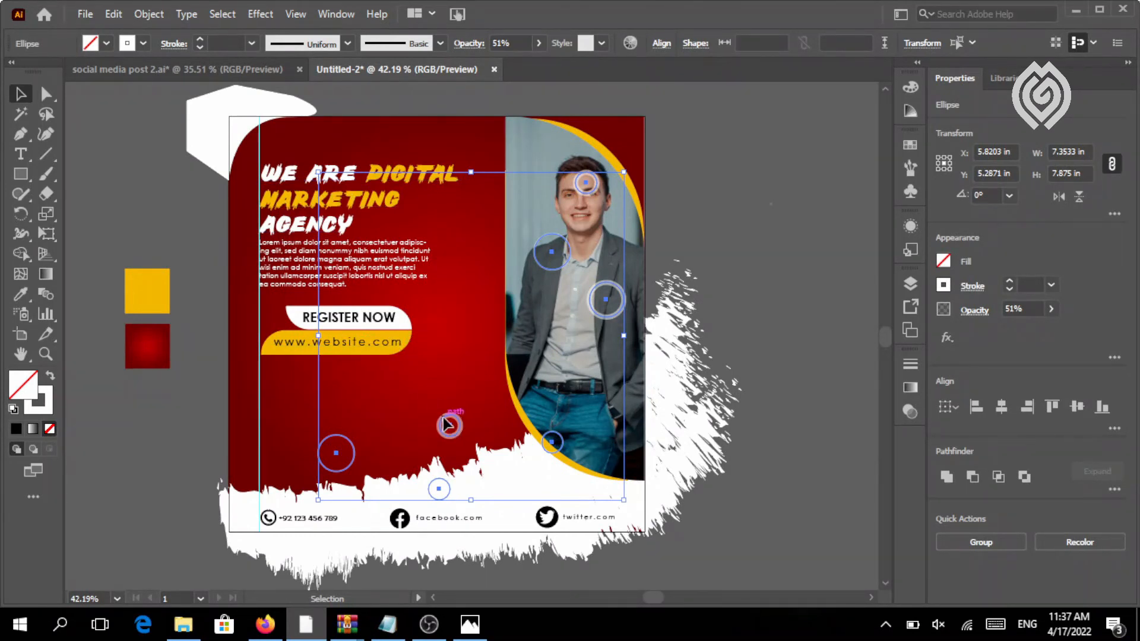
left_click_drag(447, 424, 337, 382)
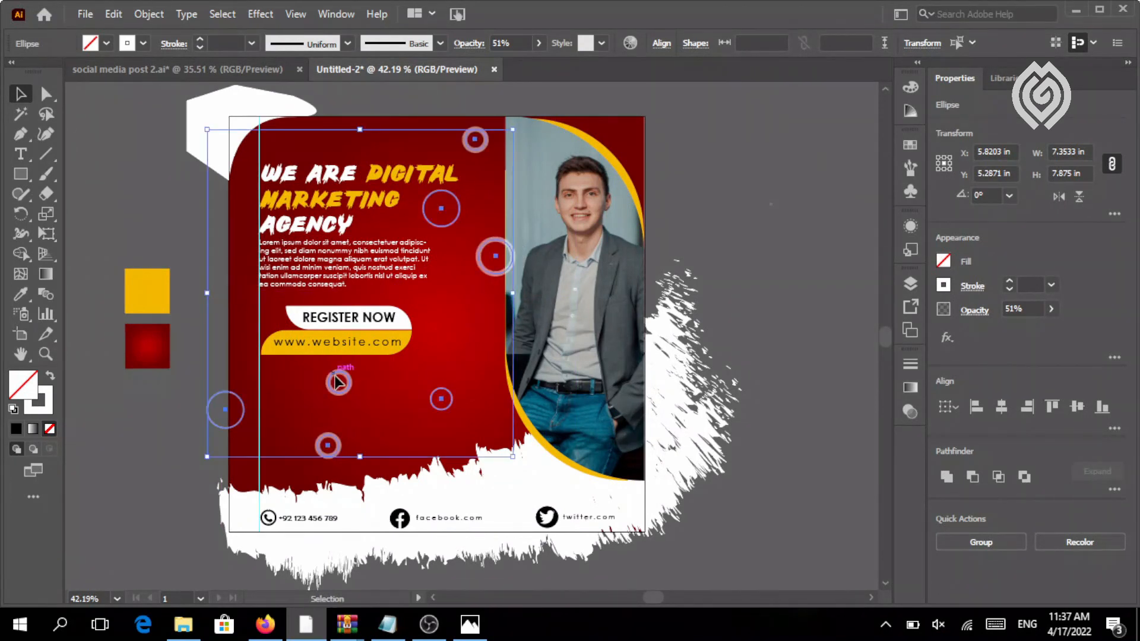
- Send the ring overlapping the portrait's left edge behind the photo and hide the guides
left_click(739, 265)
left_click(492, 277)
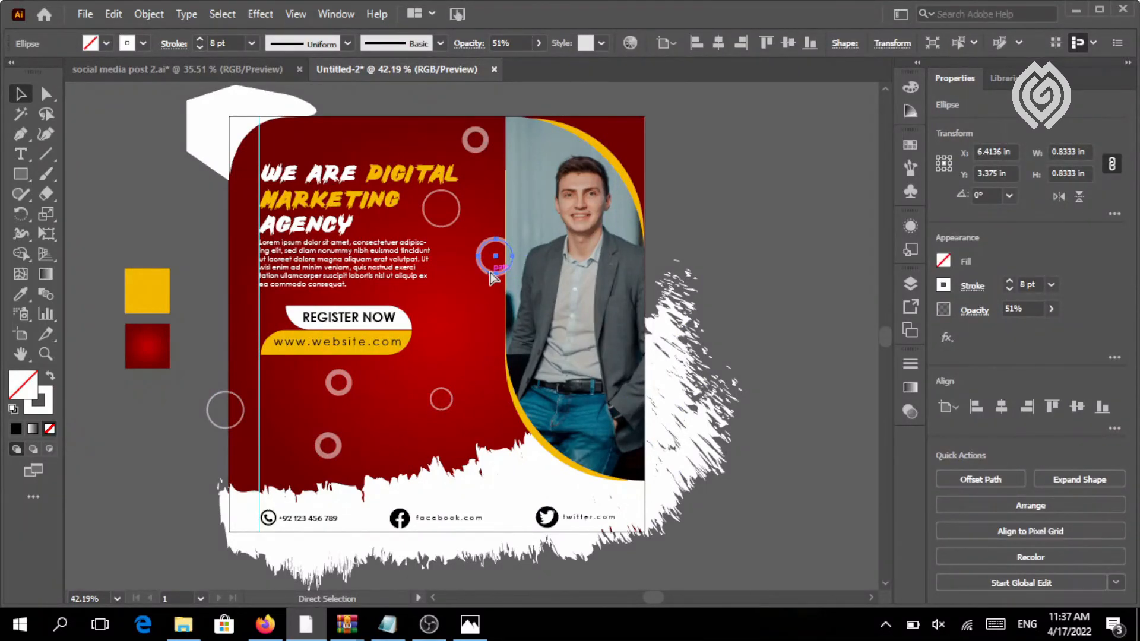
left_click(715, 232)
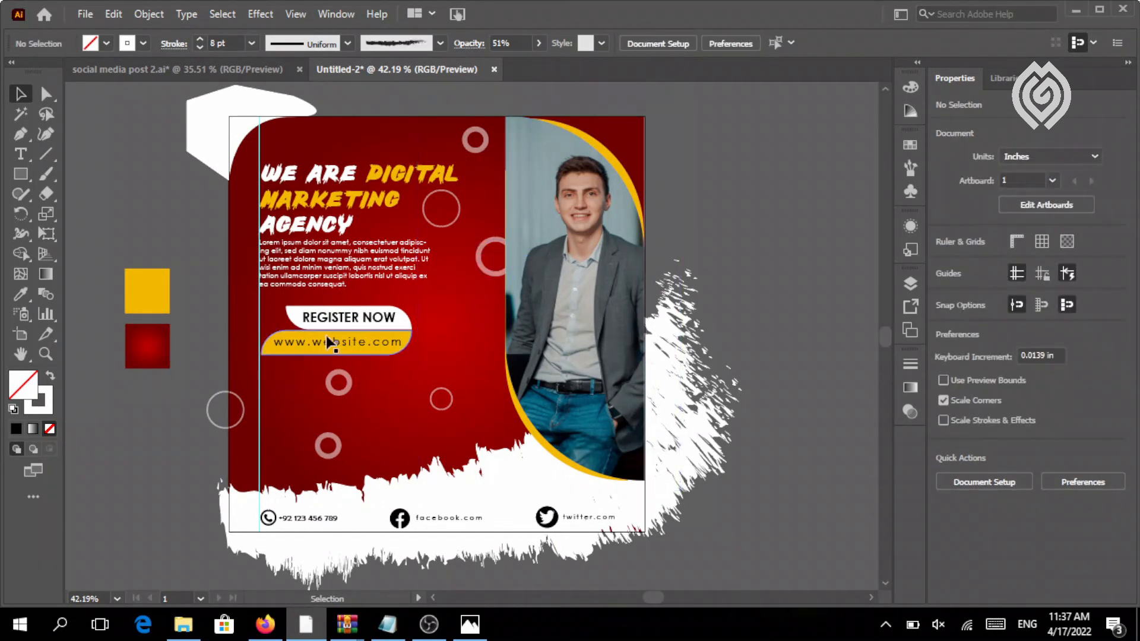
right_click(264, 306)
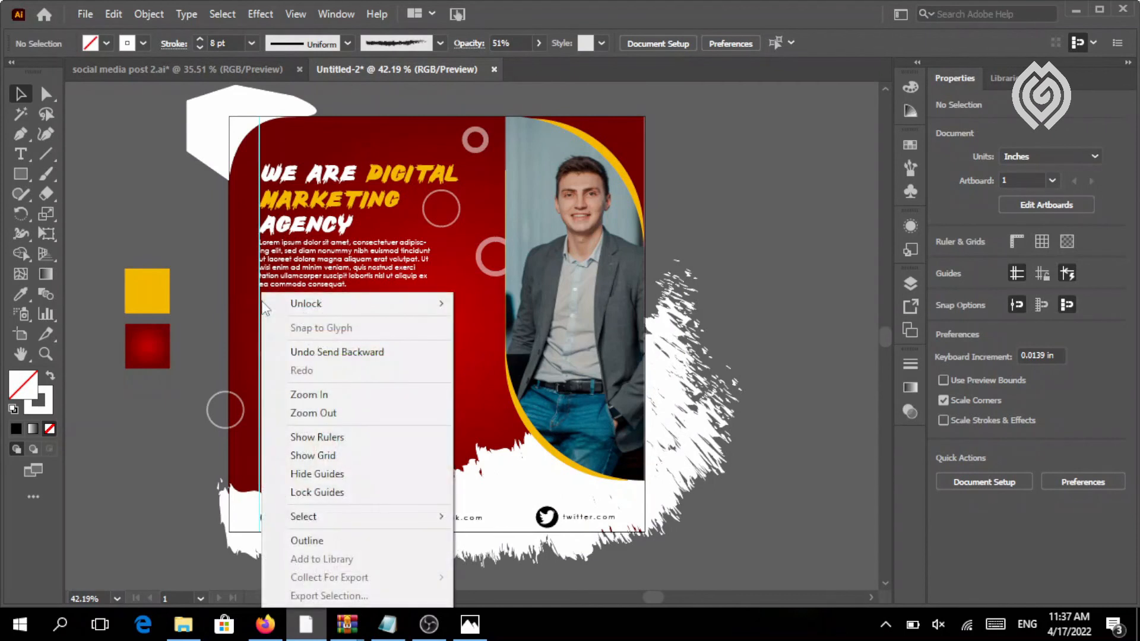
left_click(333, 472)
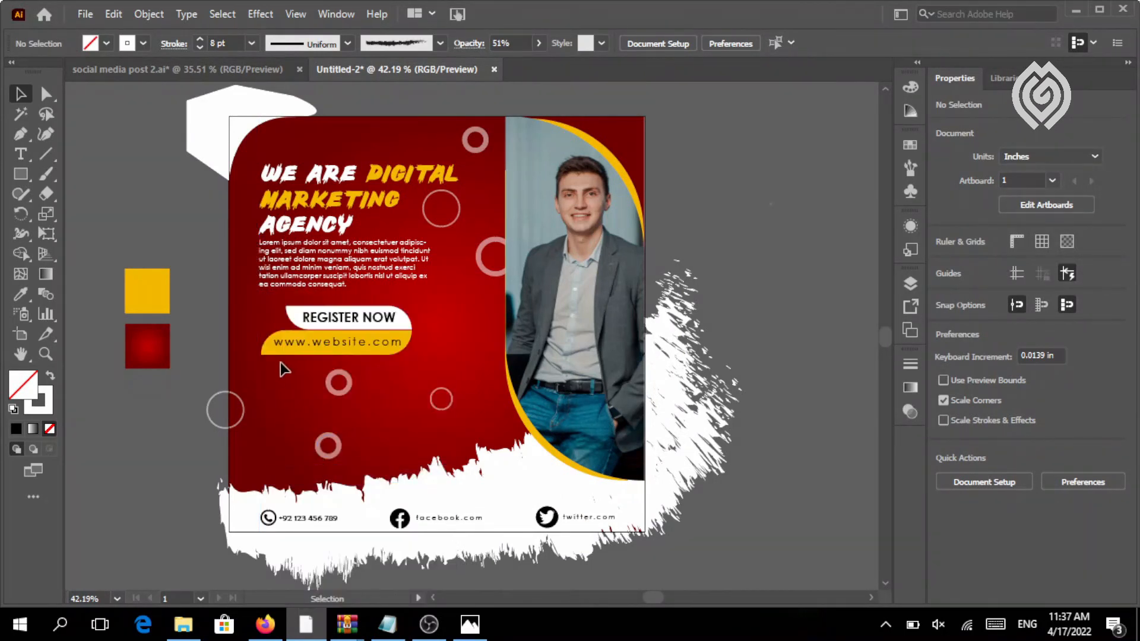
- Create a 10 x 10 in rectangle and swap its fill and stroke so it has a white fill and no stroke
left_click(21, 176)
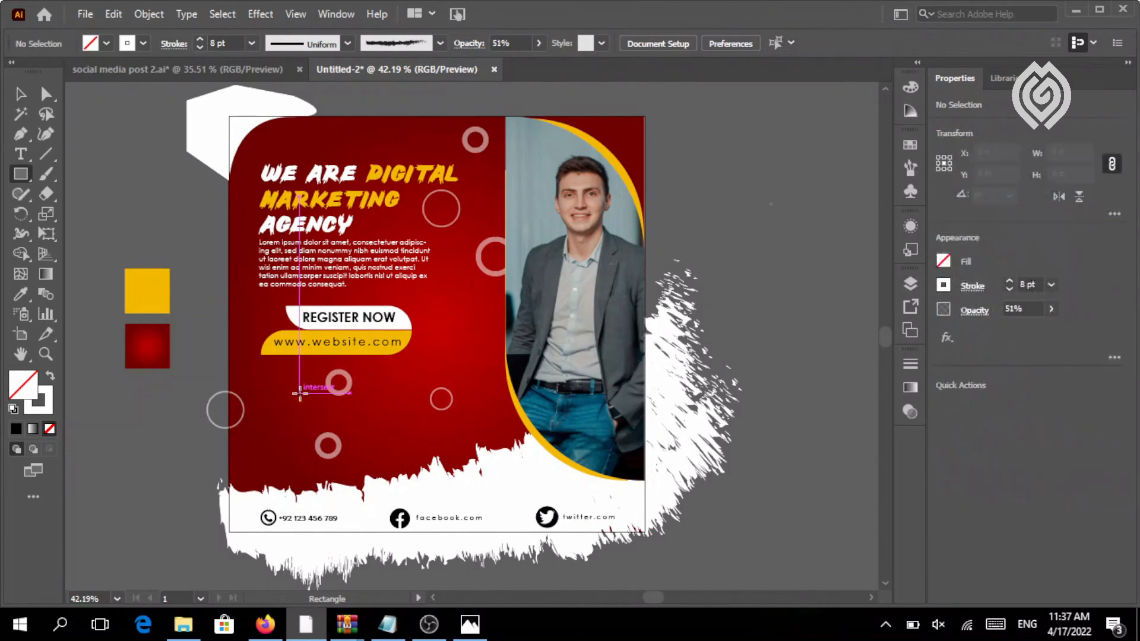
left_click(300, 393)
left_click(519, 345)
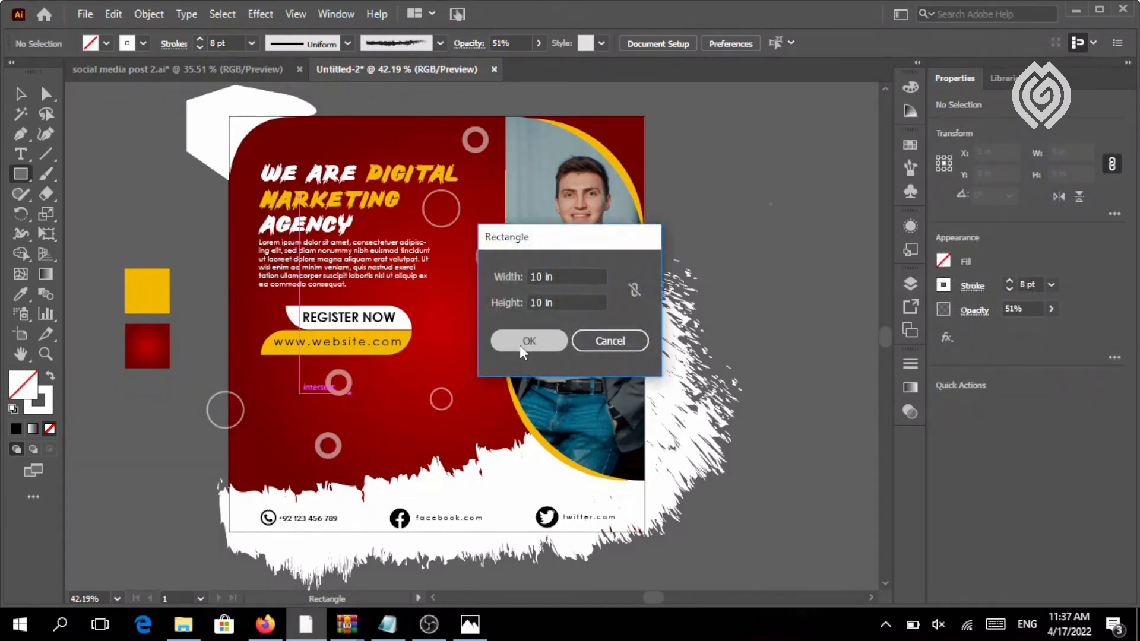
left_click(50, 378)
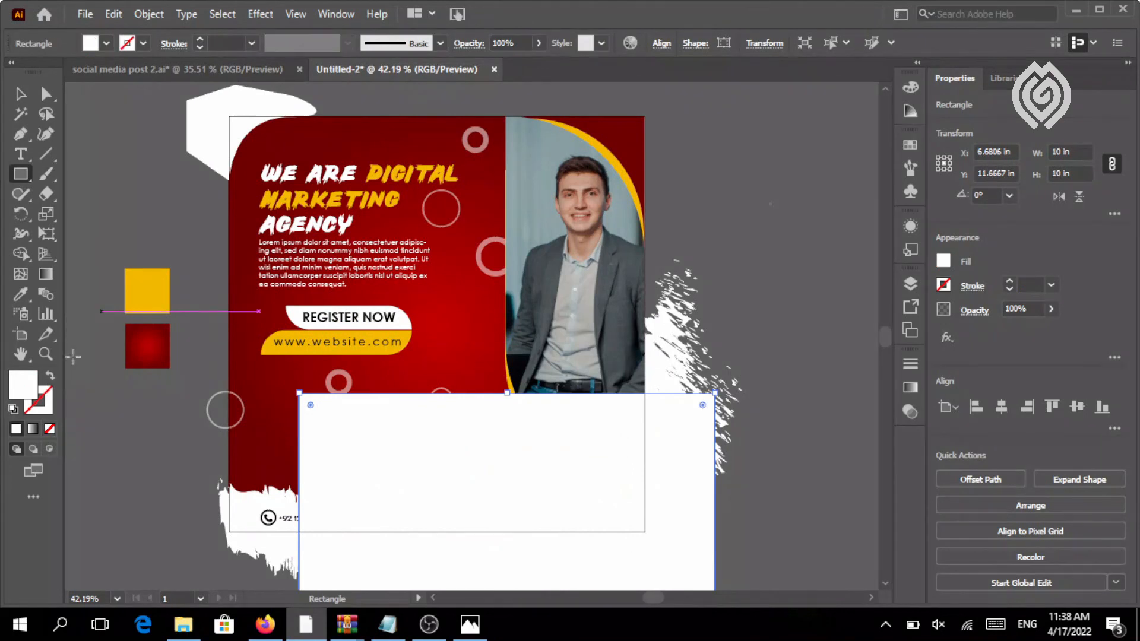
- Center the white 10 x 10 in rectangle horizontally and vertically on the artboard, covering the design, and deselect it
left_click(1001, 407)
left_click(1076, 407)
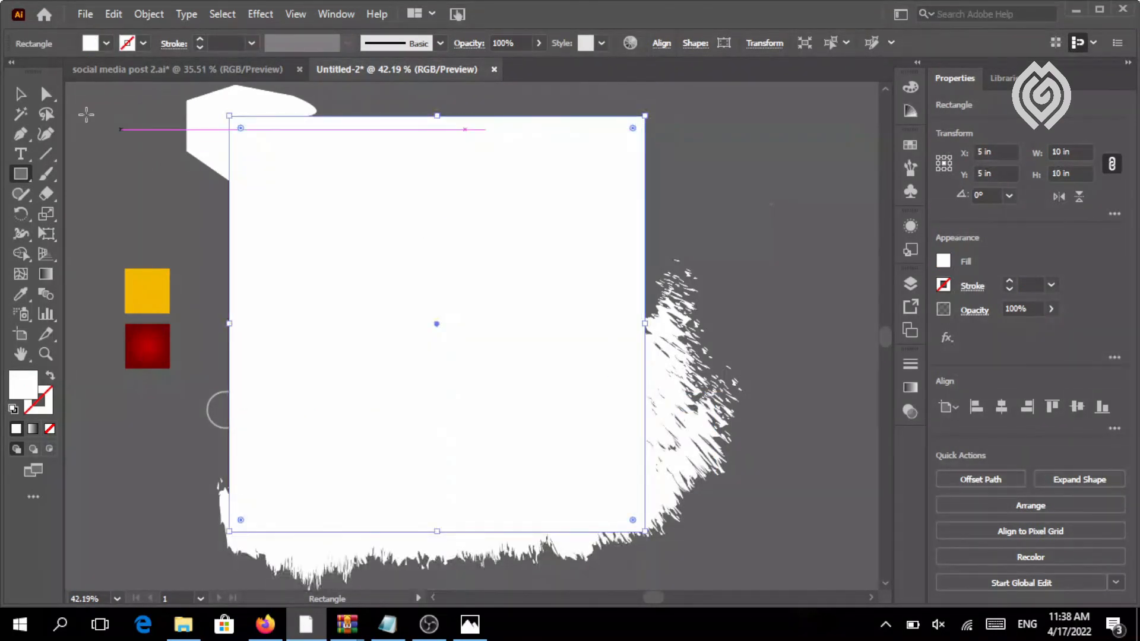
left_click(18, 93)
left_click(183, 92)
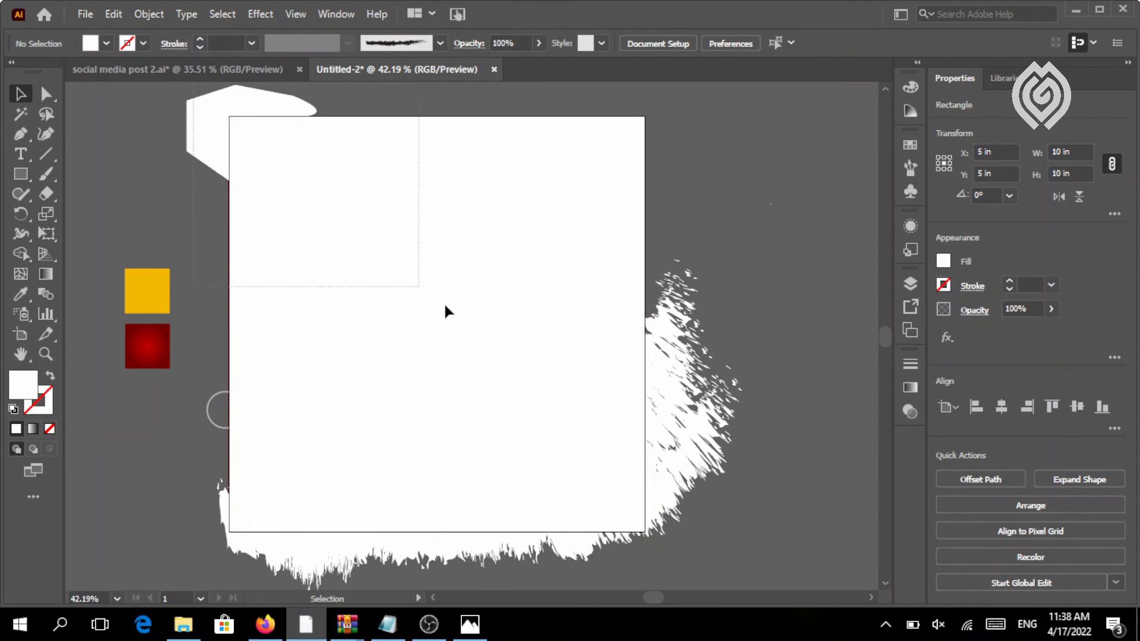
- Select the white square together with all the design artwork, excluding the two color swatches, and make a clipping mask that trims everything to the artboard
left_click_drag(445, 306, 691, 544)
left_click(690, 544)
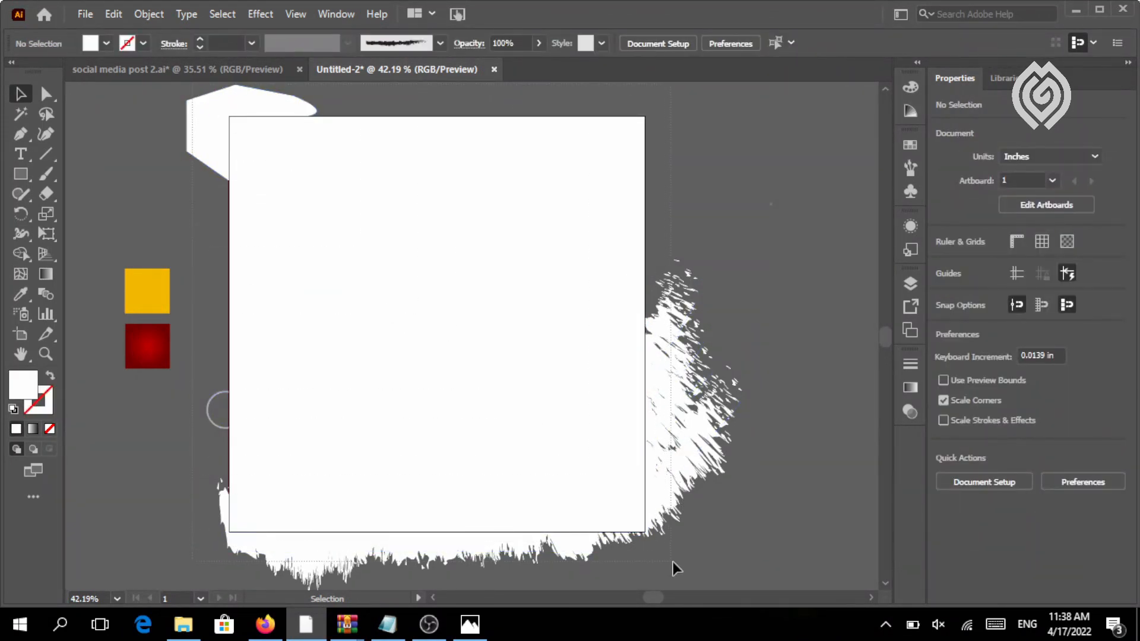
left_click_drag(673, 562, 673, 563)
left_click(110, 15)
mouse_move(149, 14)
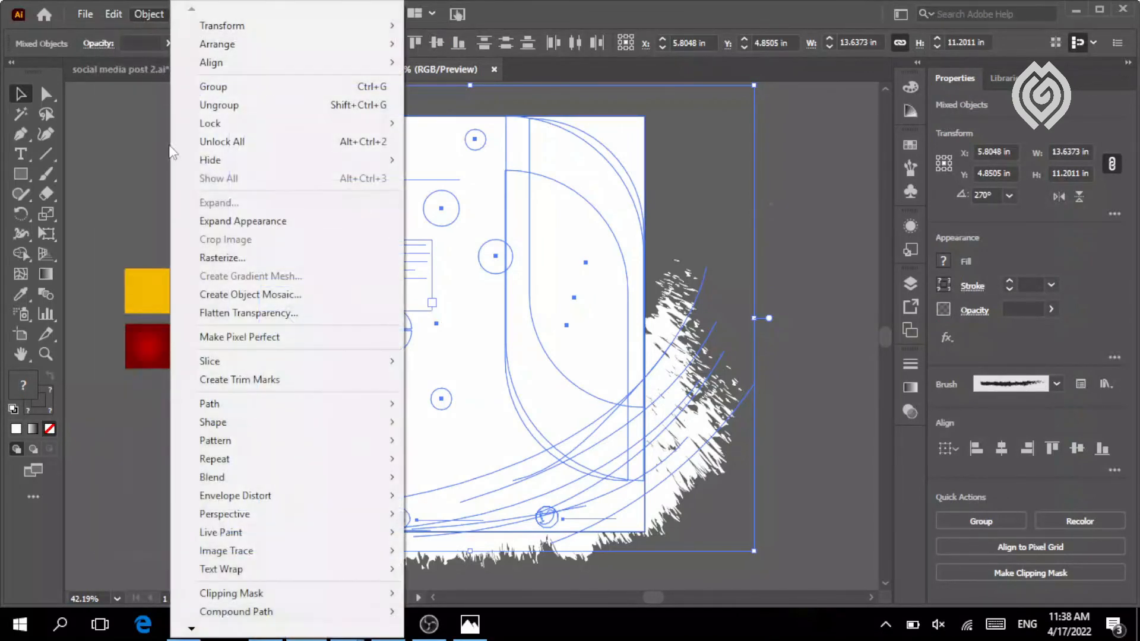
mouse_move(240, 594)
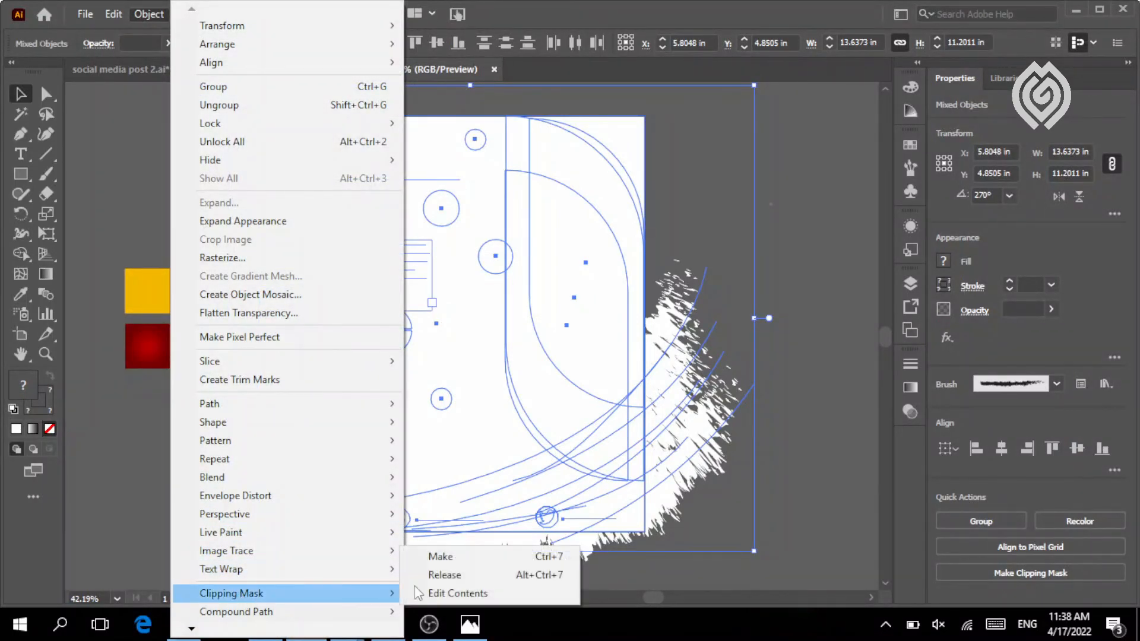
left_click(492, 558)
left_click(695, 296)
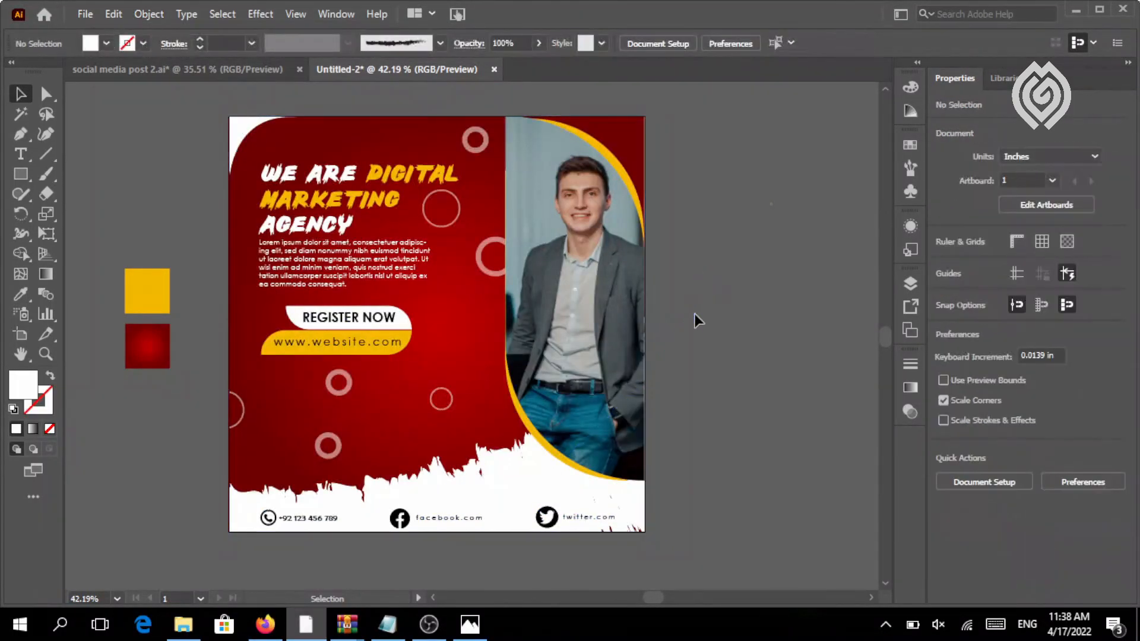